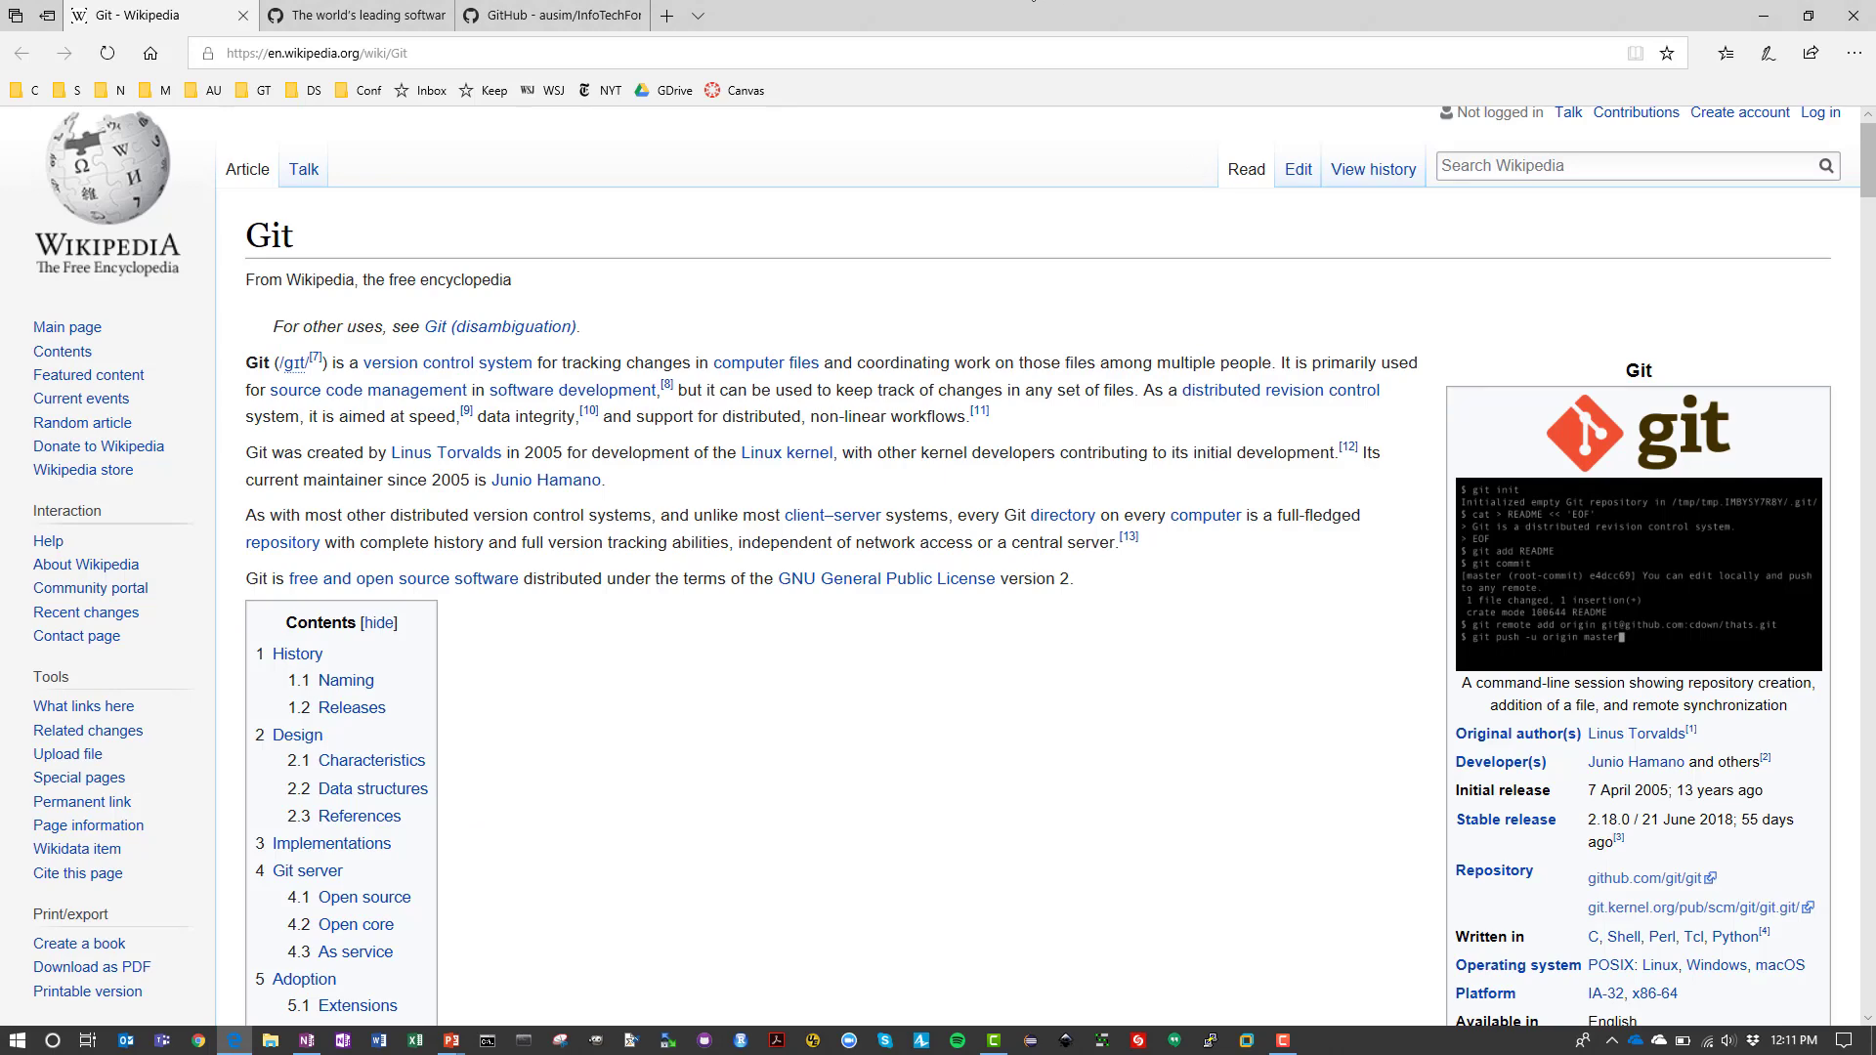
Look over the GitHub home page, checking the Overview slide in between
left_click(355, 12)
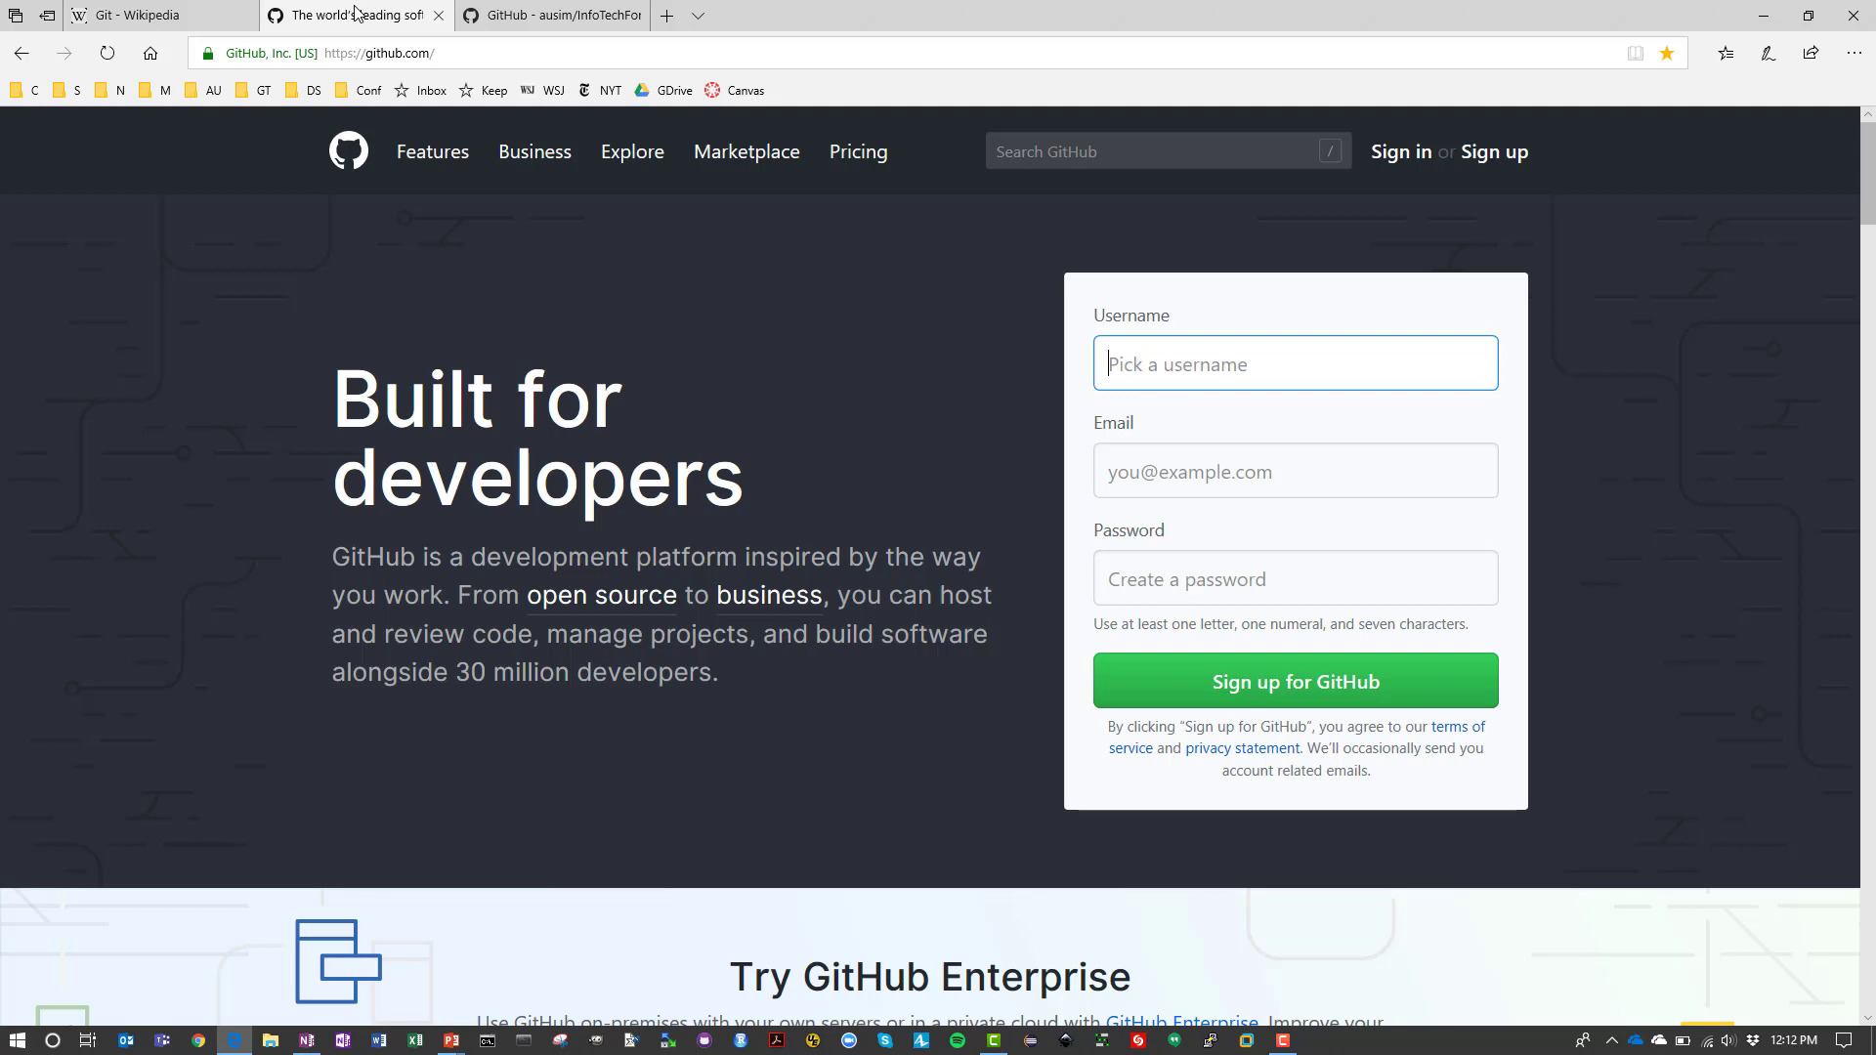
key("alt+Tab")
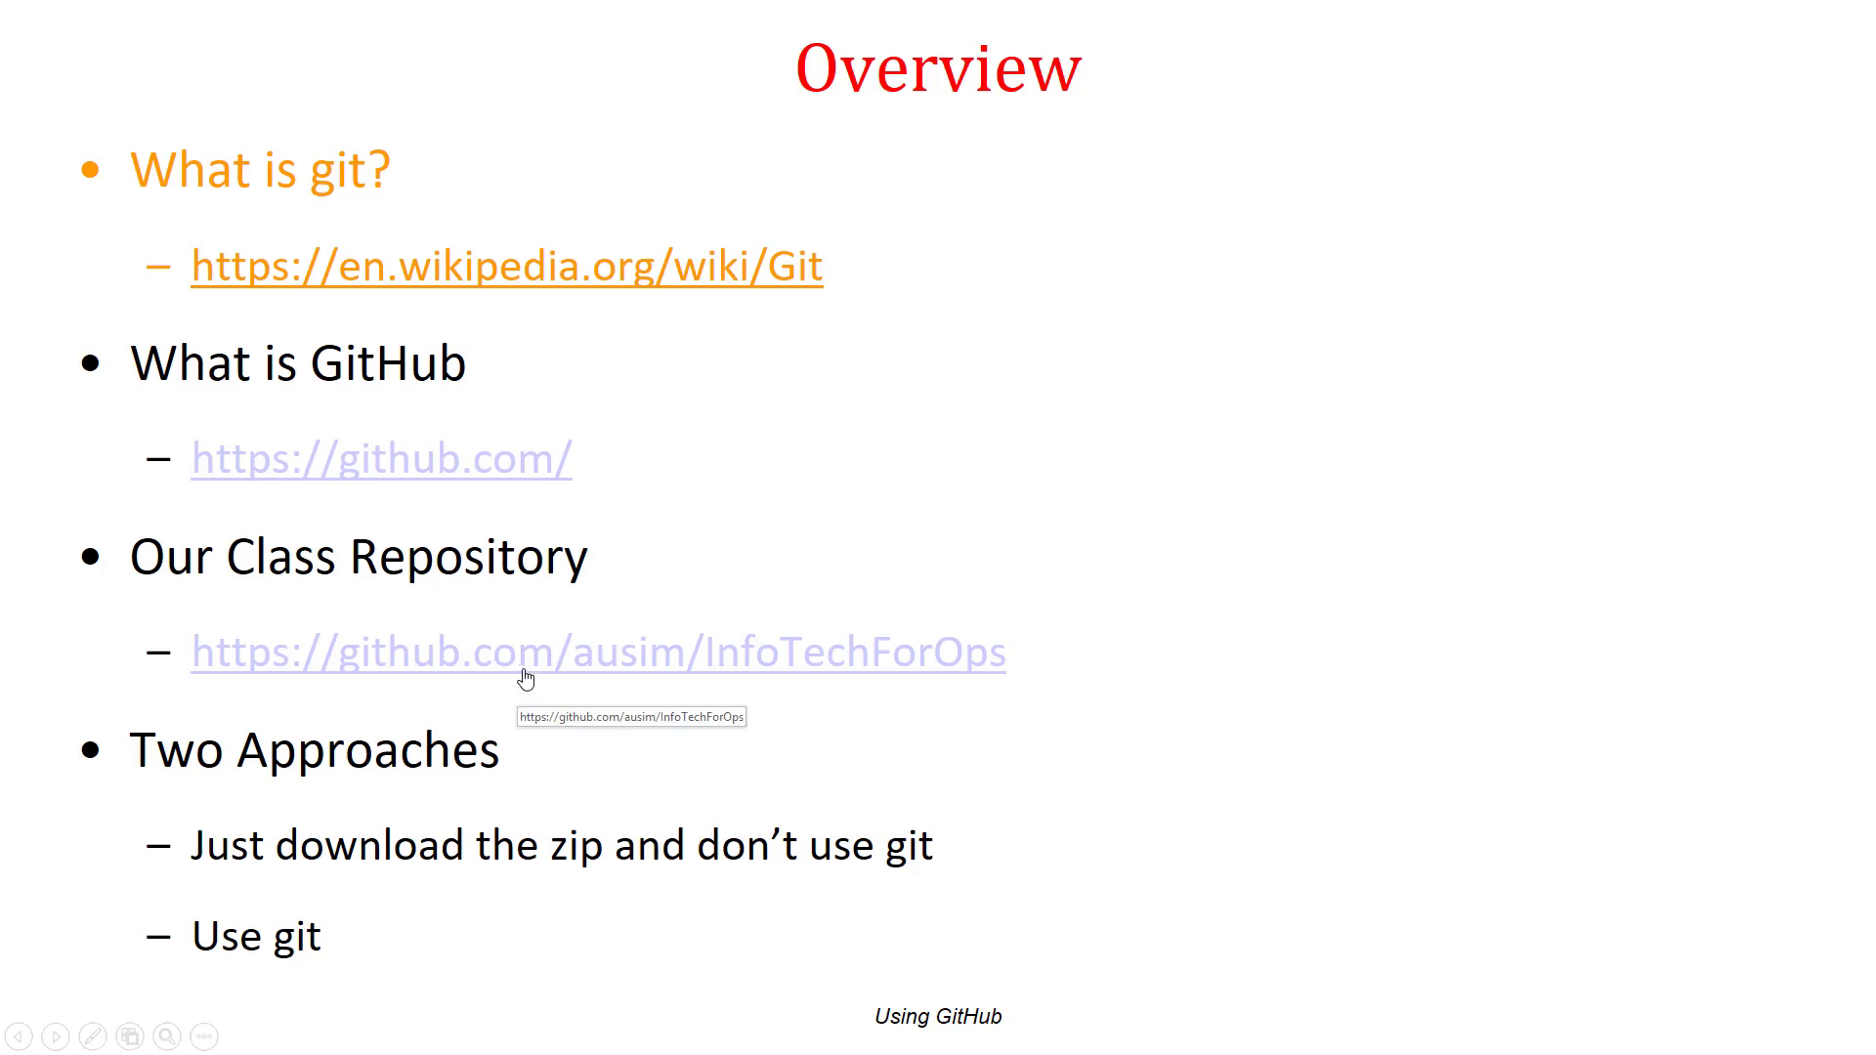
key("alt+Tab")
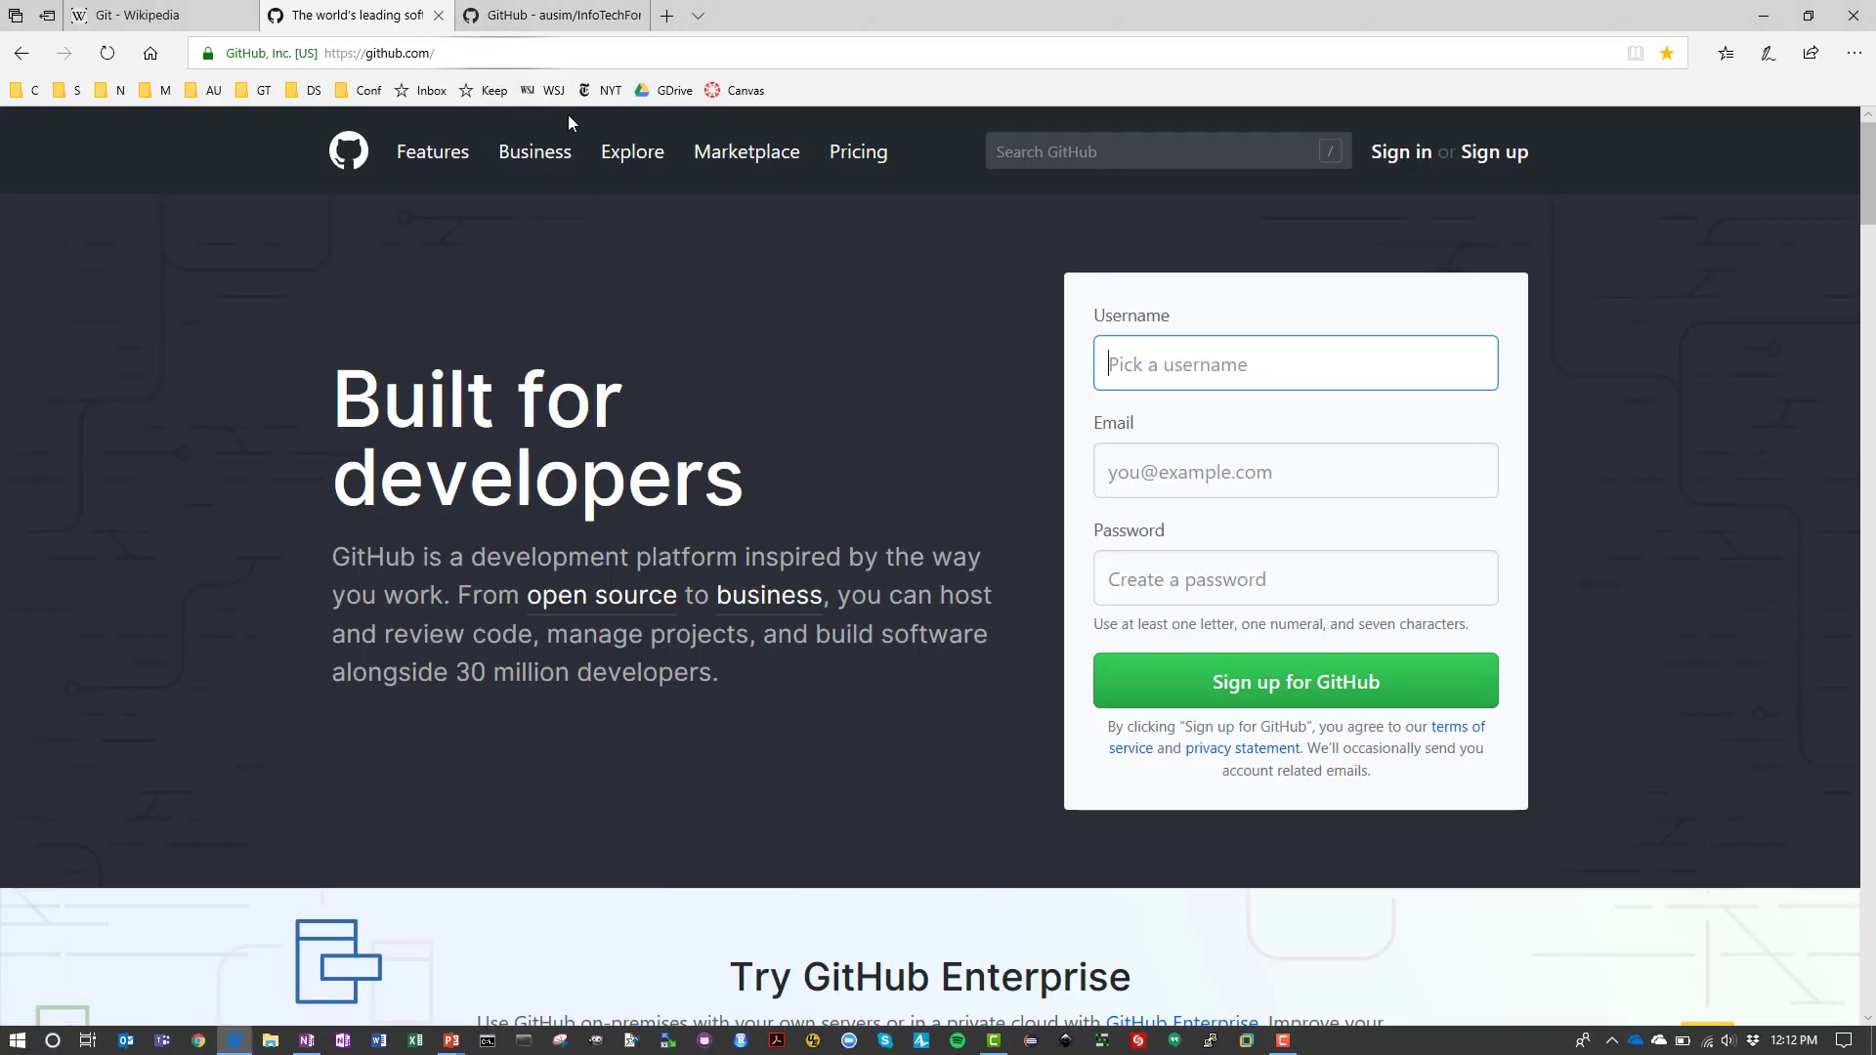
scroll(951, 598, "down", 5)
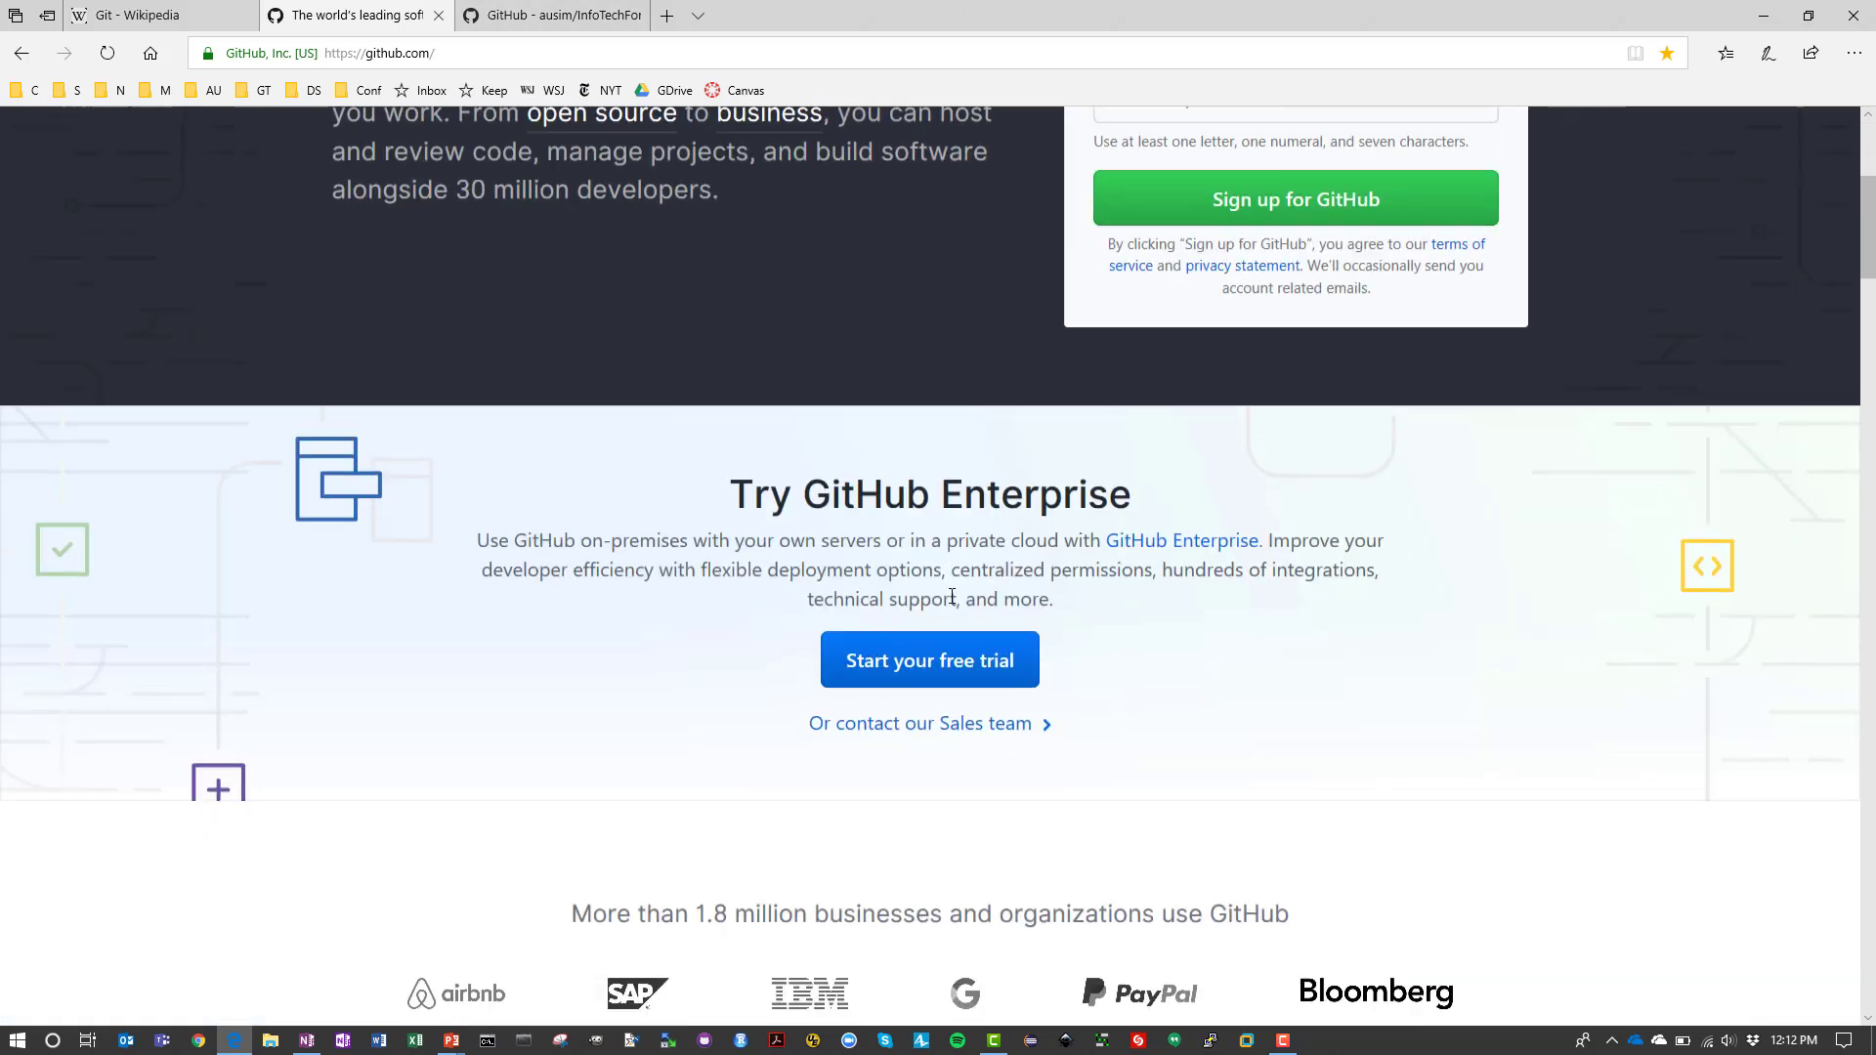
scroll(951, 598, "up", 5)
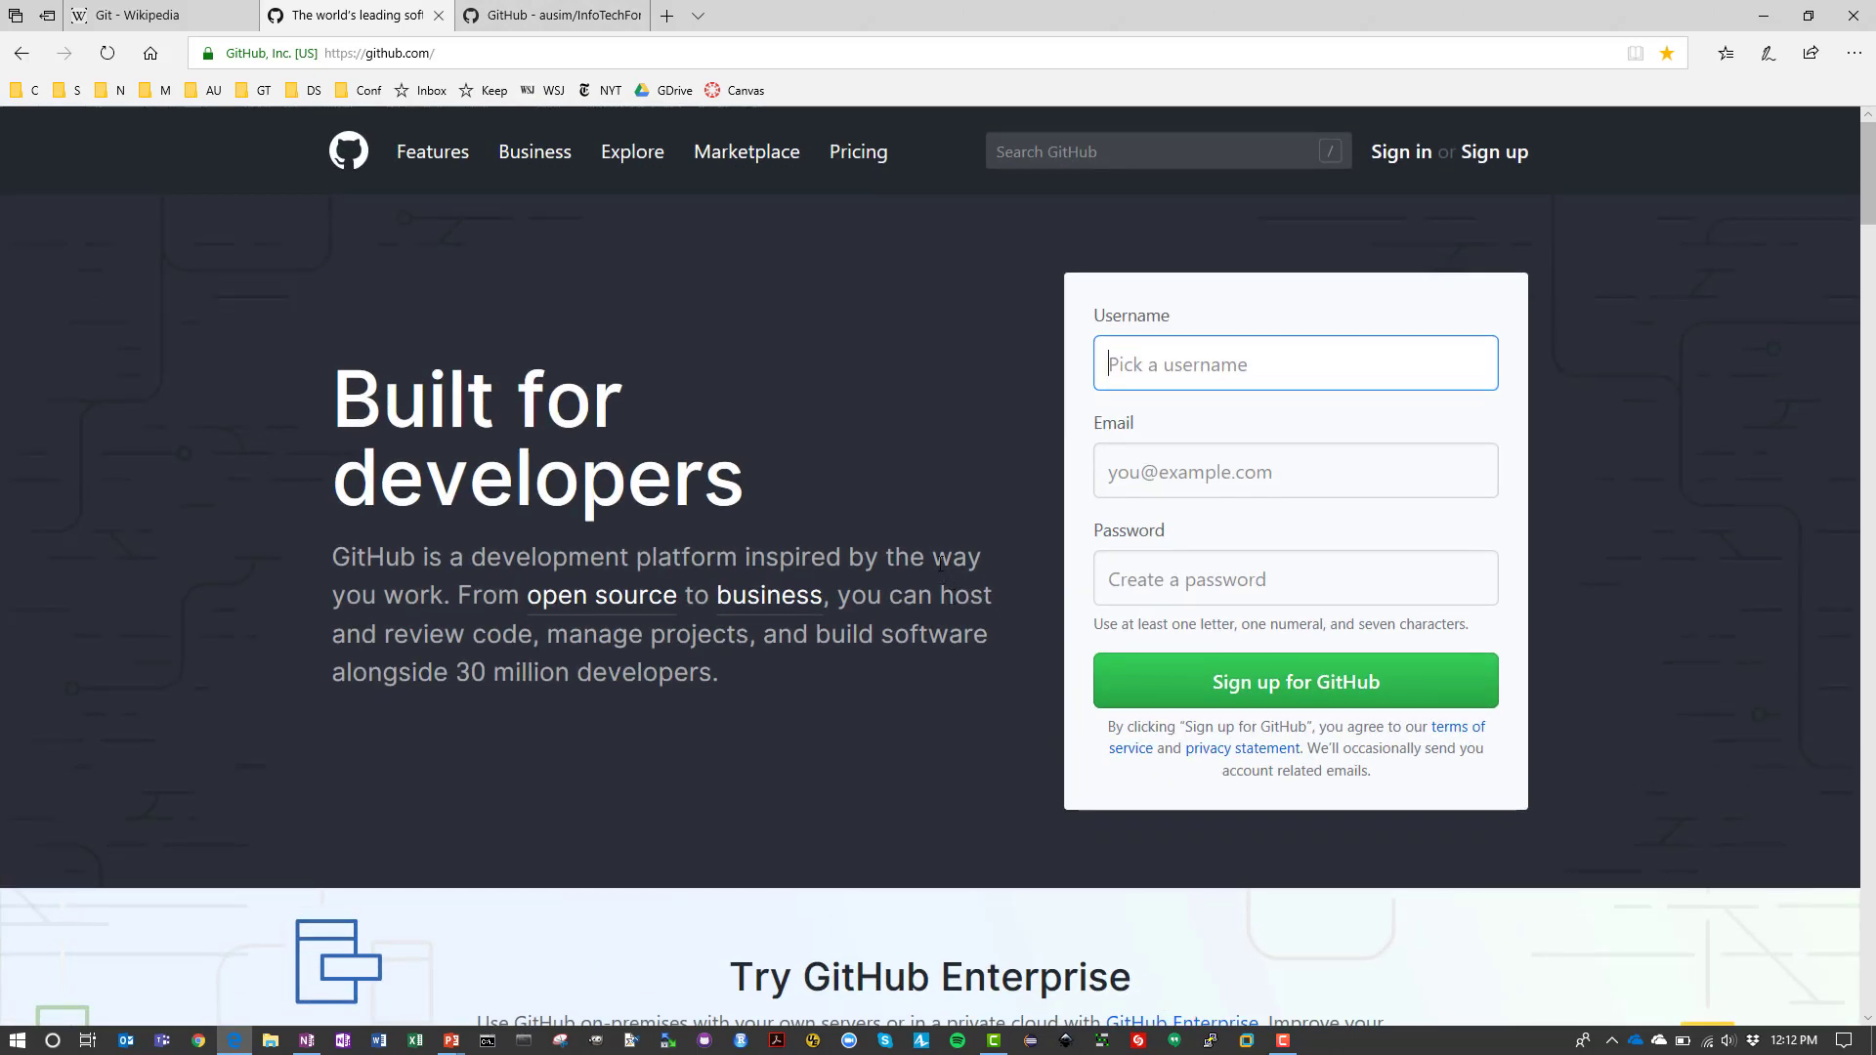
Show the ausim/InfoTechForOps repository page and dismiss its Join GitHub banner
left_click(573, 17)
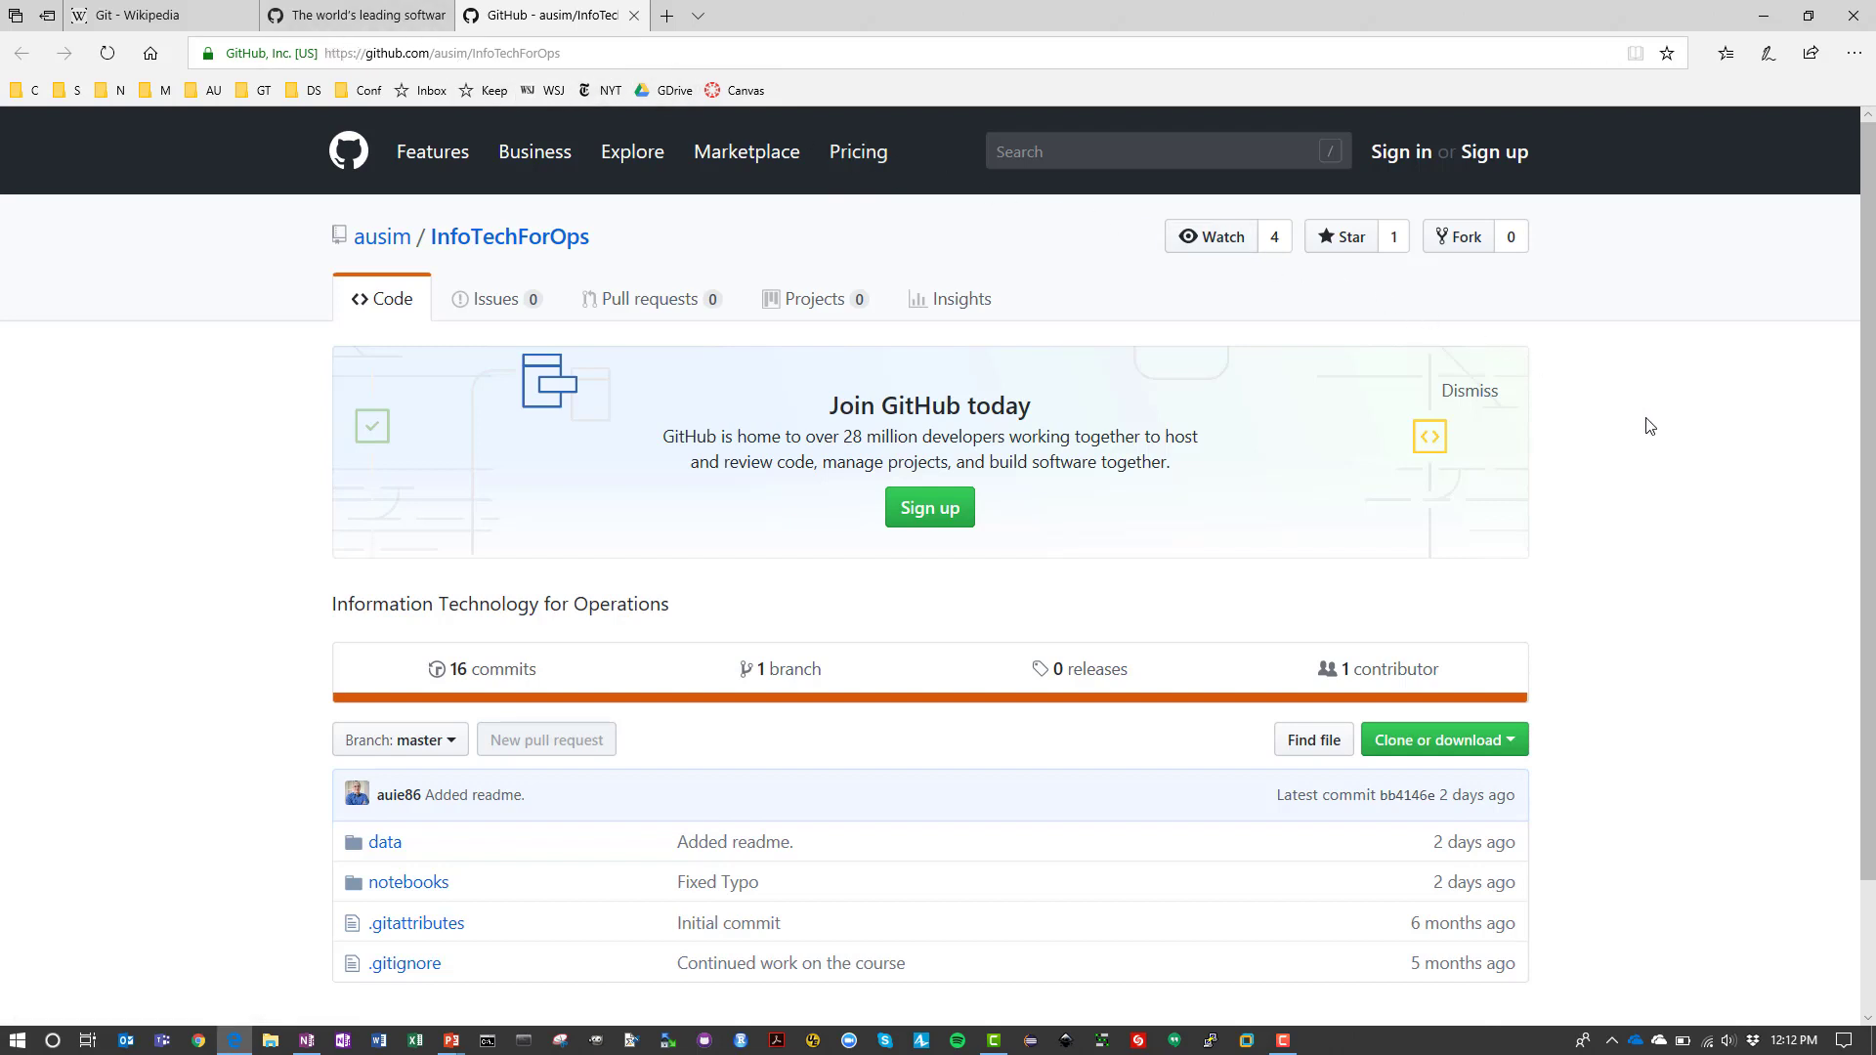
scroll(1651, 415, "down", 1)
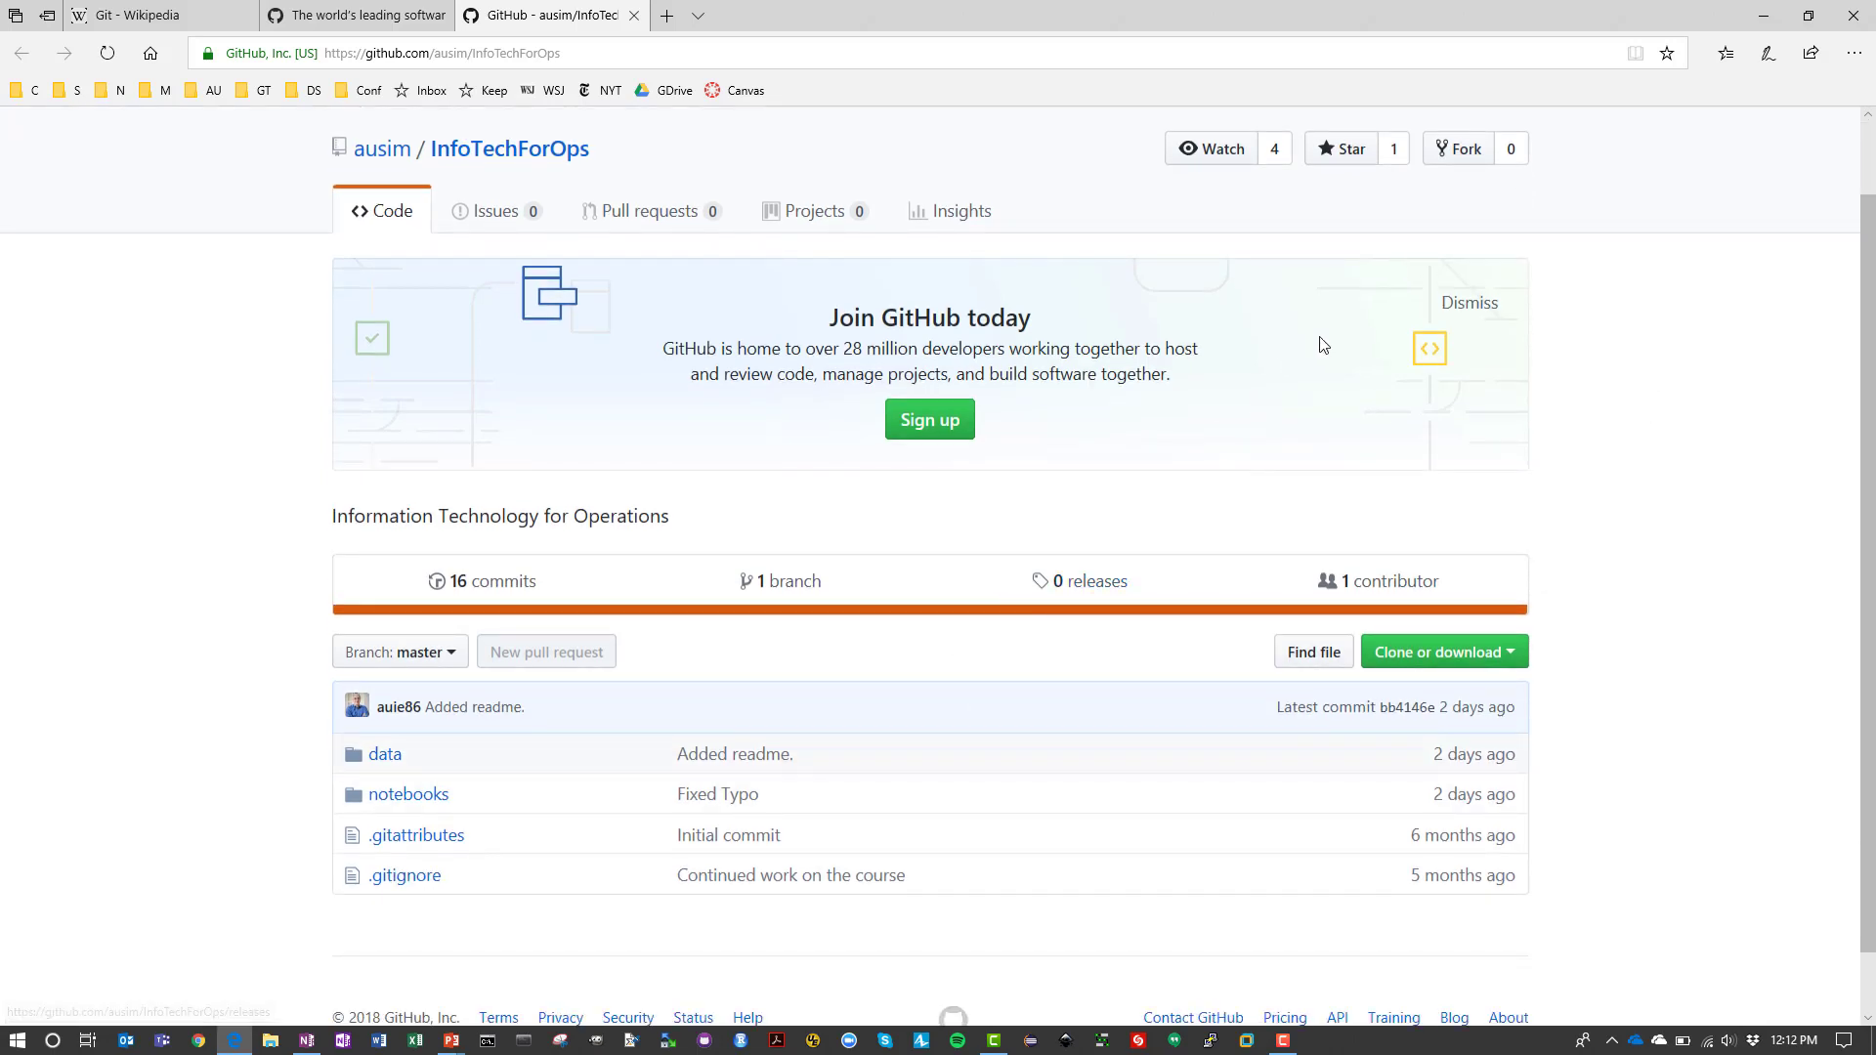
left_click(1485, 307)
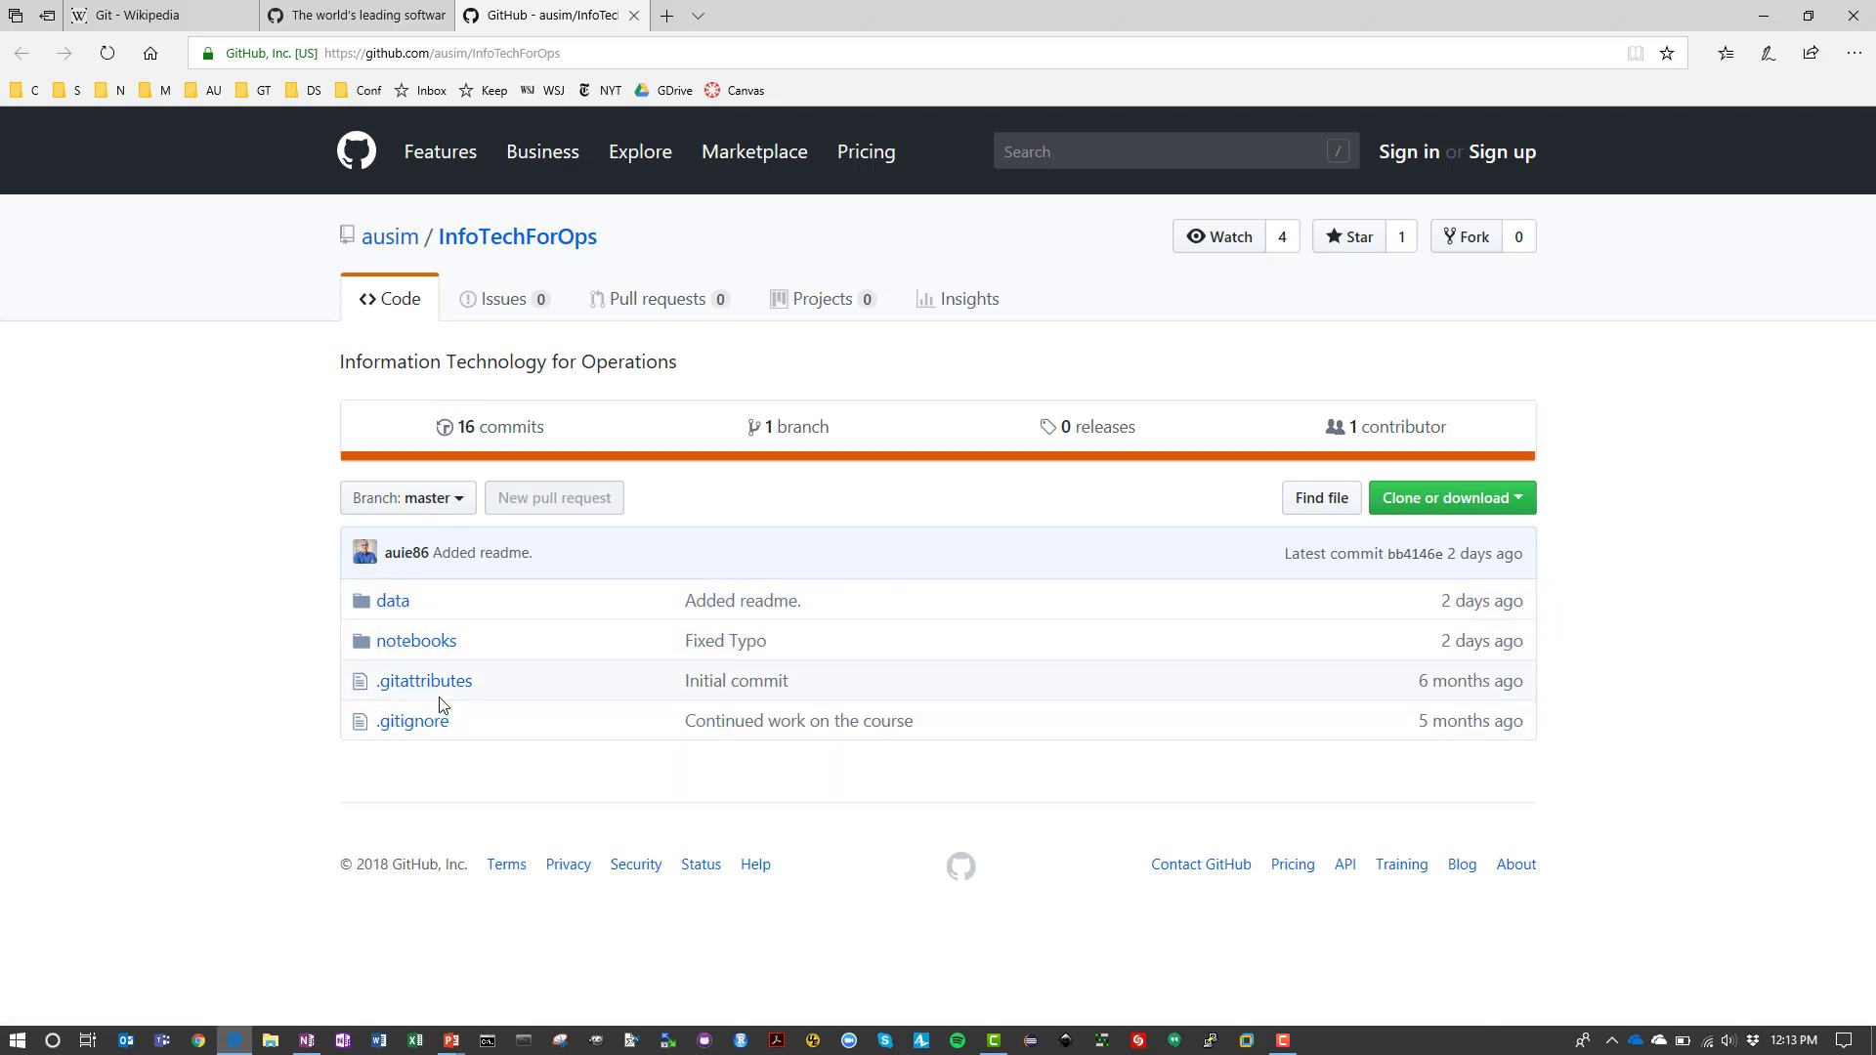
Switch to the PowerPoint slide show and advance the Overview slide to the Two Approaches bullet
key("alt+Tab")
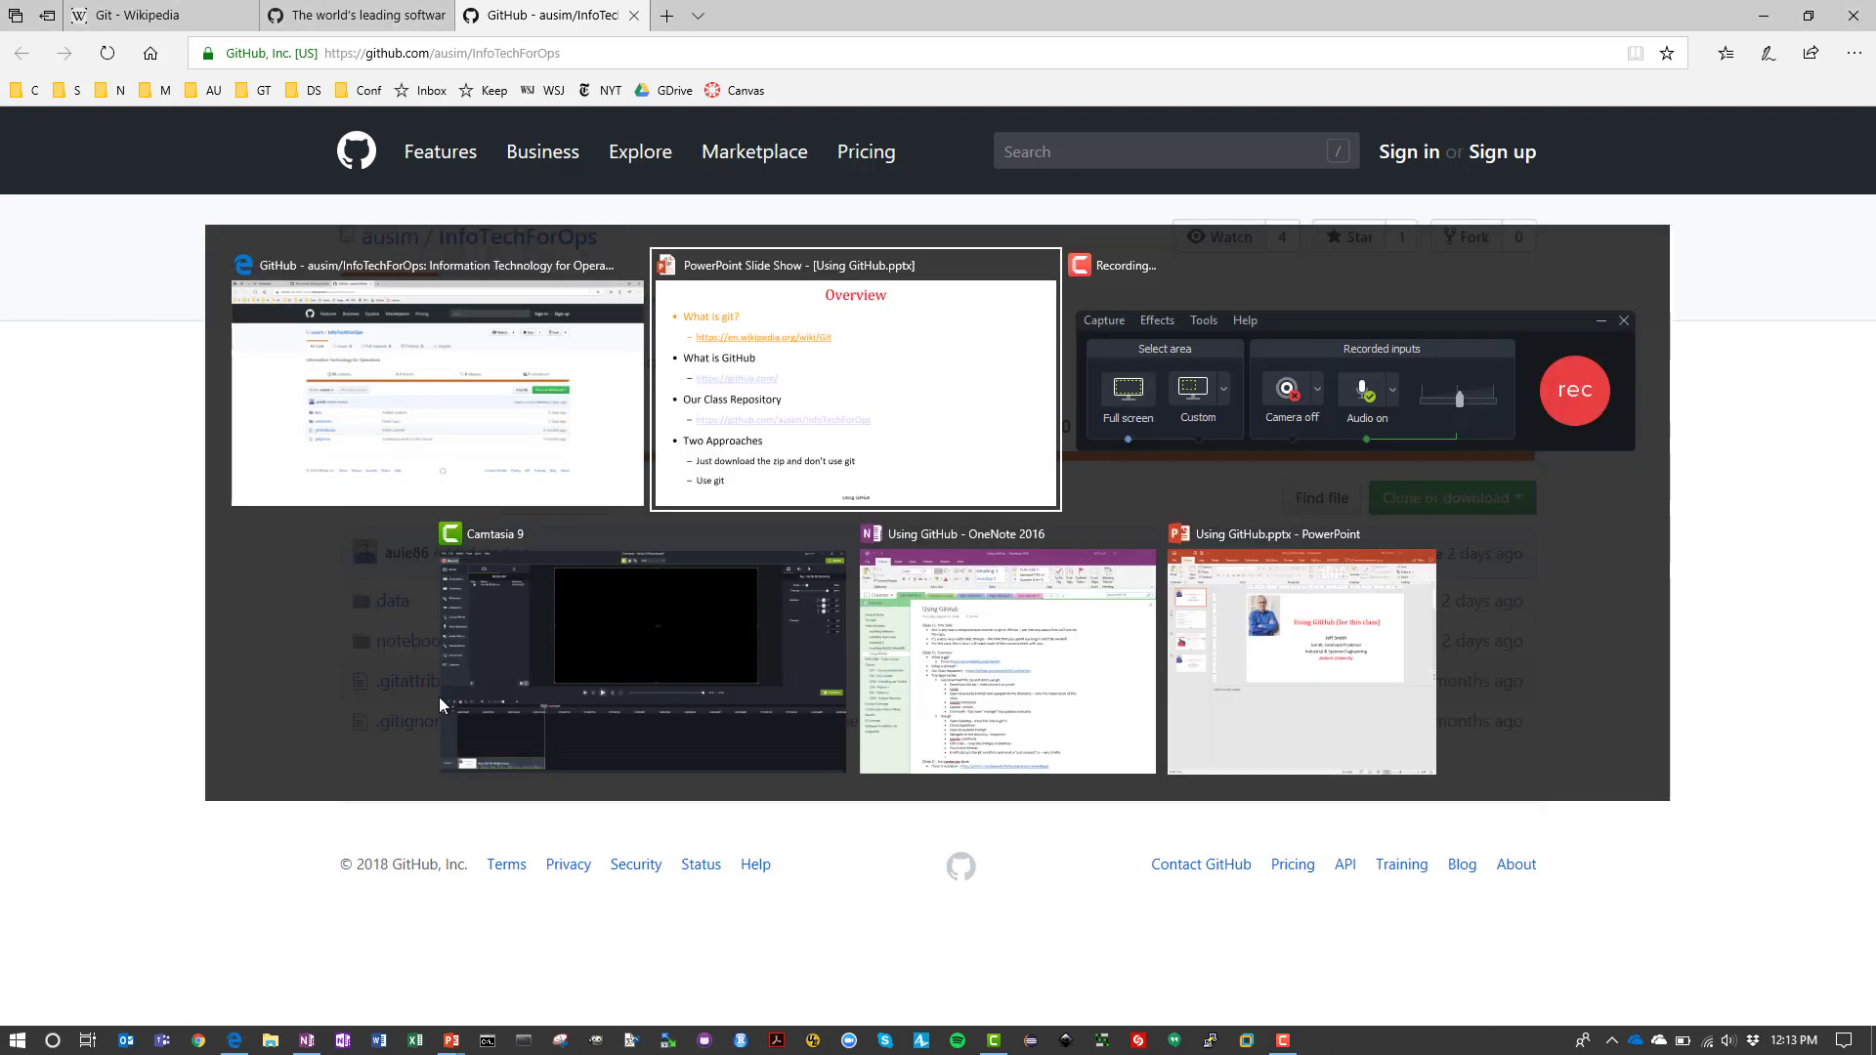
key("Right")
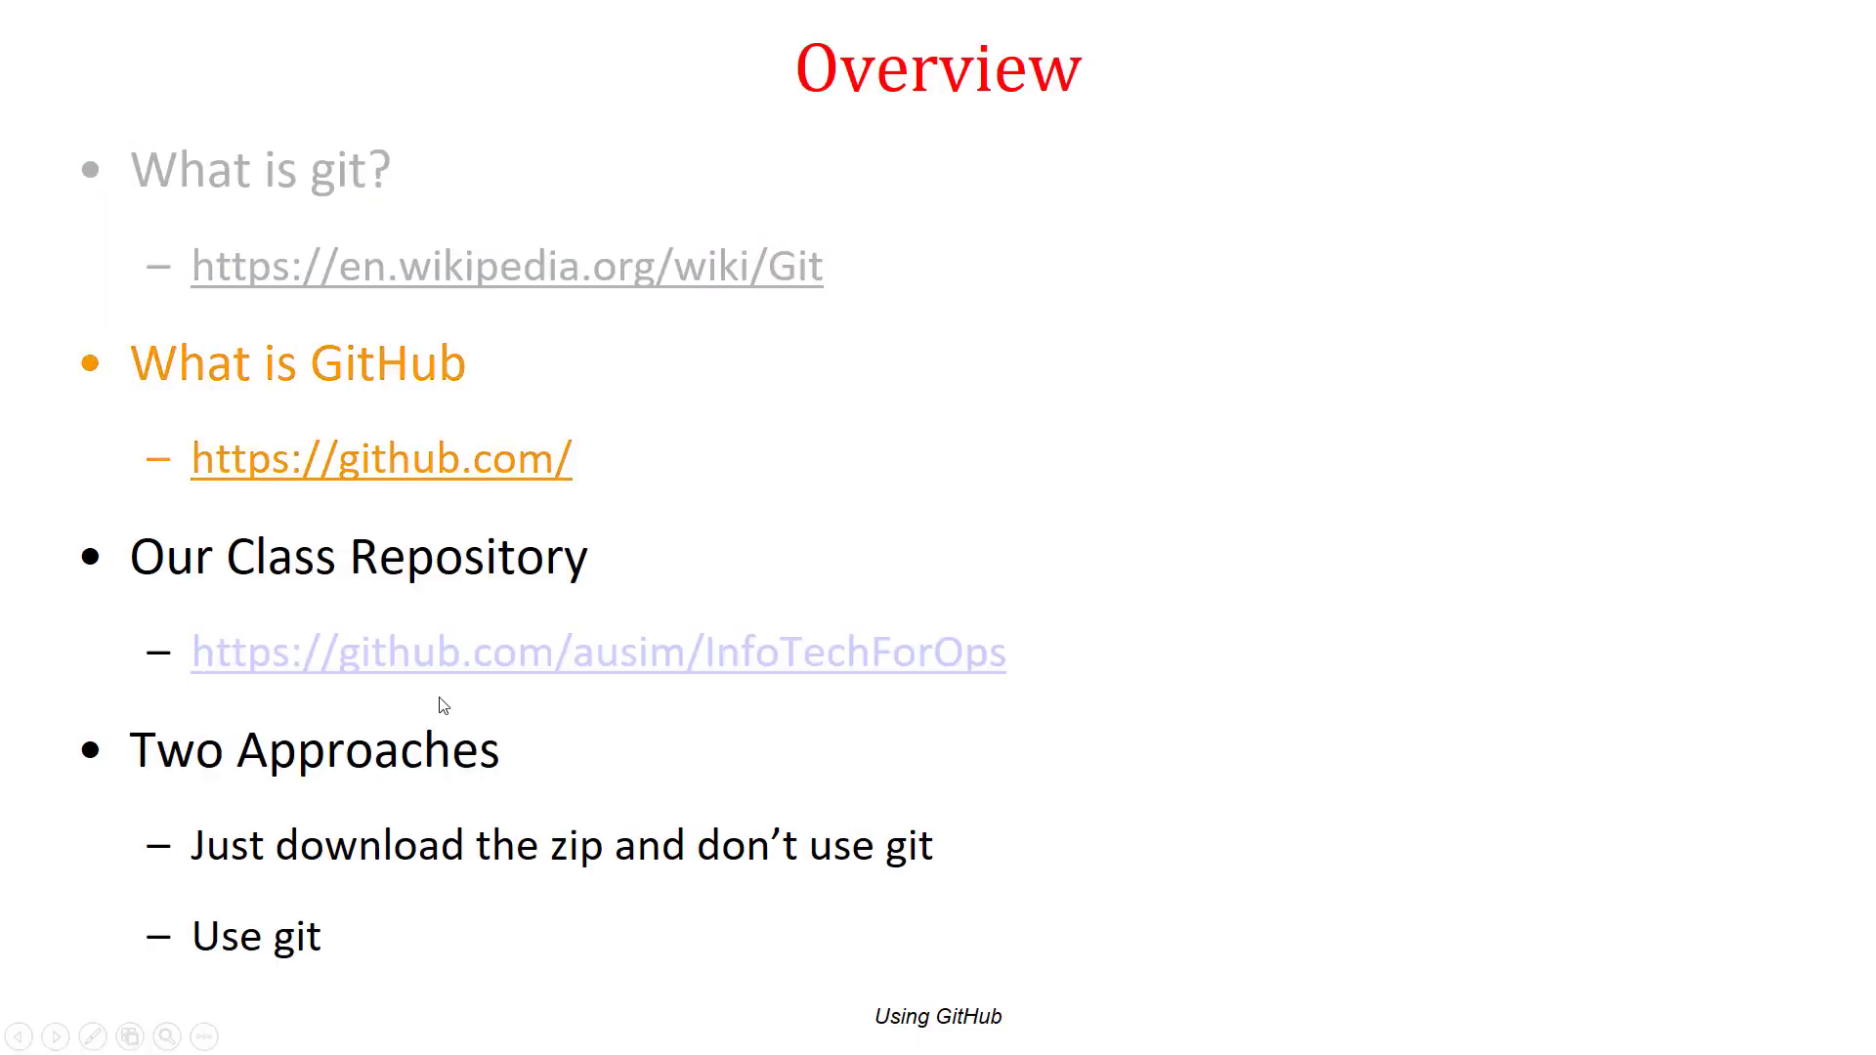
key("Right")
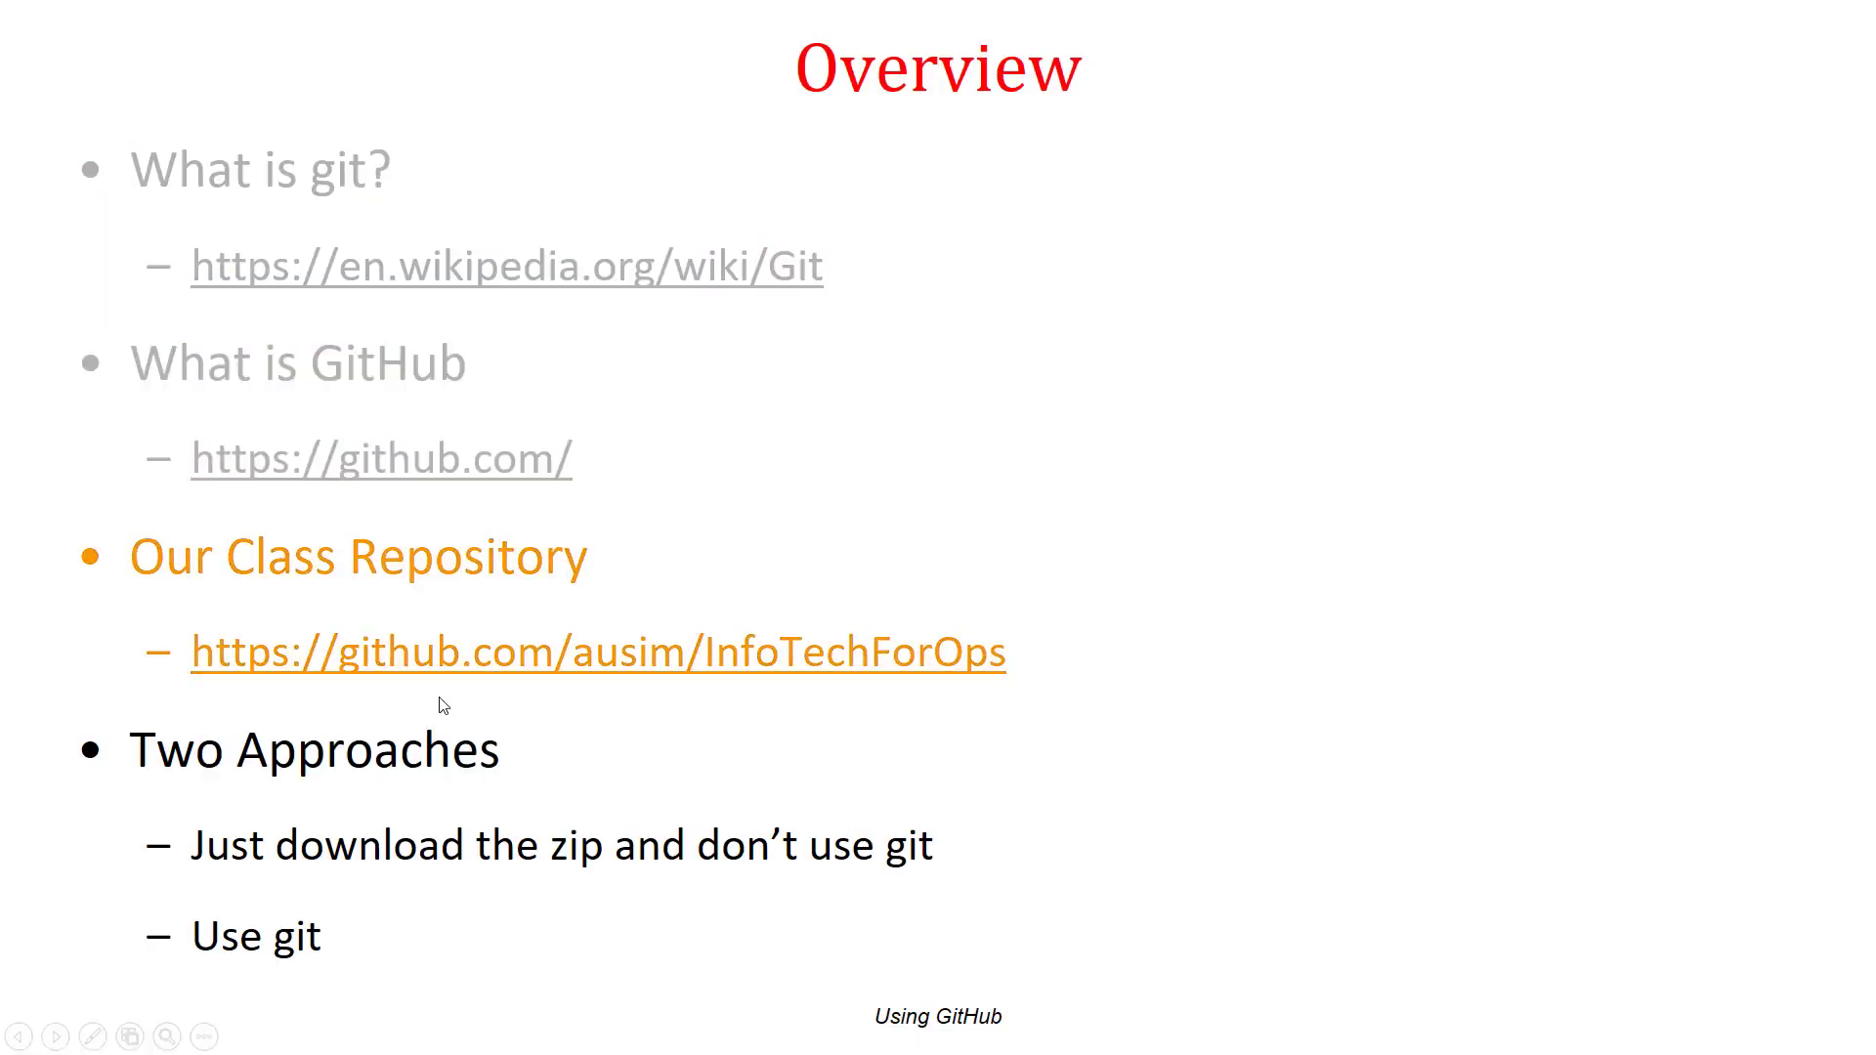
key("Right")
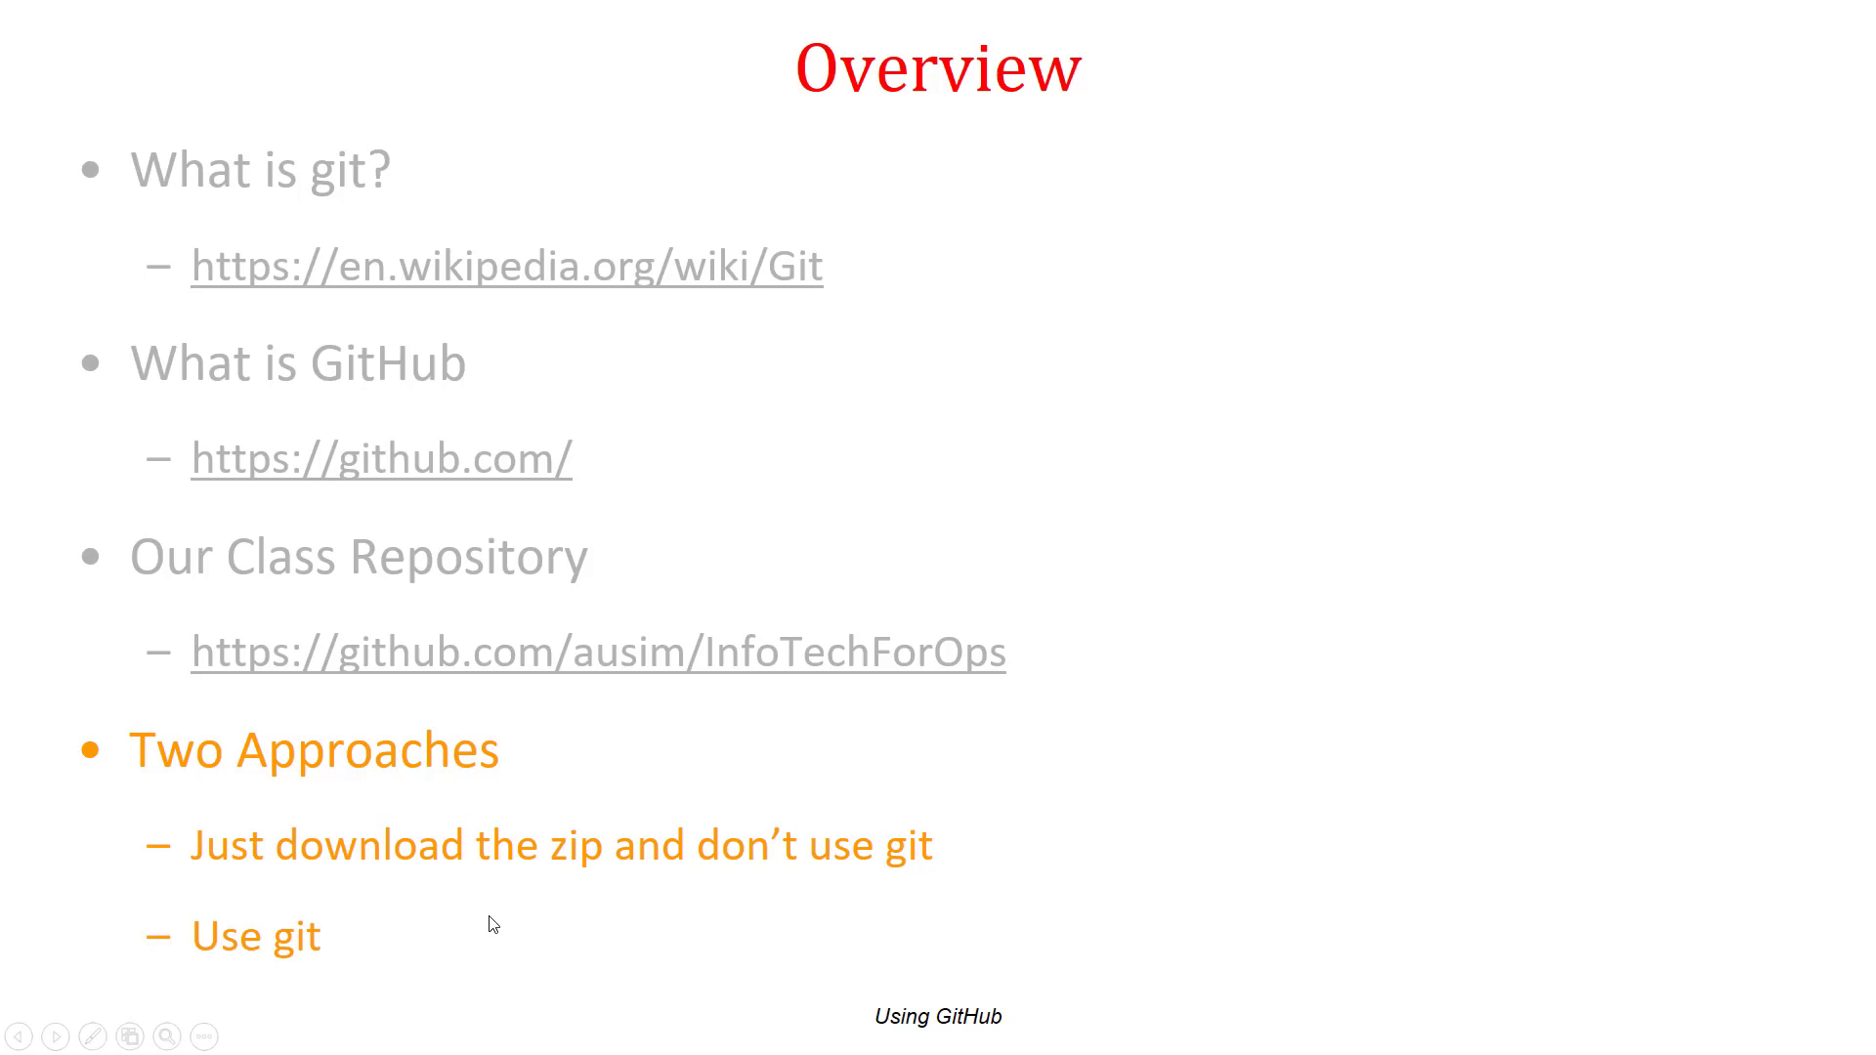
Switch back to the browser, download the InfoTechForOps repository as a ZIP and open the archive
key("alt+Tab")
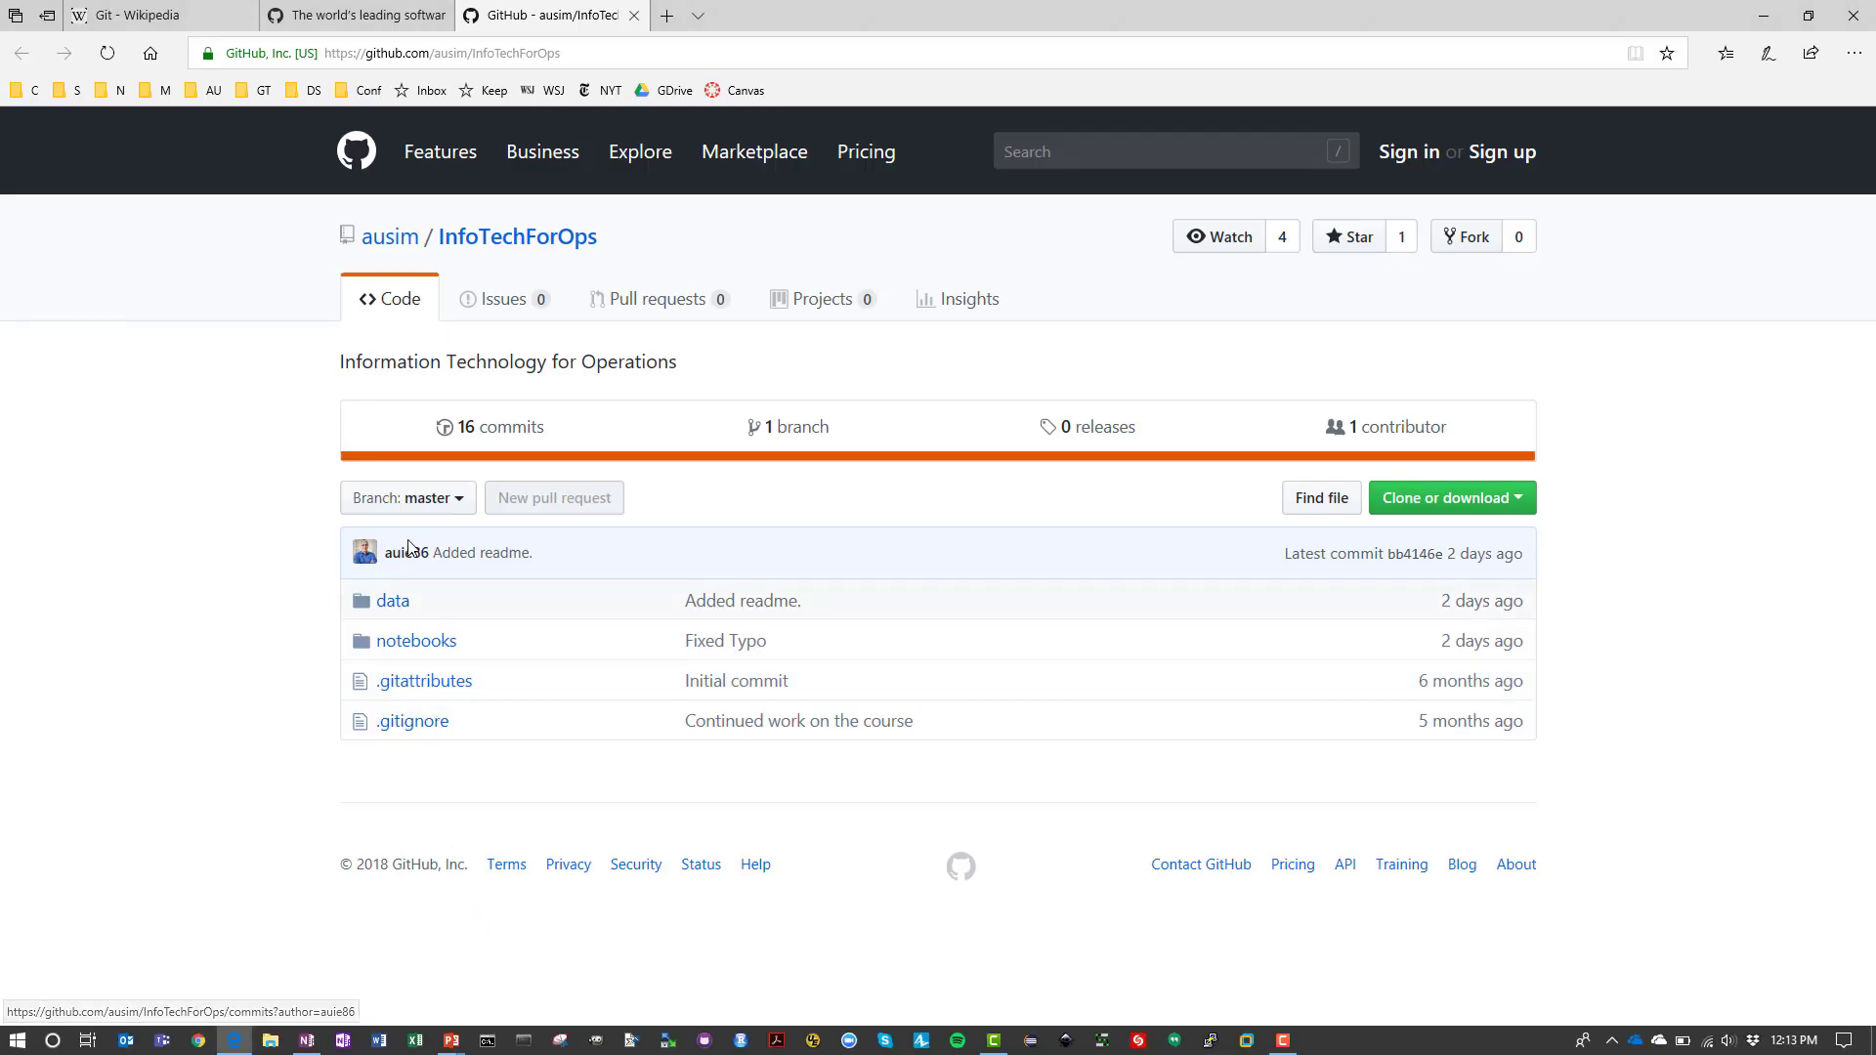
left_click(1522, 503)
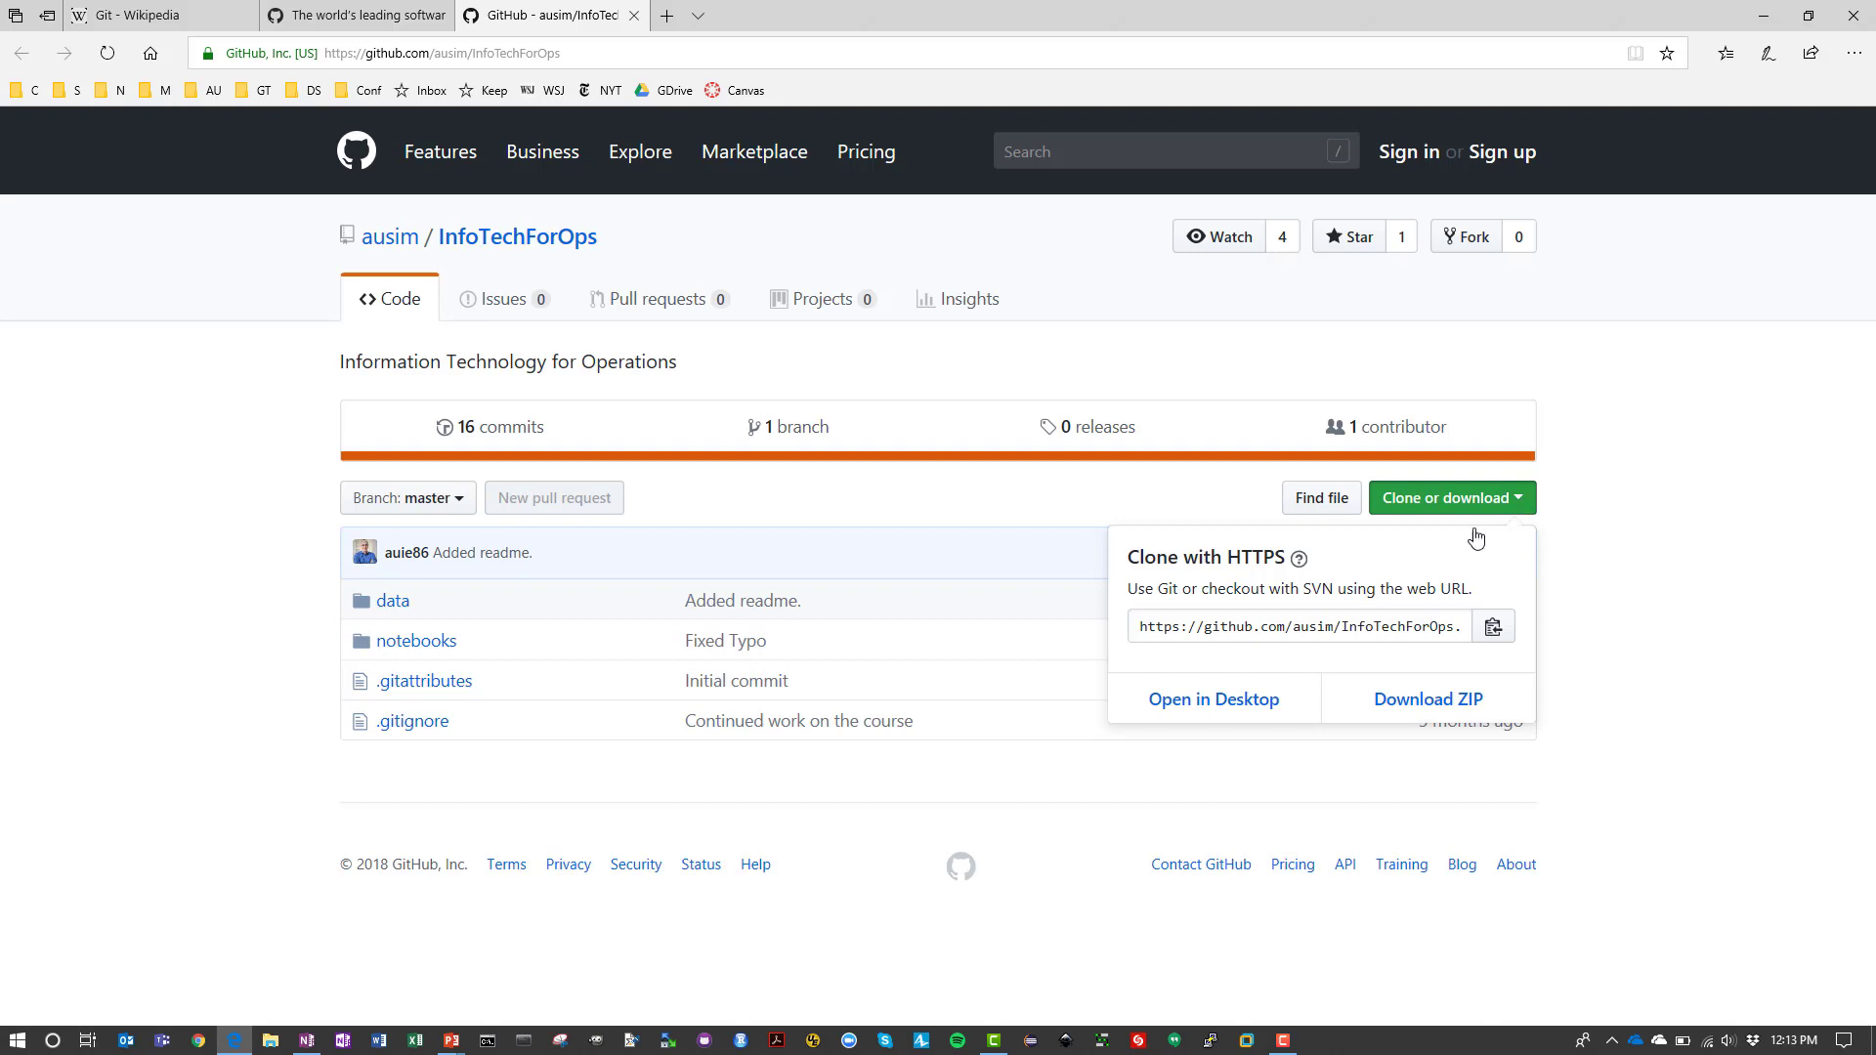
left_click(1398, 703)
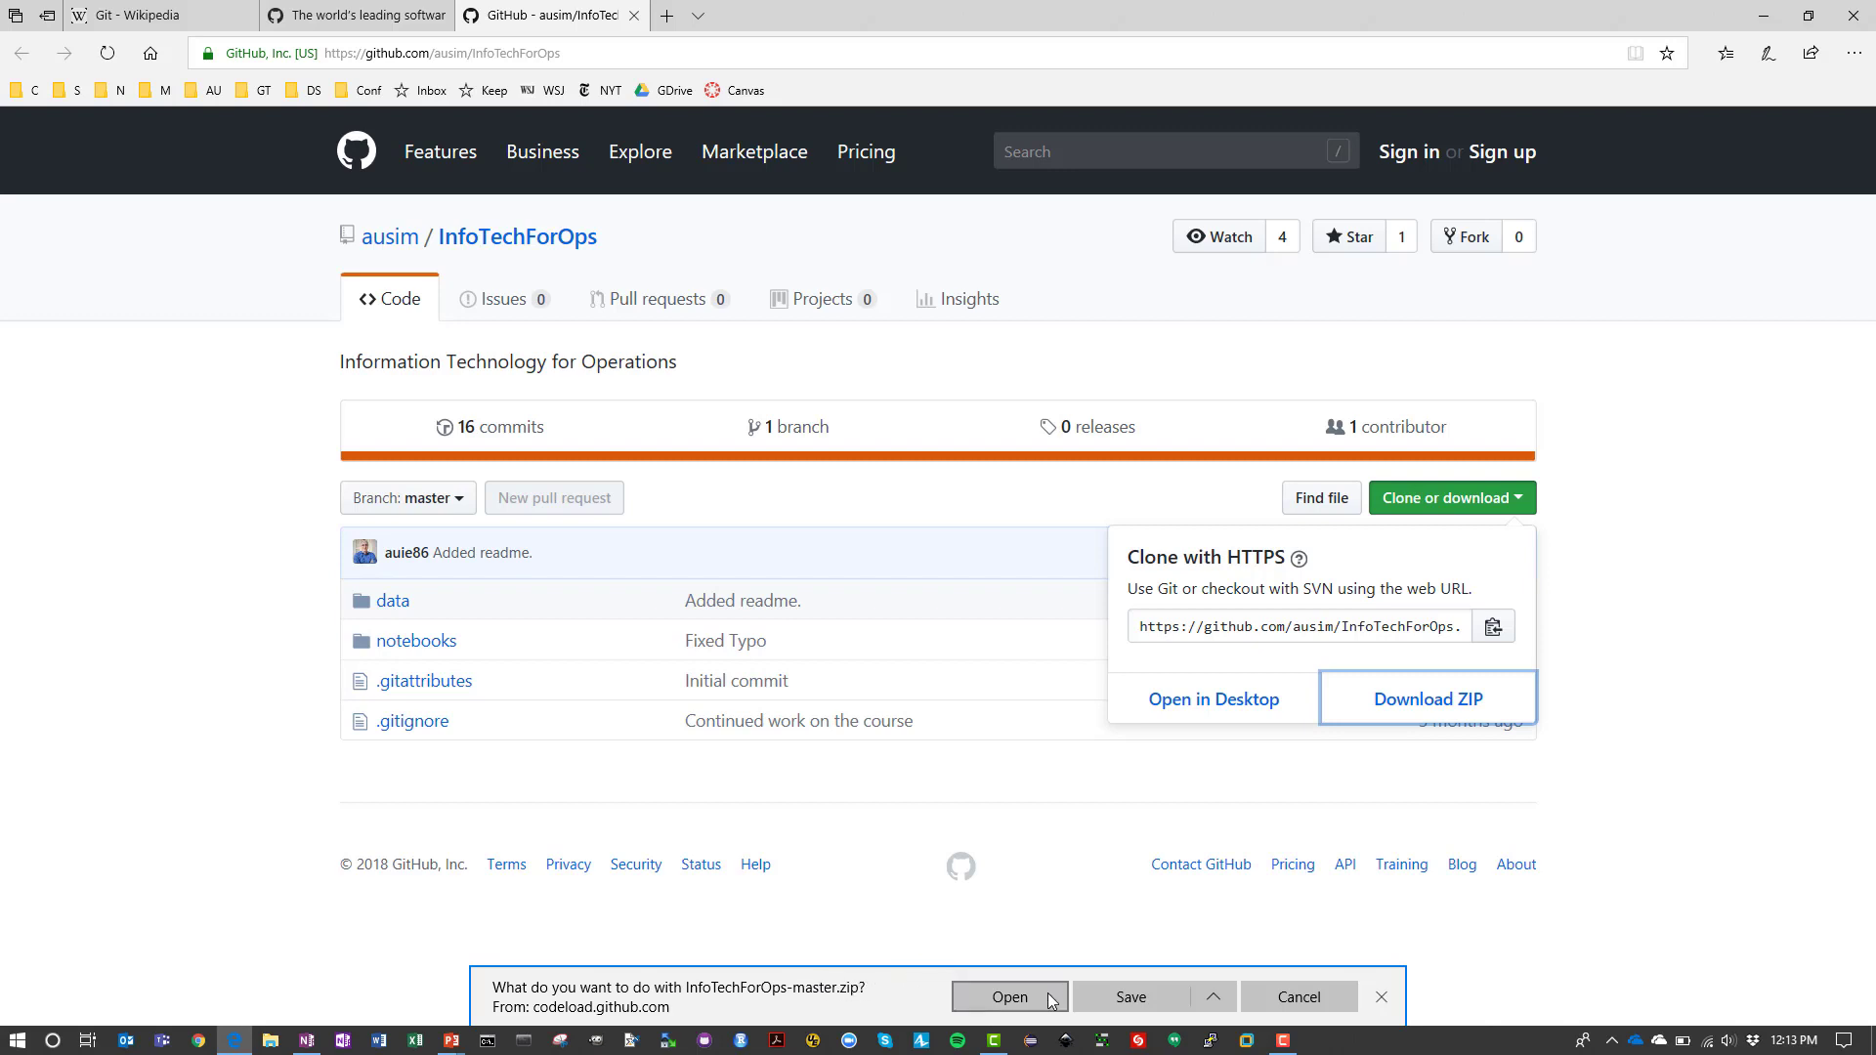
left_click(1012, 998)
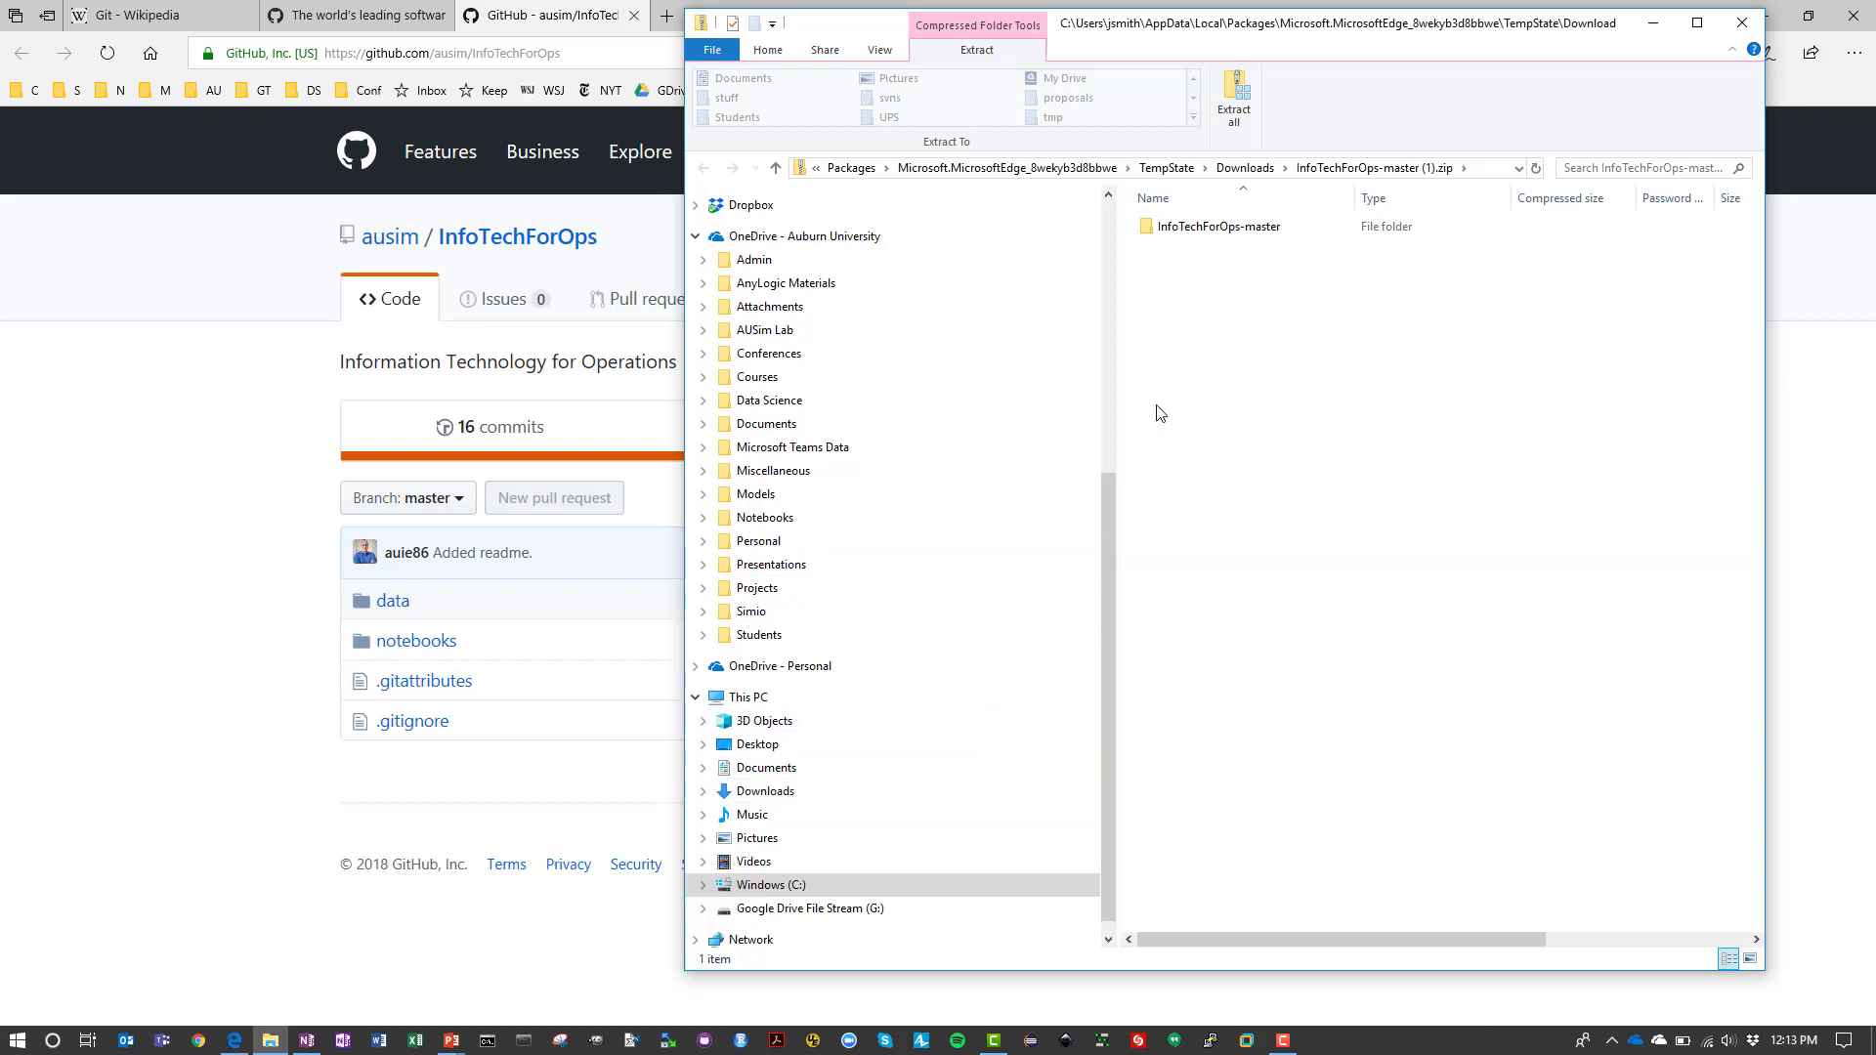
Copy the InfoTechForOps-master folder from the ZIP archive into C:\tmp and open the copied folder
left_click(1202, 231)
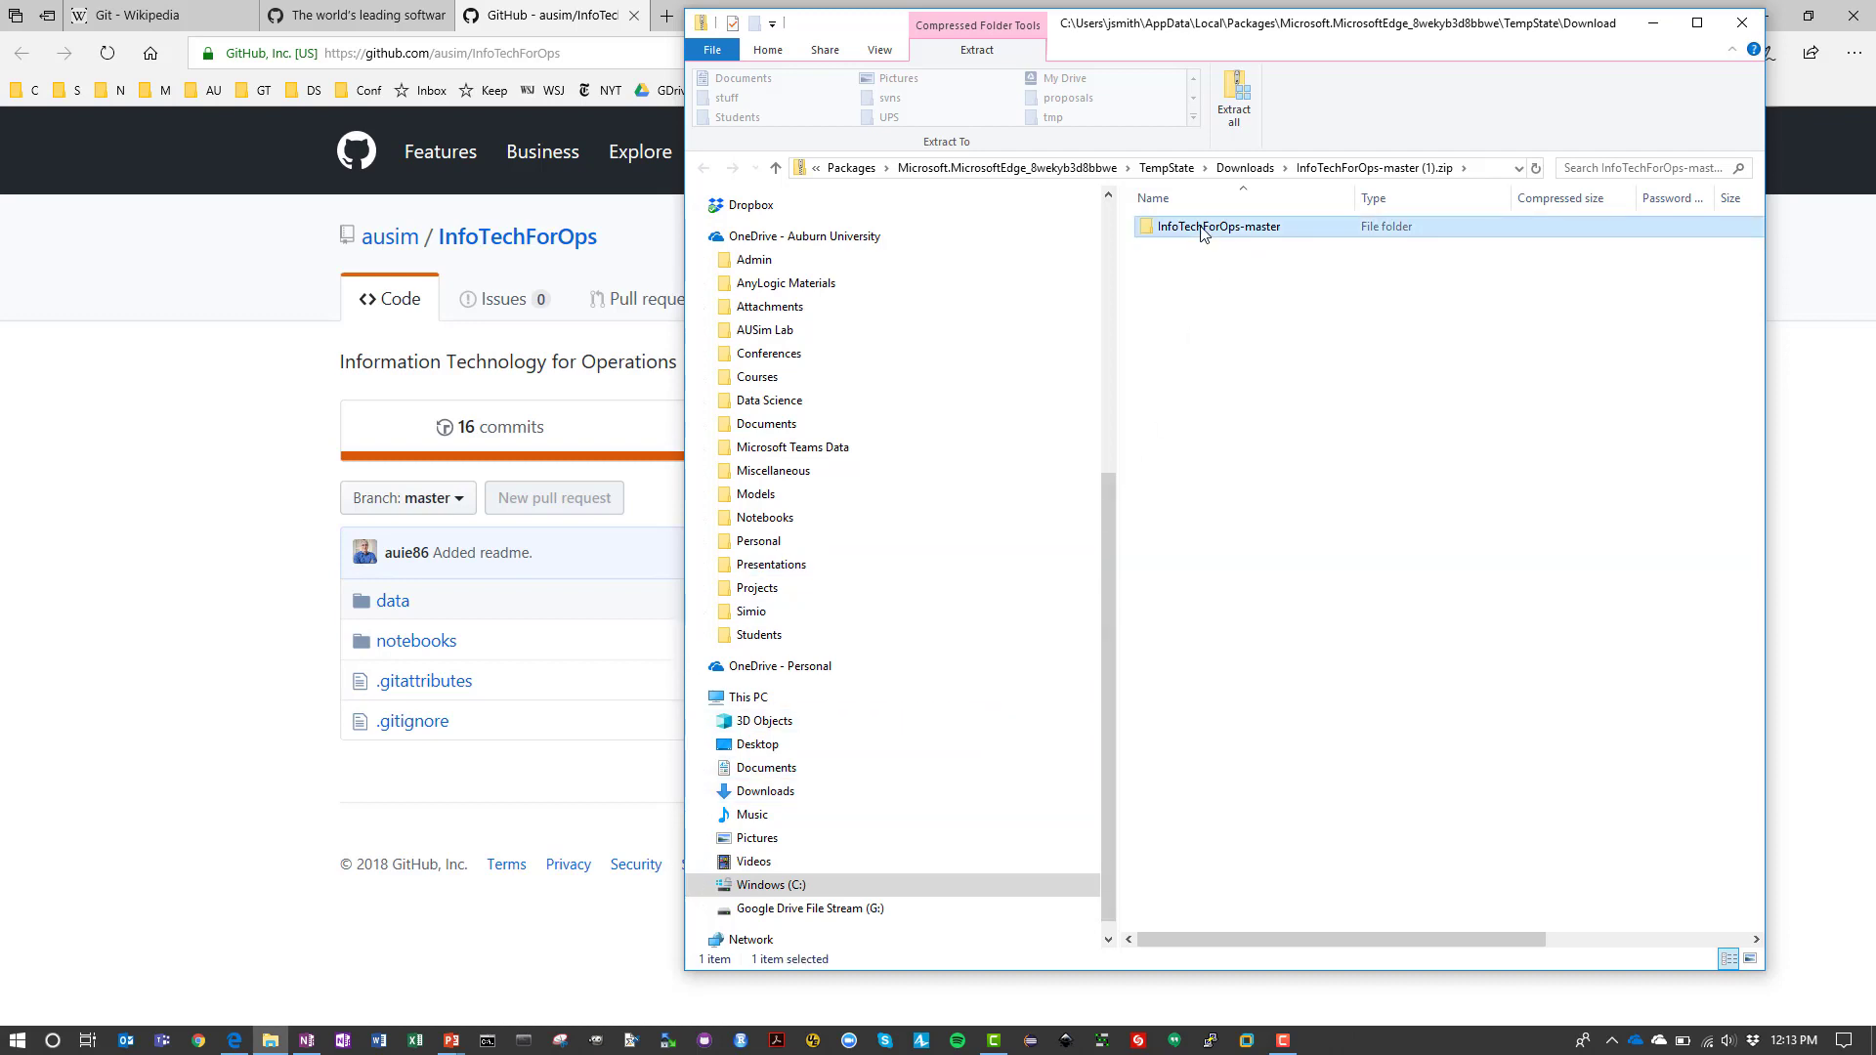
right_click(1202, 232)
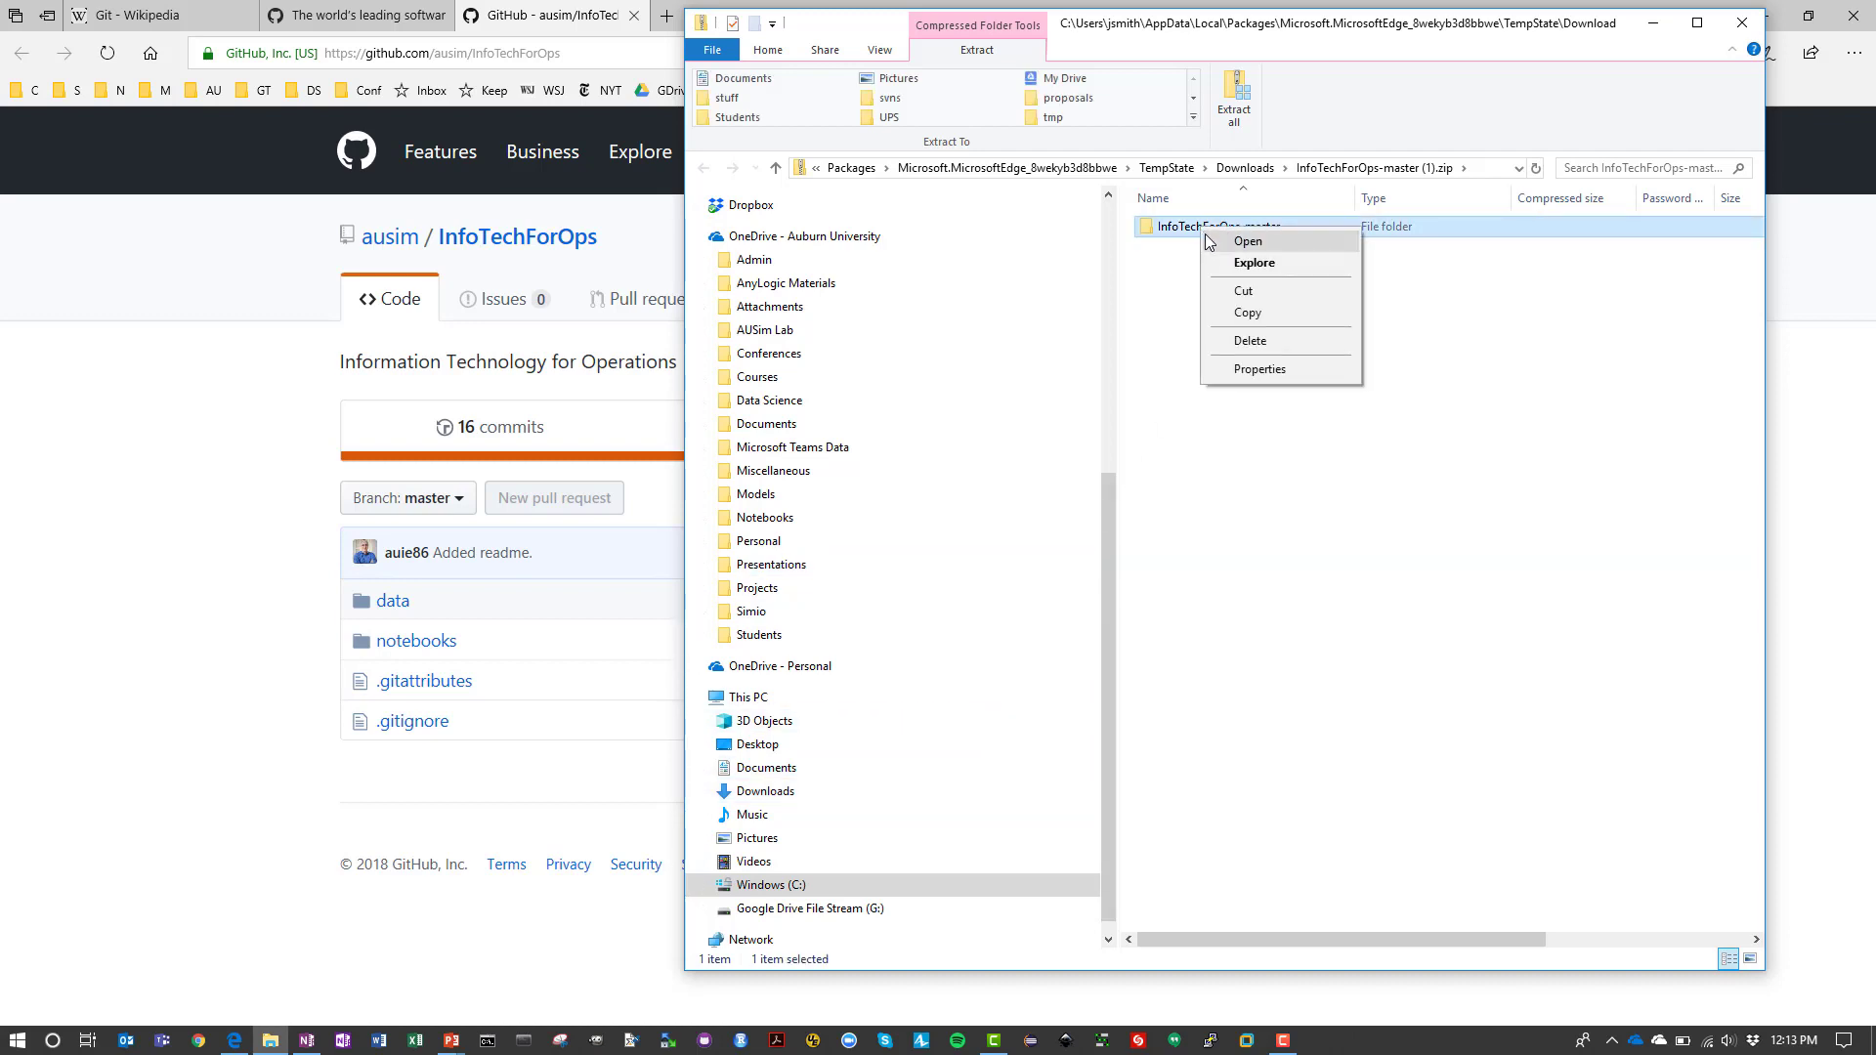
left_click(1239, 314)
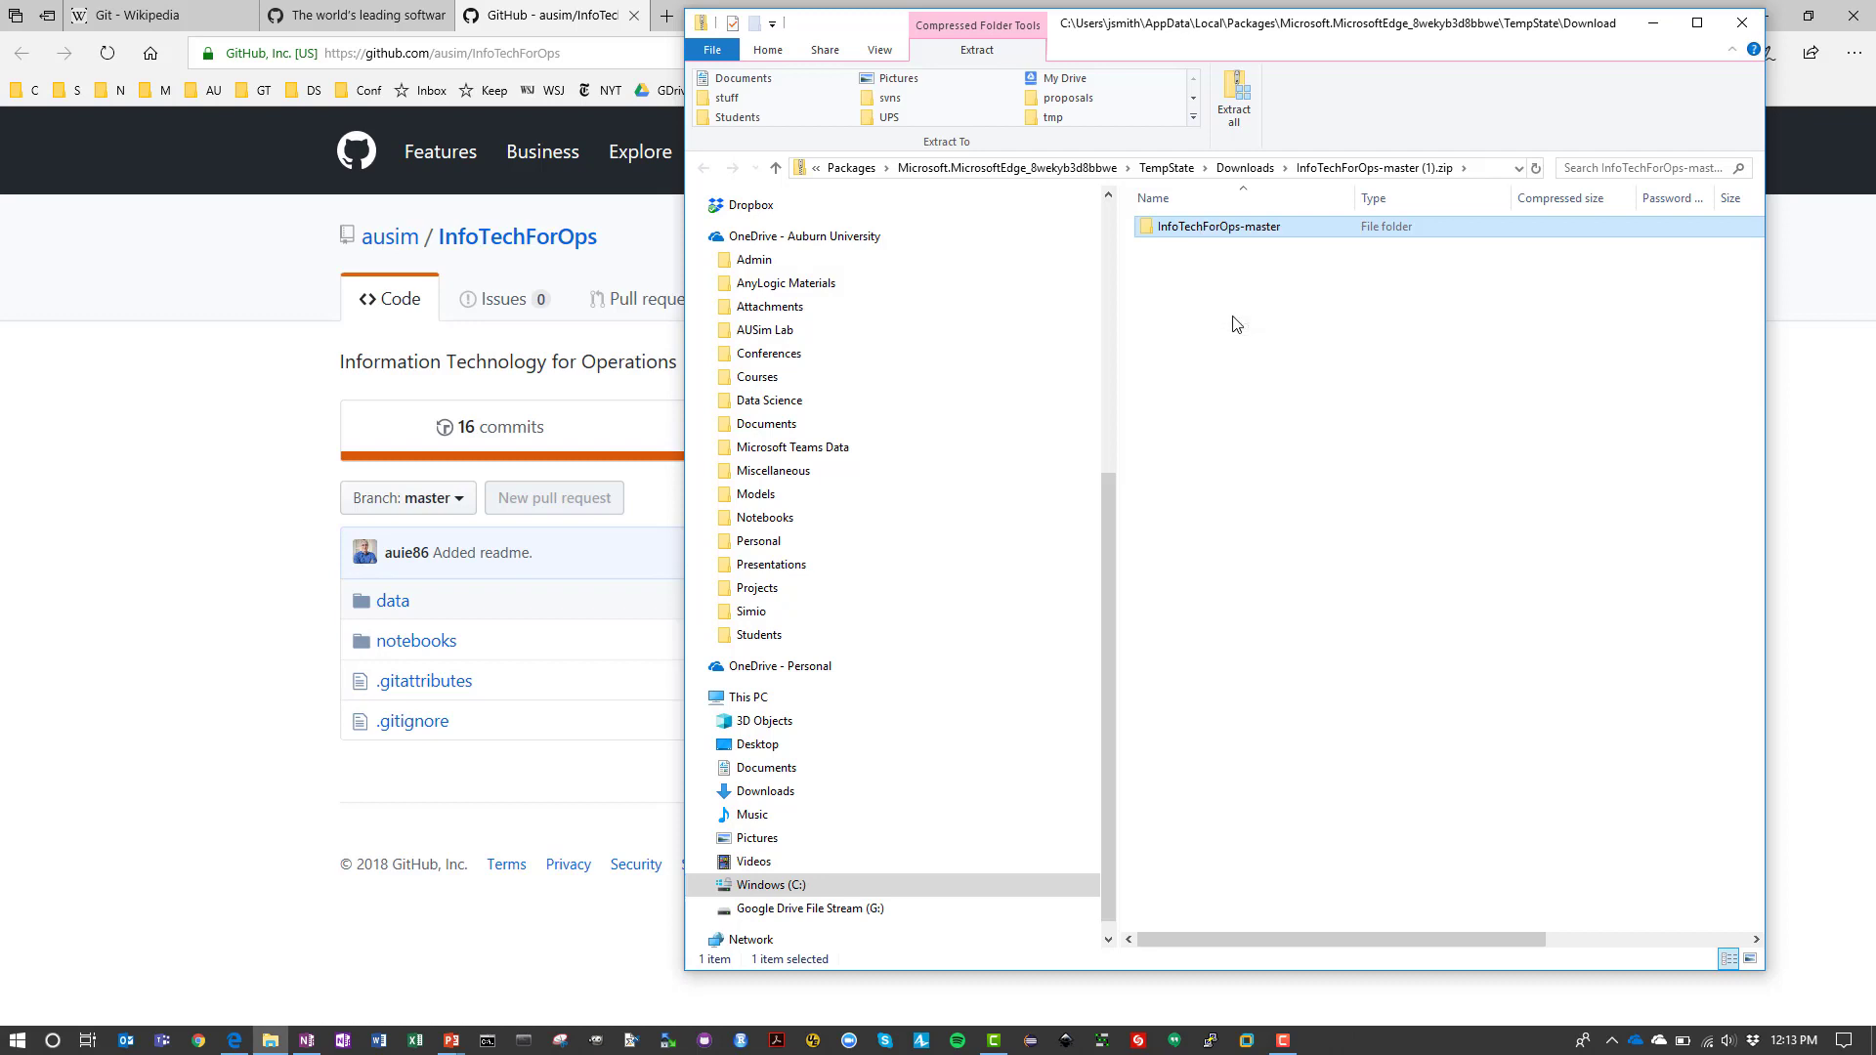
left_click(777, 887)
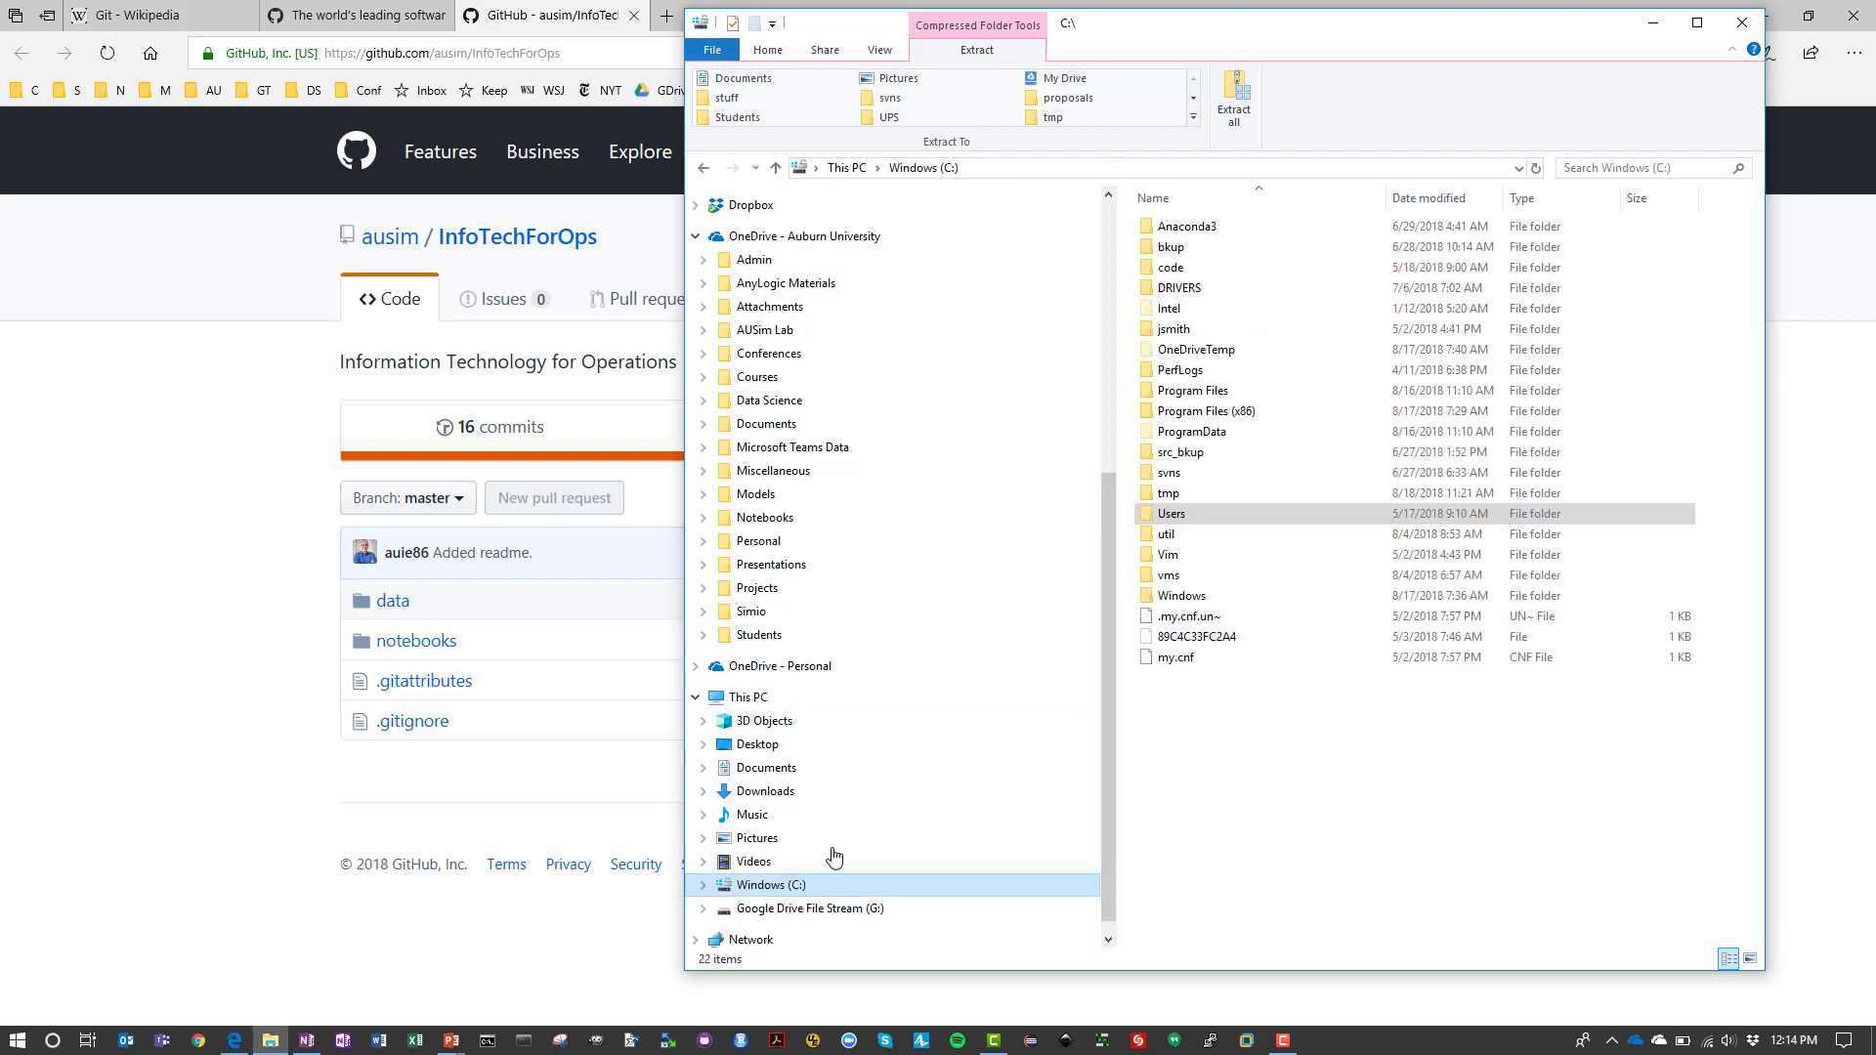
double_click(1171, 500)
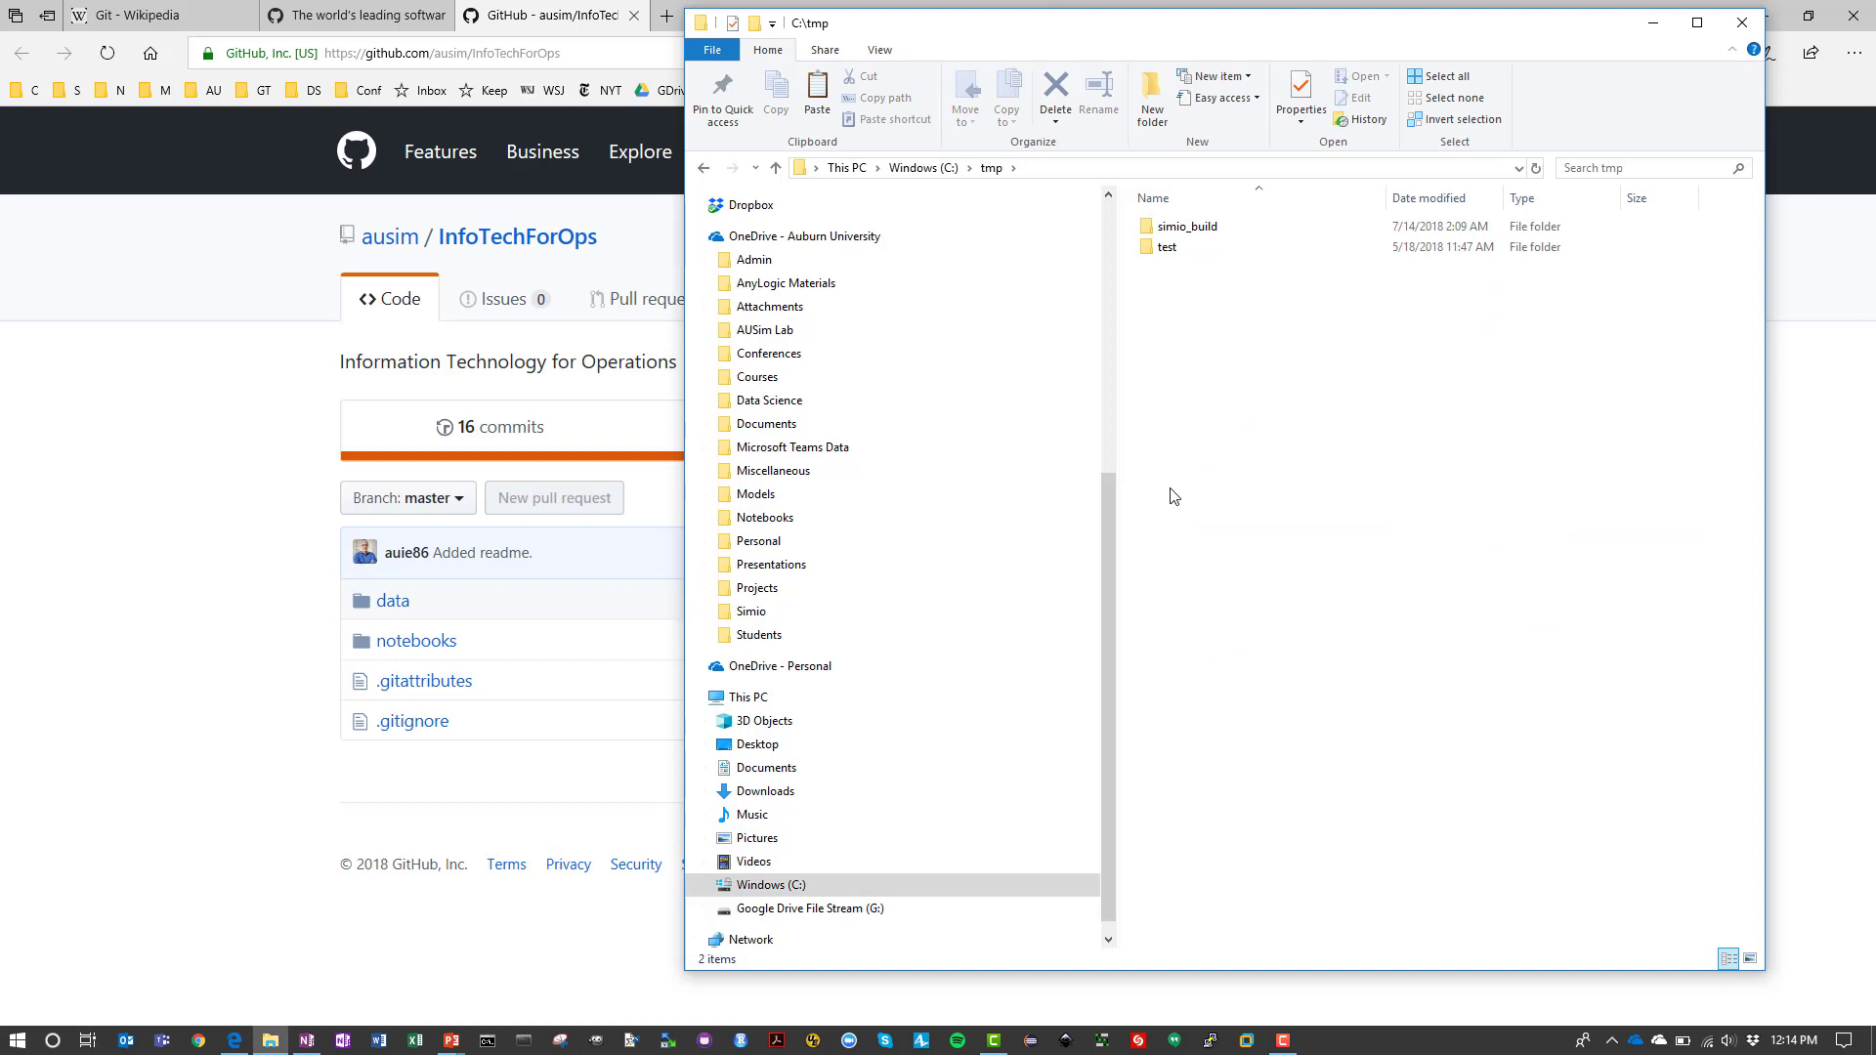
right_click(1173, 497)
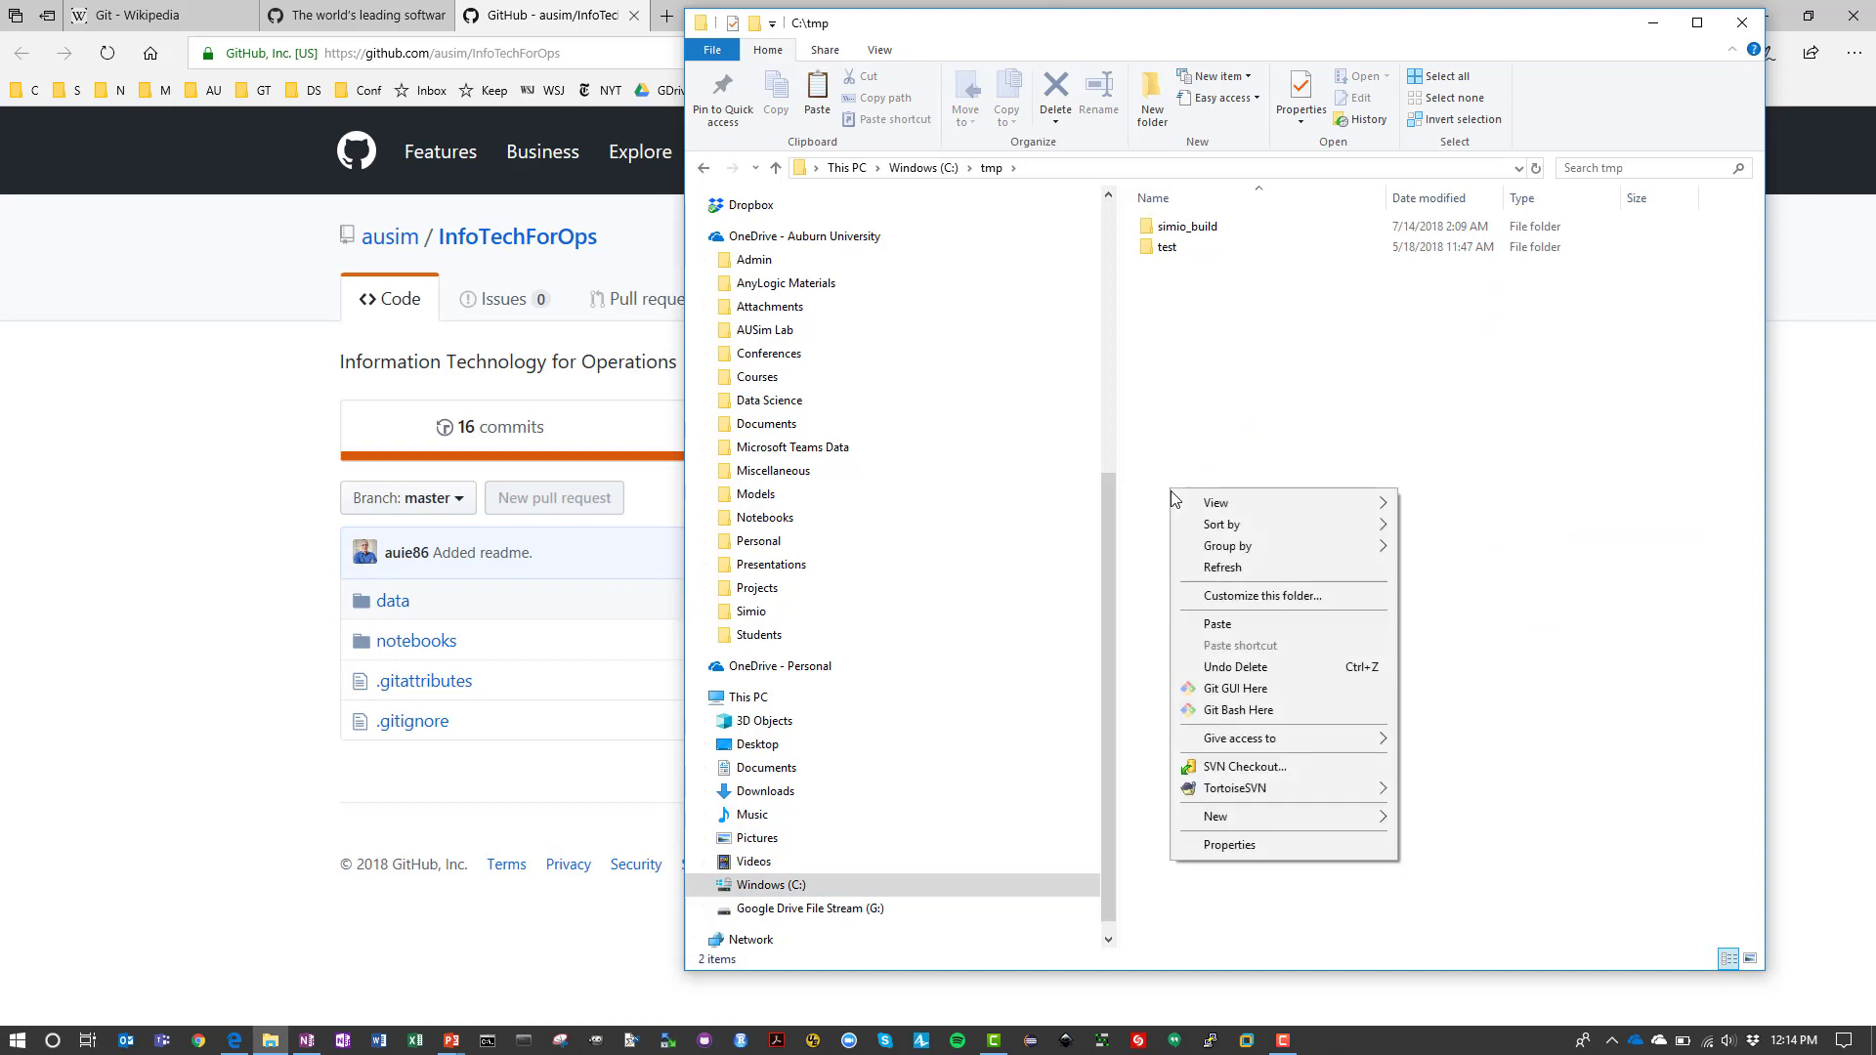
left_click(1214, 624)
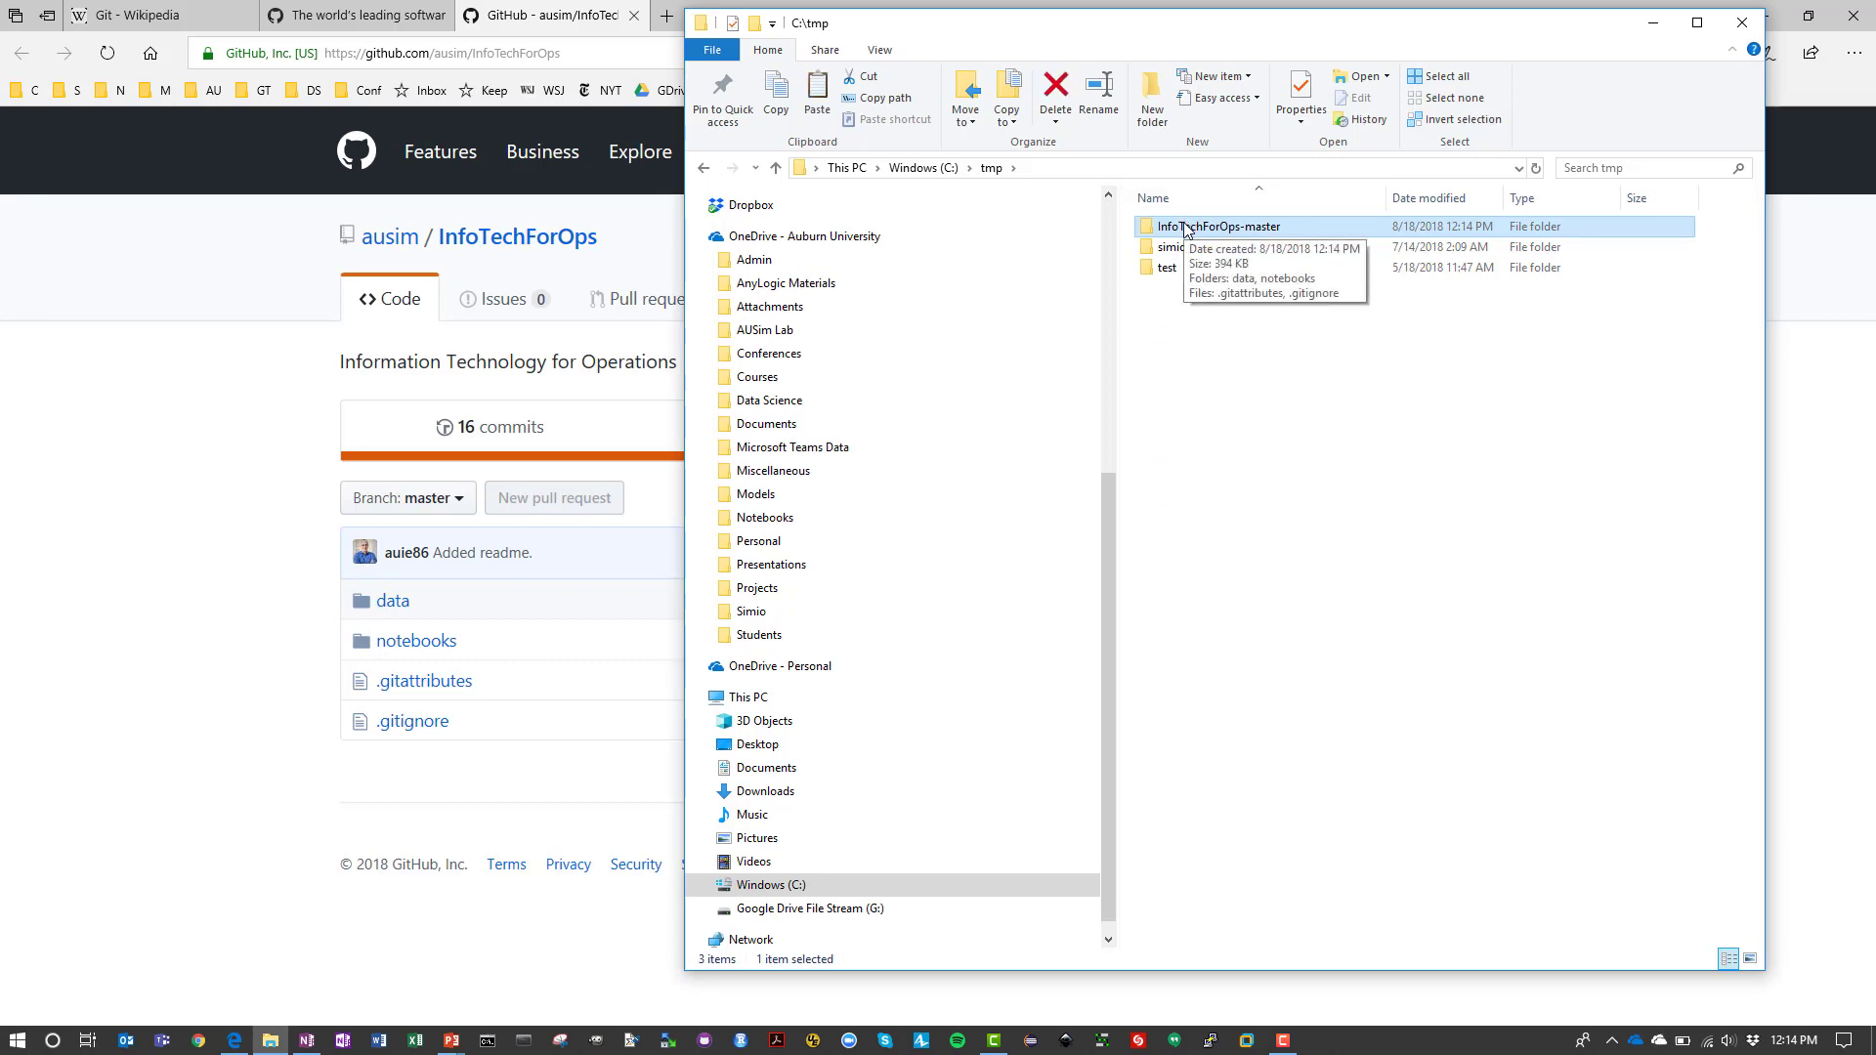
double_click(1185, 229)
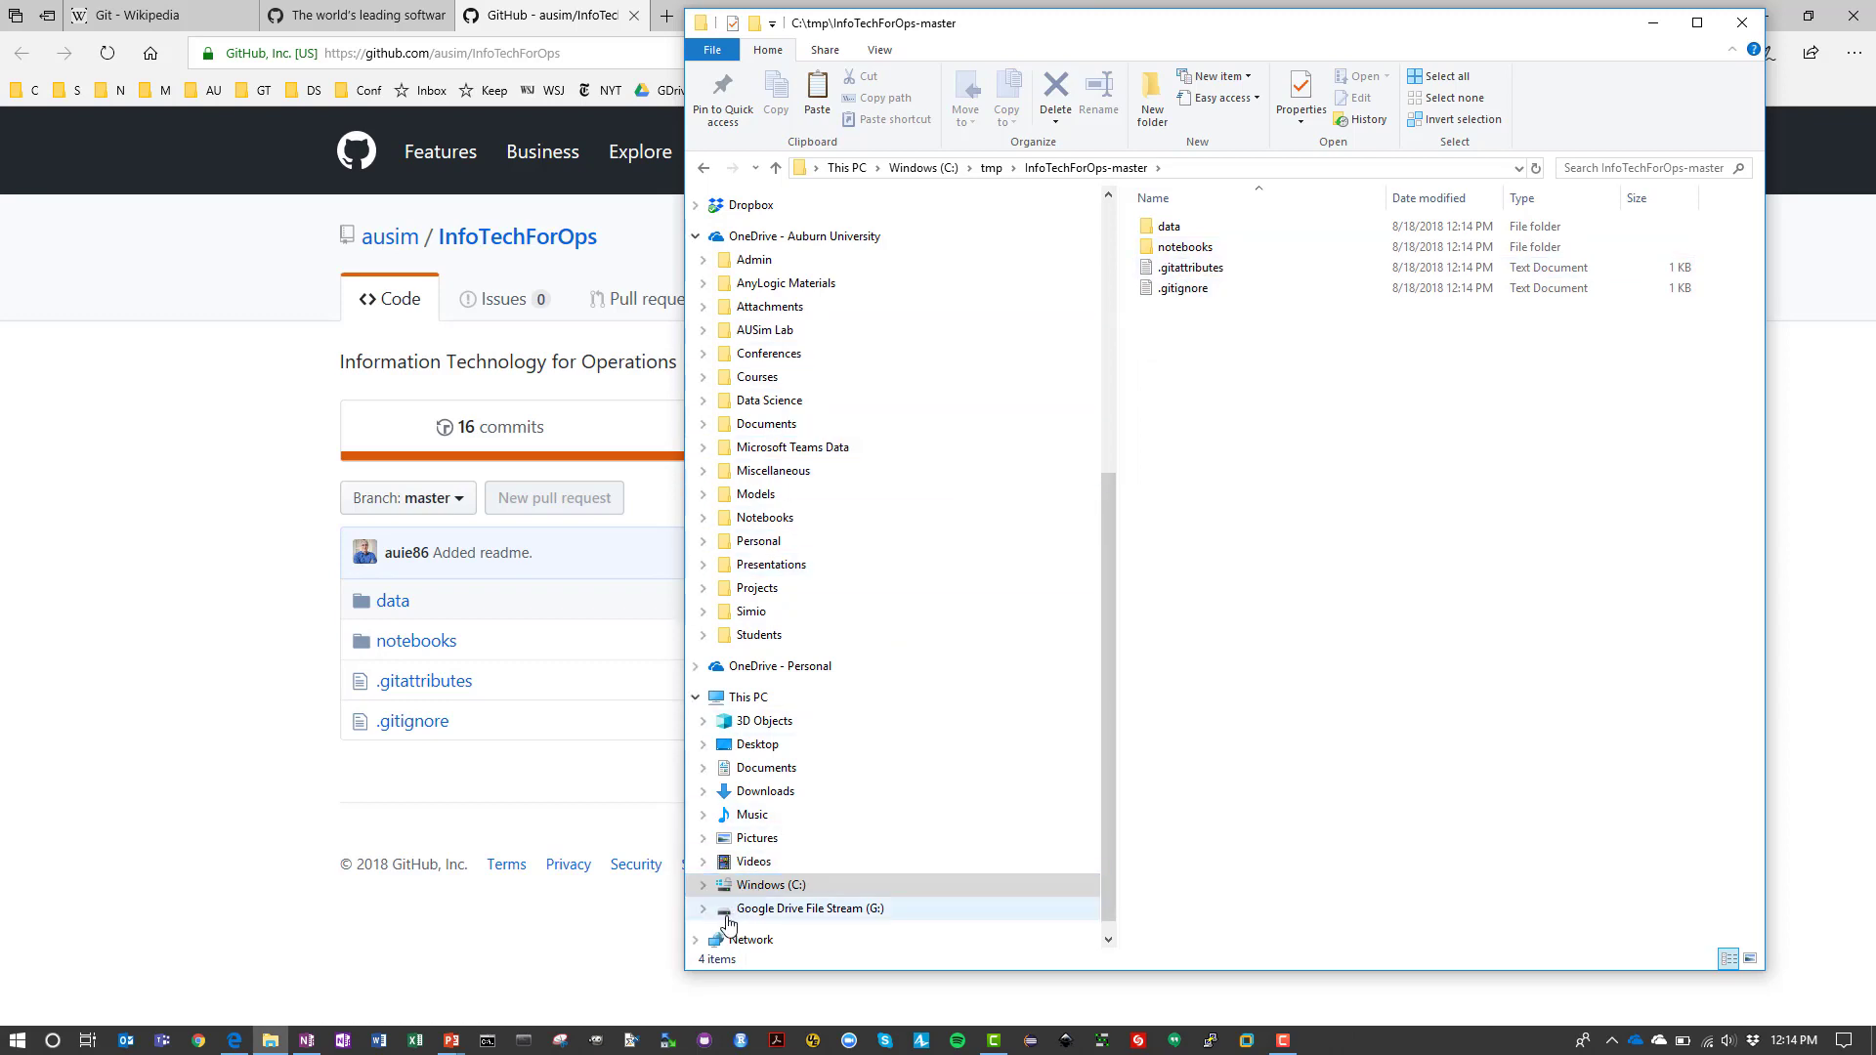
Switch to the Anaconda Prompt, change to the C:\tmp directory and list its contents
left_click(524, 1041)
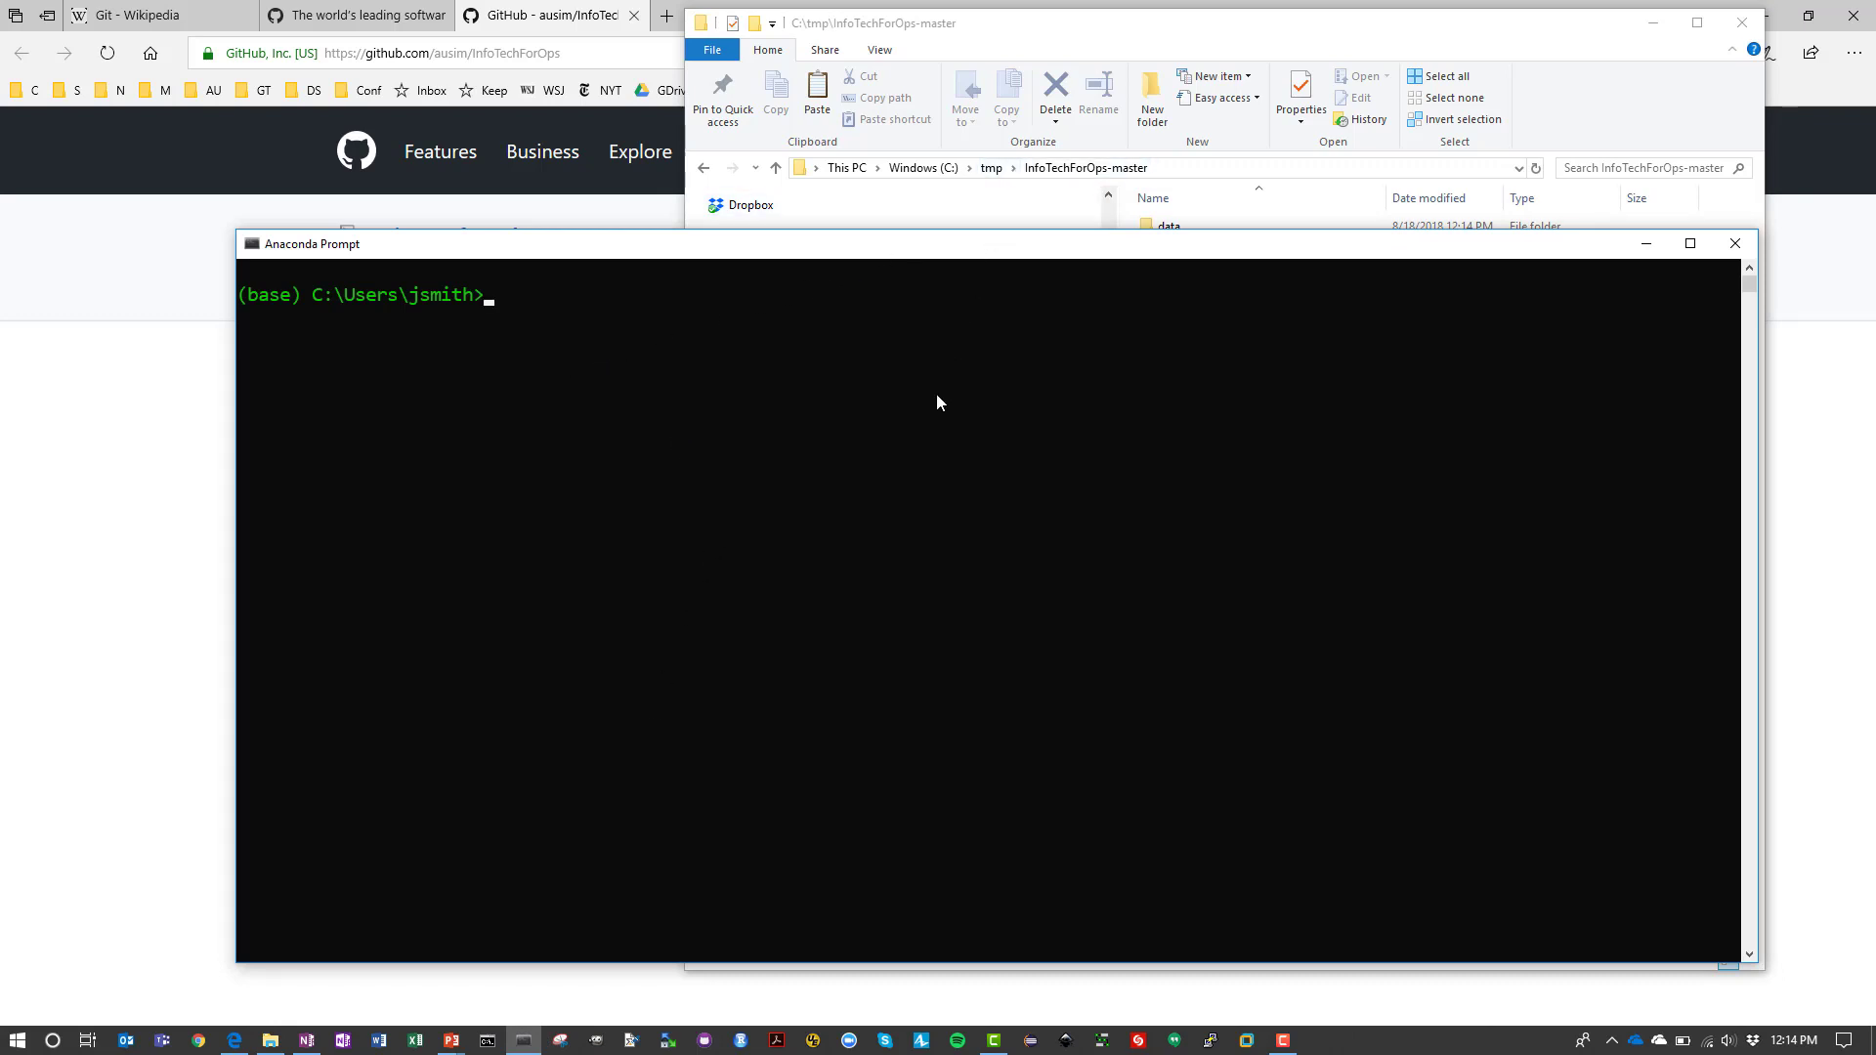
type("cd\tmp")
key("Return")
type("dir")
key("Return")
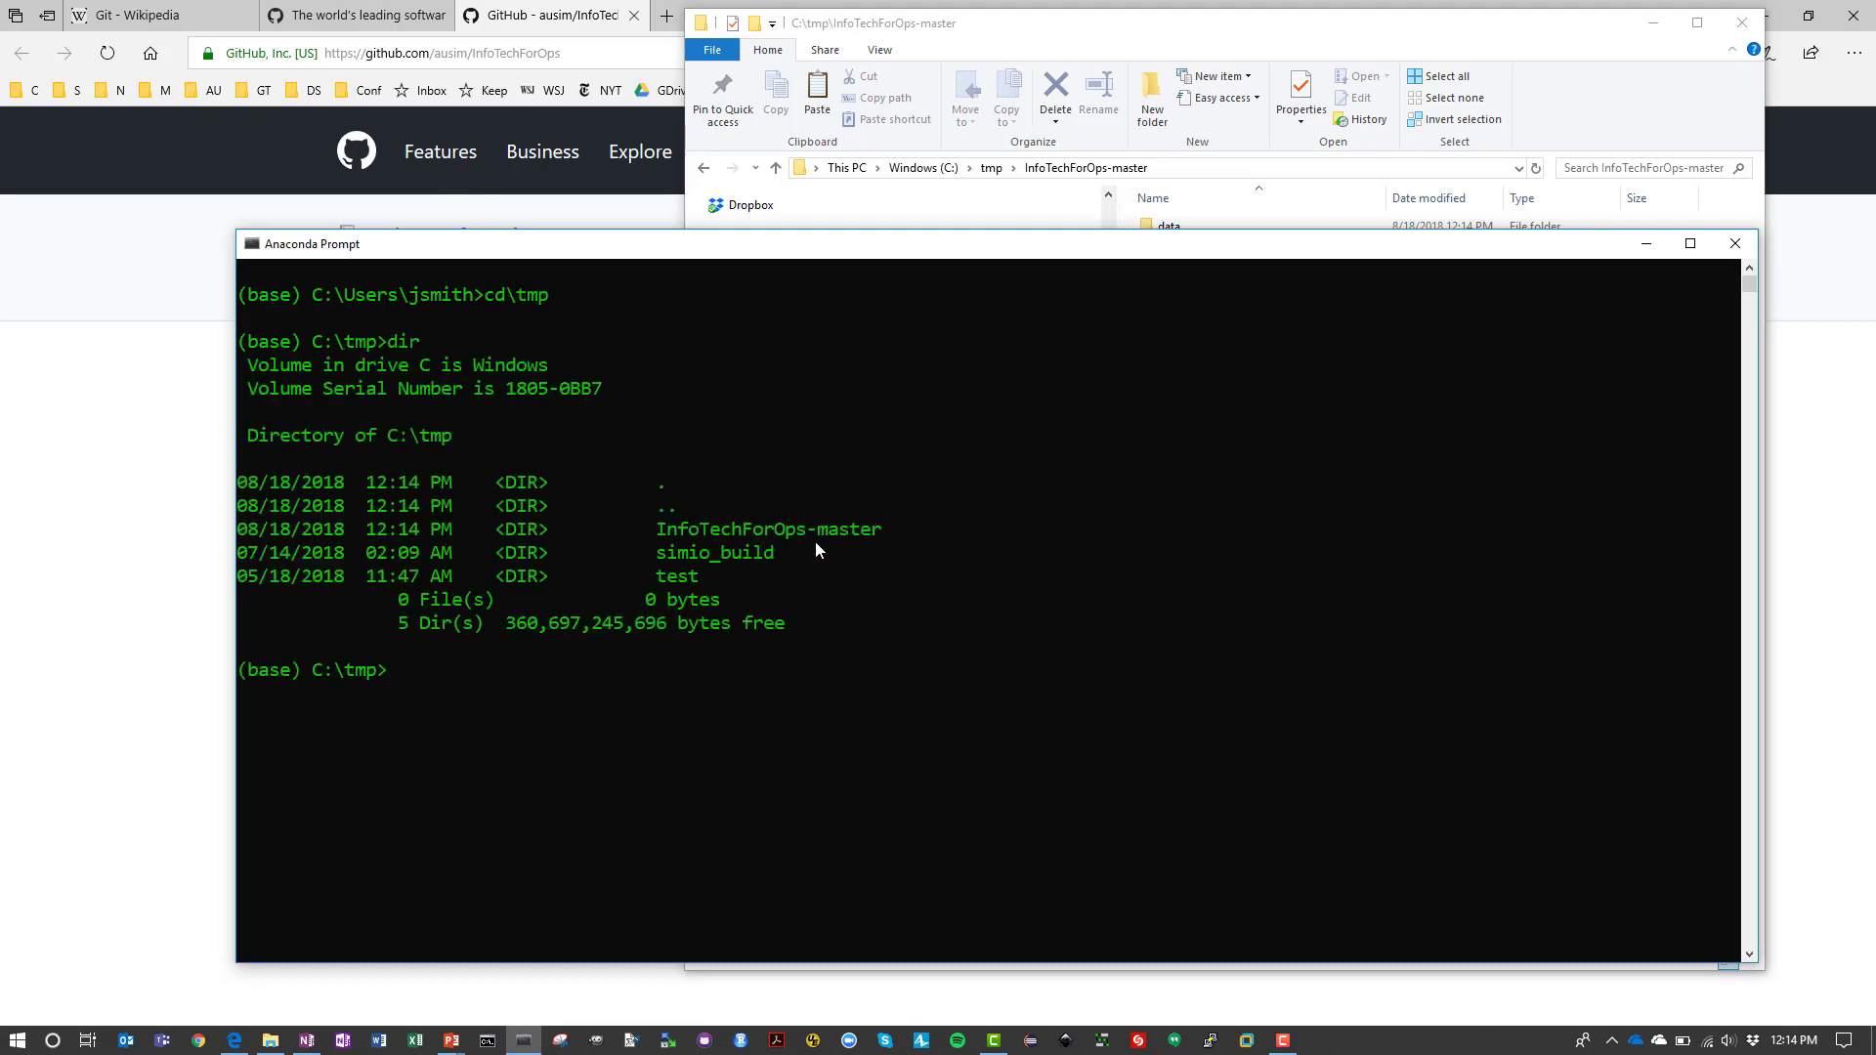
Change into the InfoTechForOps-master directory and list its contents
type("cd Info")
key("Tab")
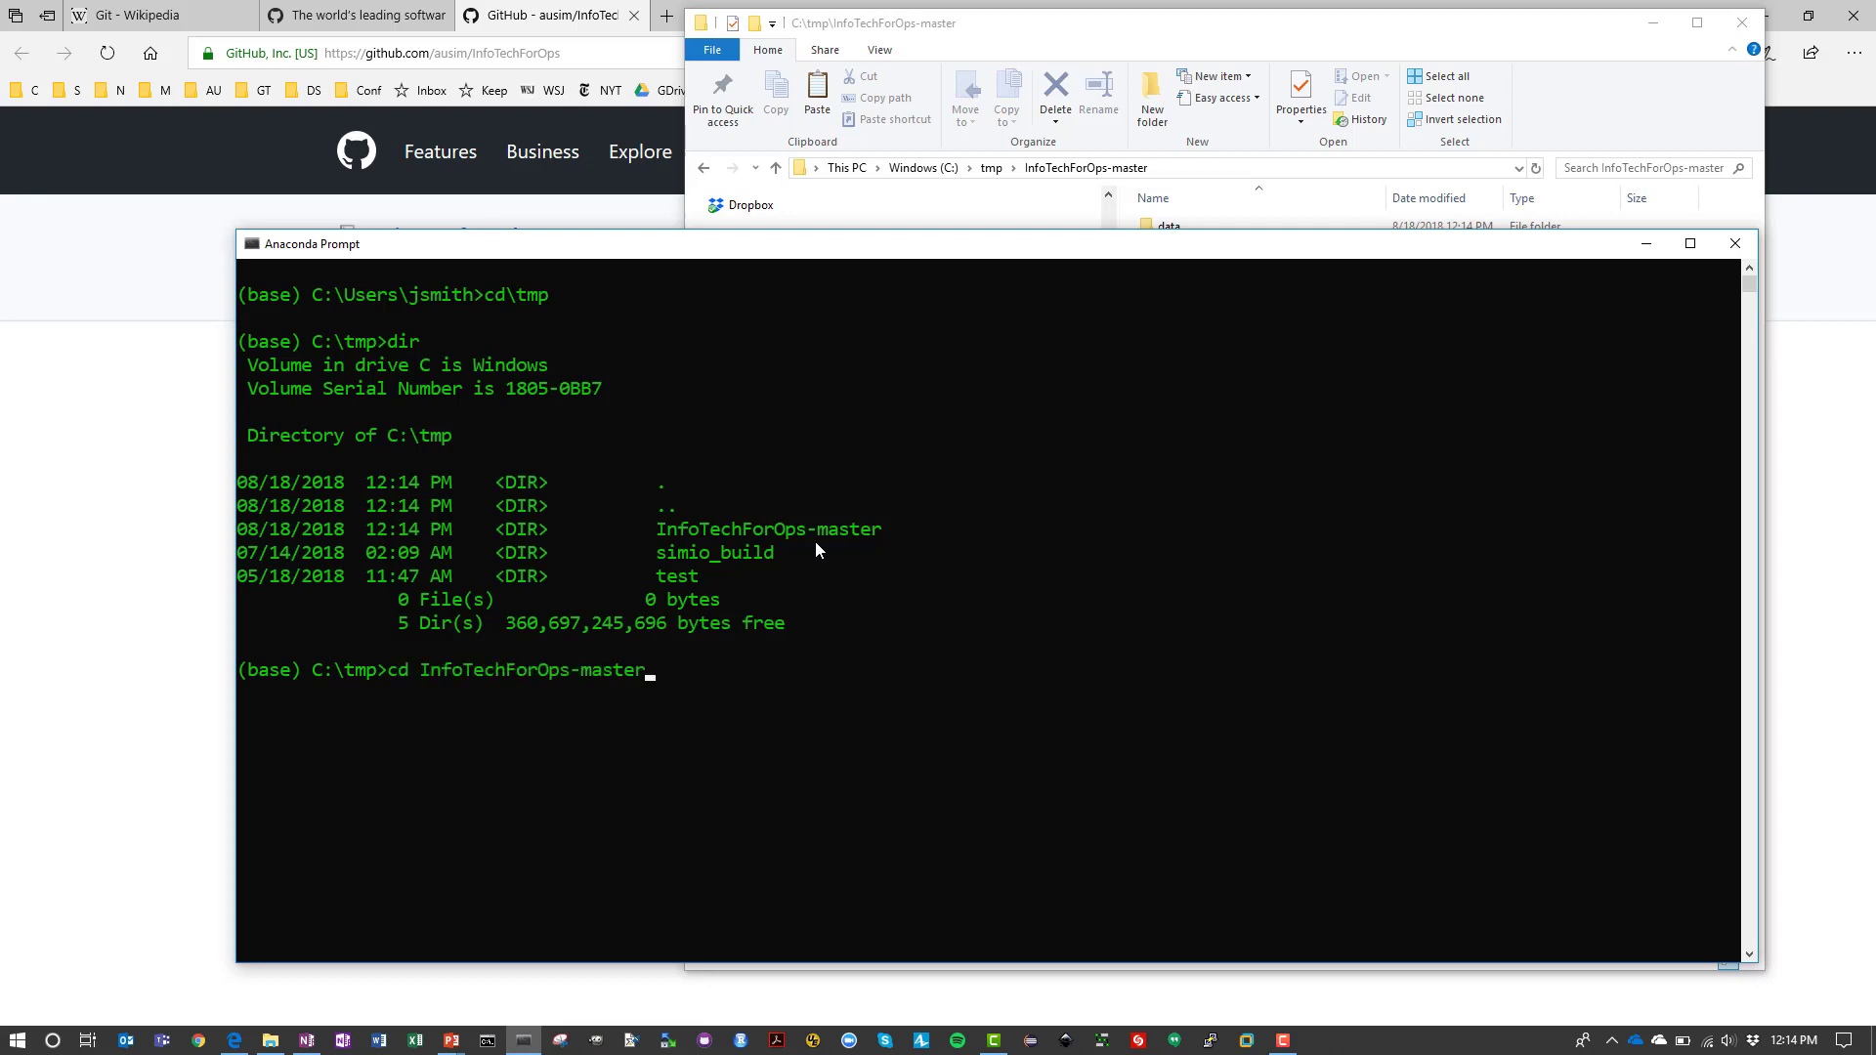
key("Return")
type("dir")
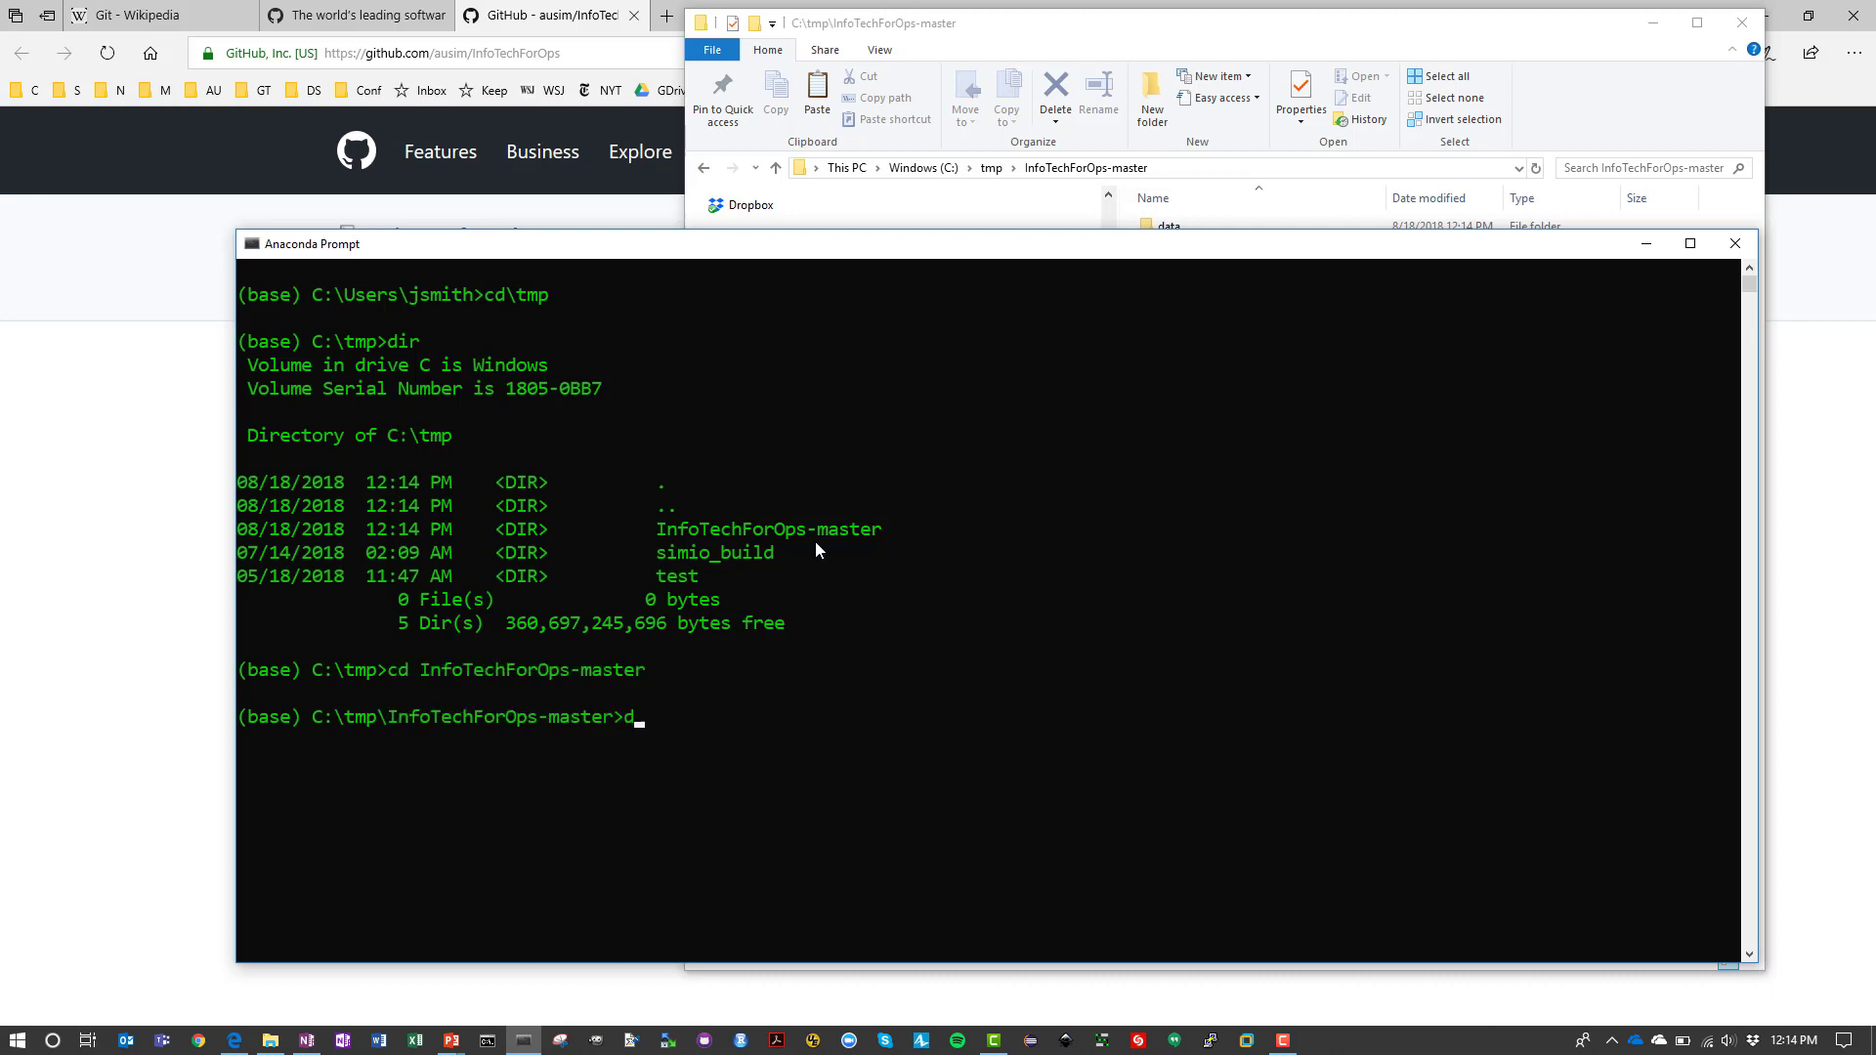
key("Return")
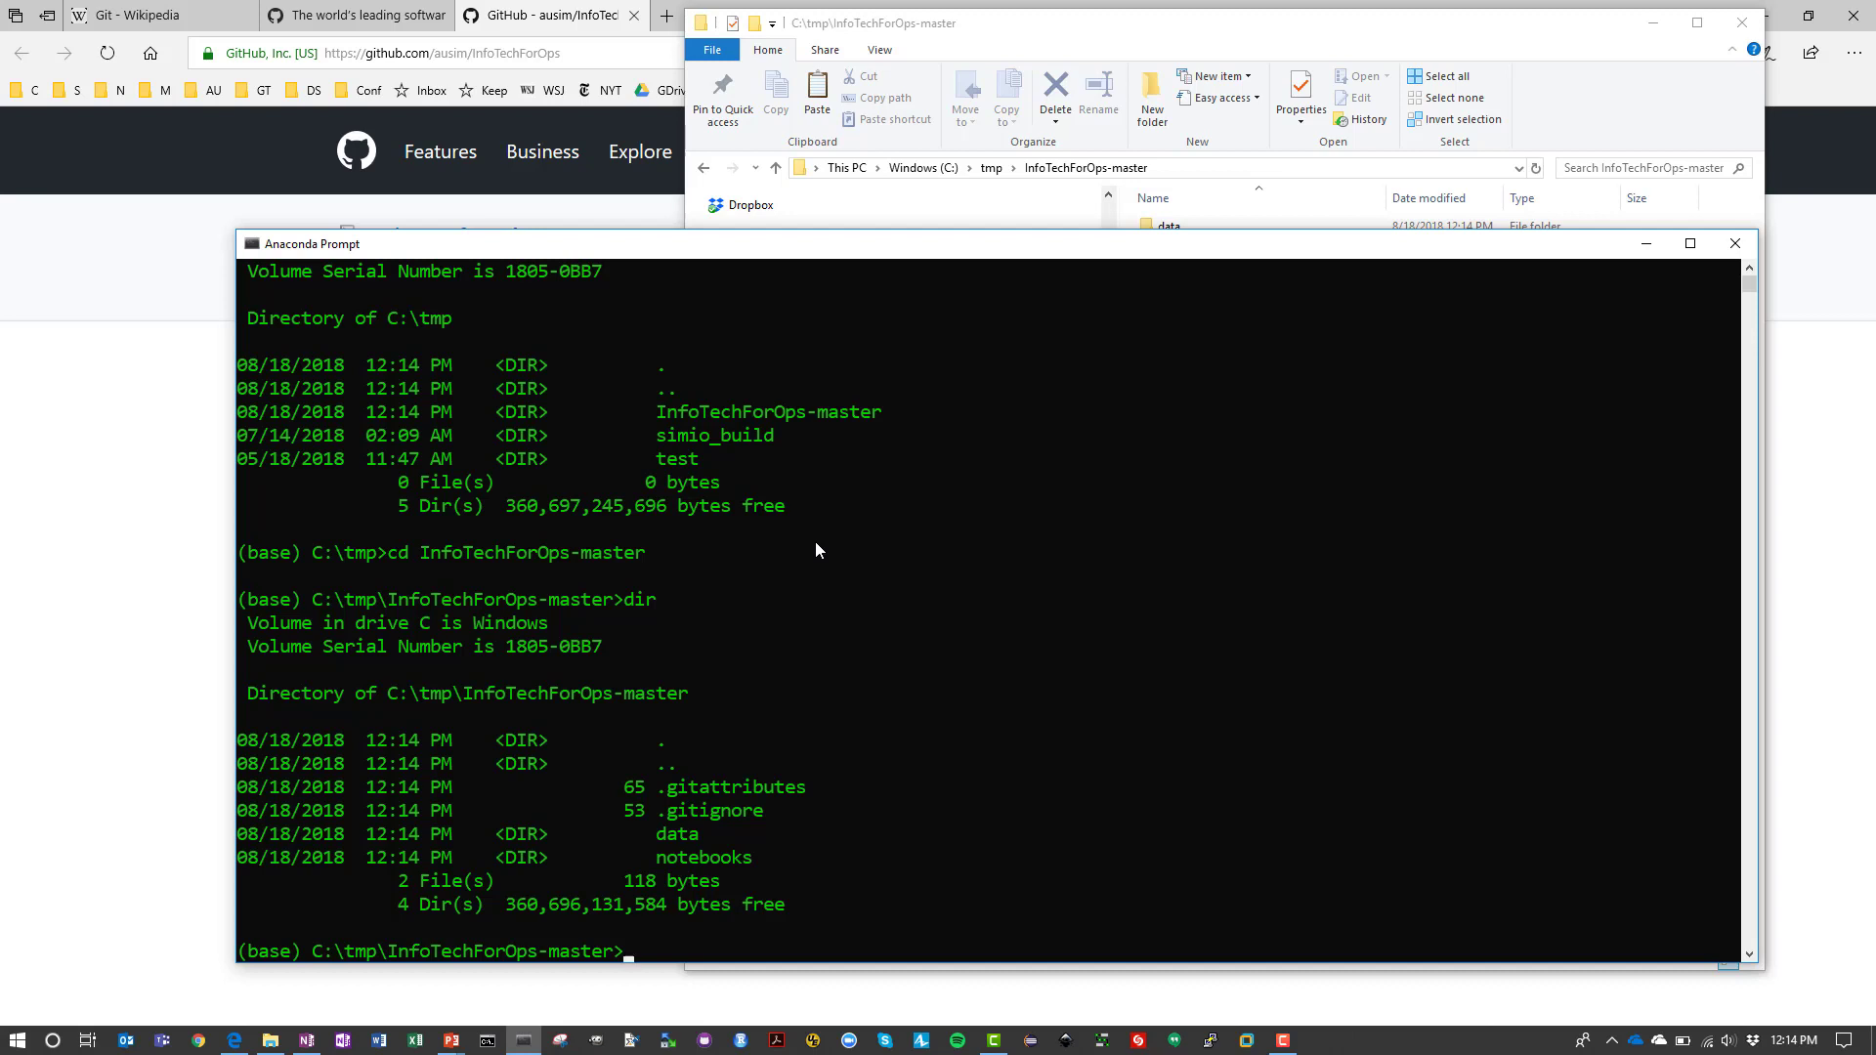
Launch Jupyter Notebook from the current directory and open Construction Price Indexes.ipynb from the notebooks folder
type("jupyter notebook")
key("Return")
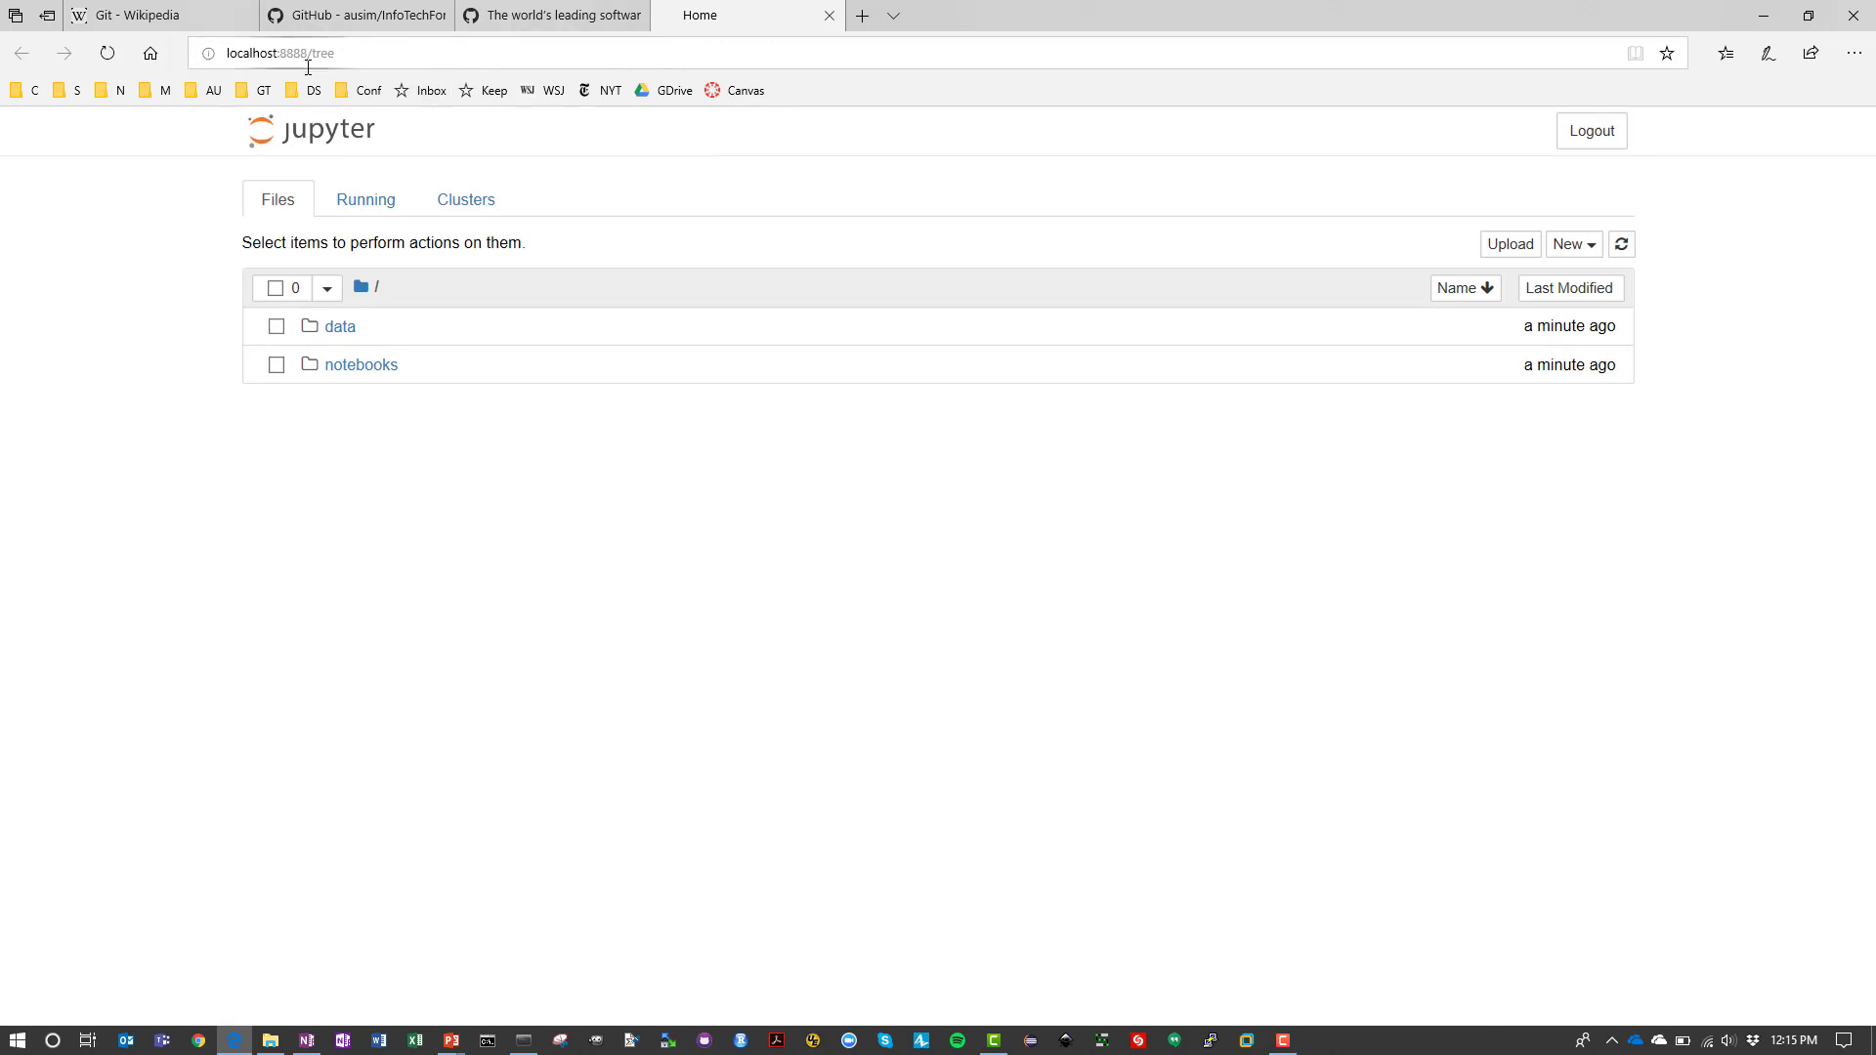
left_click(360, 377)
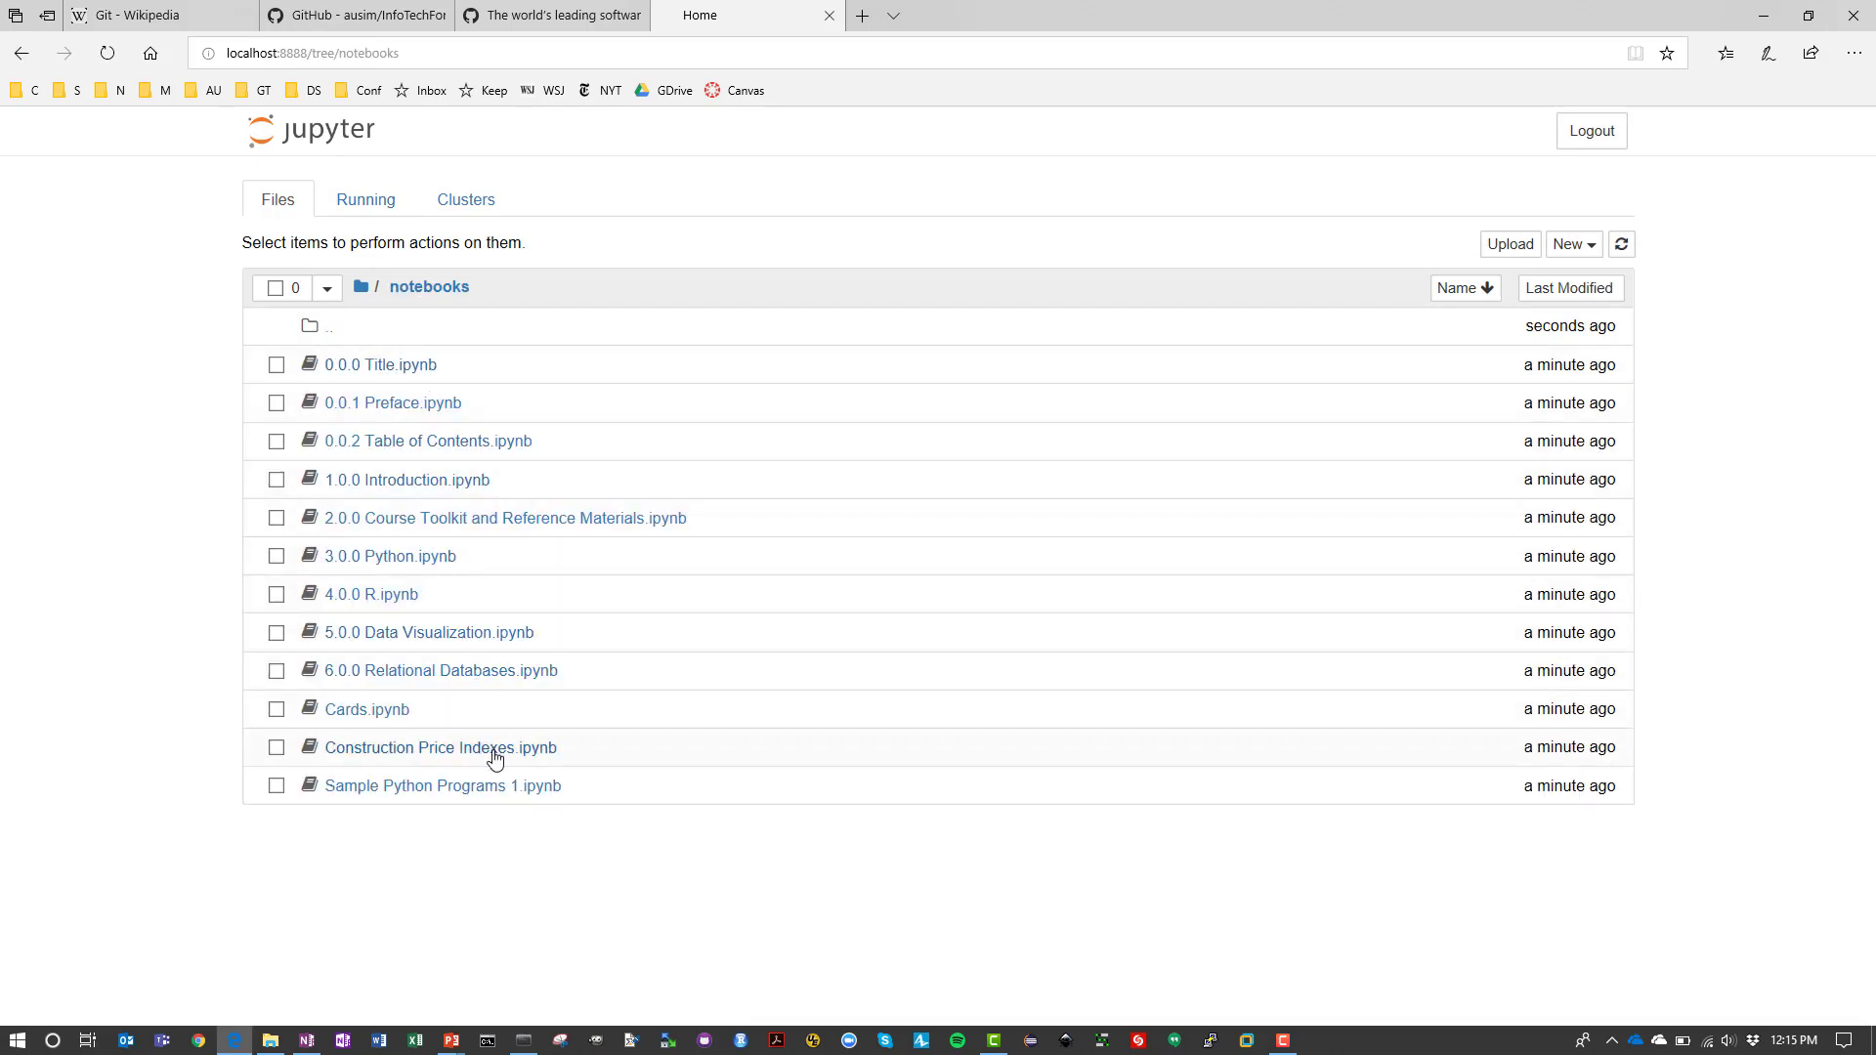
left_click(439, 757)
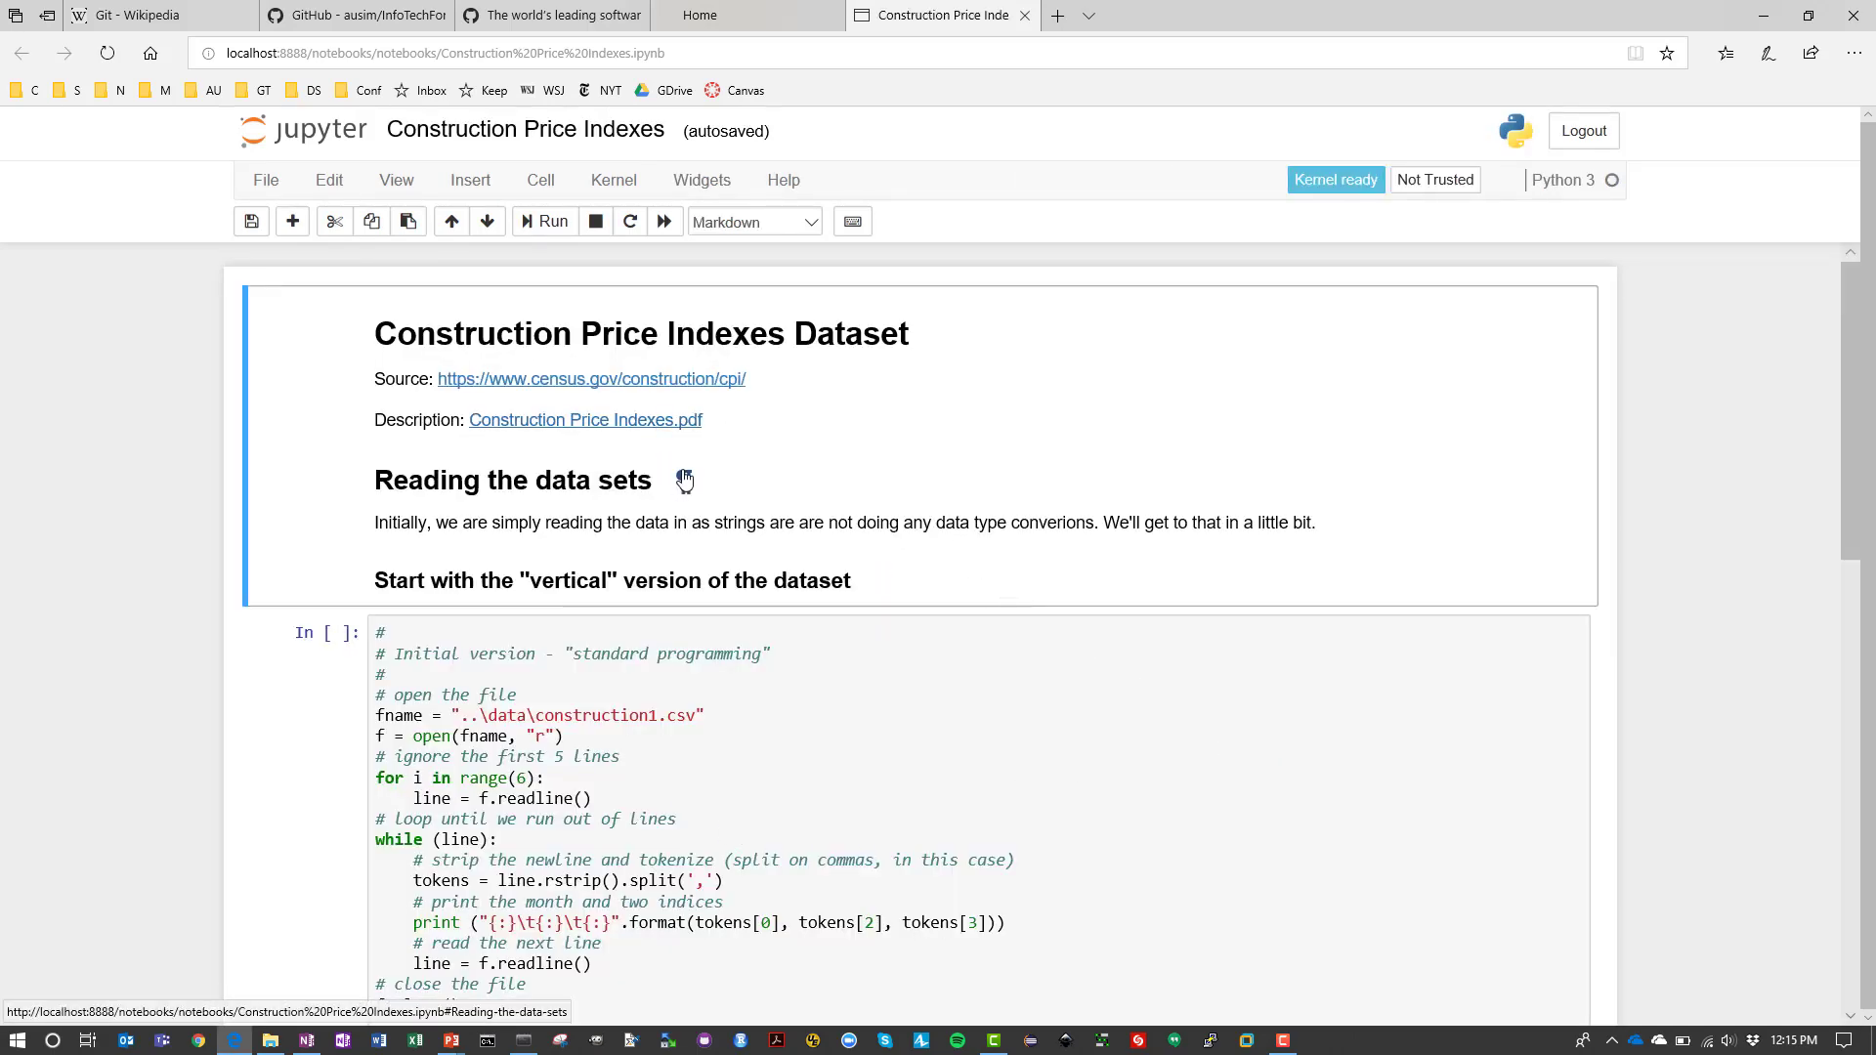
View the linked Construction Price Indexes.pdf description and return to the notebook
left_click(550, 427)
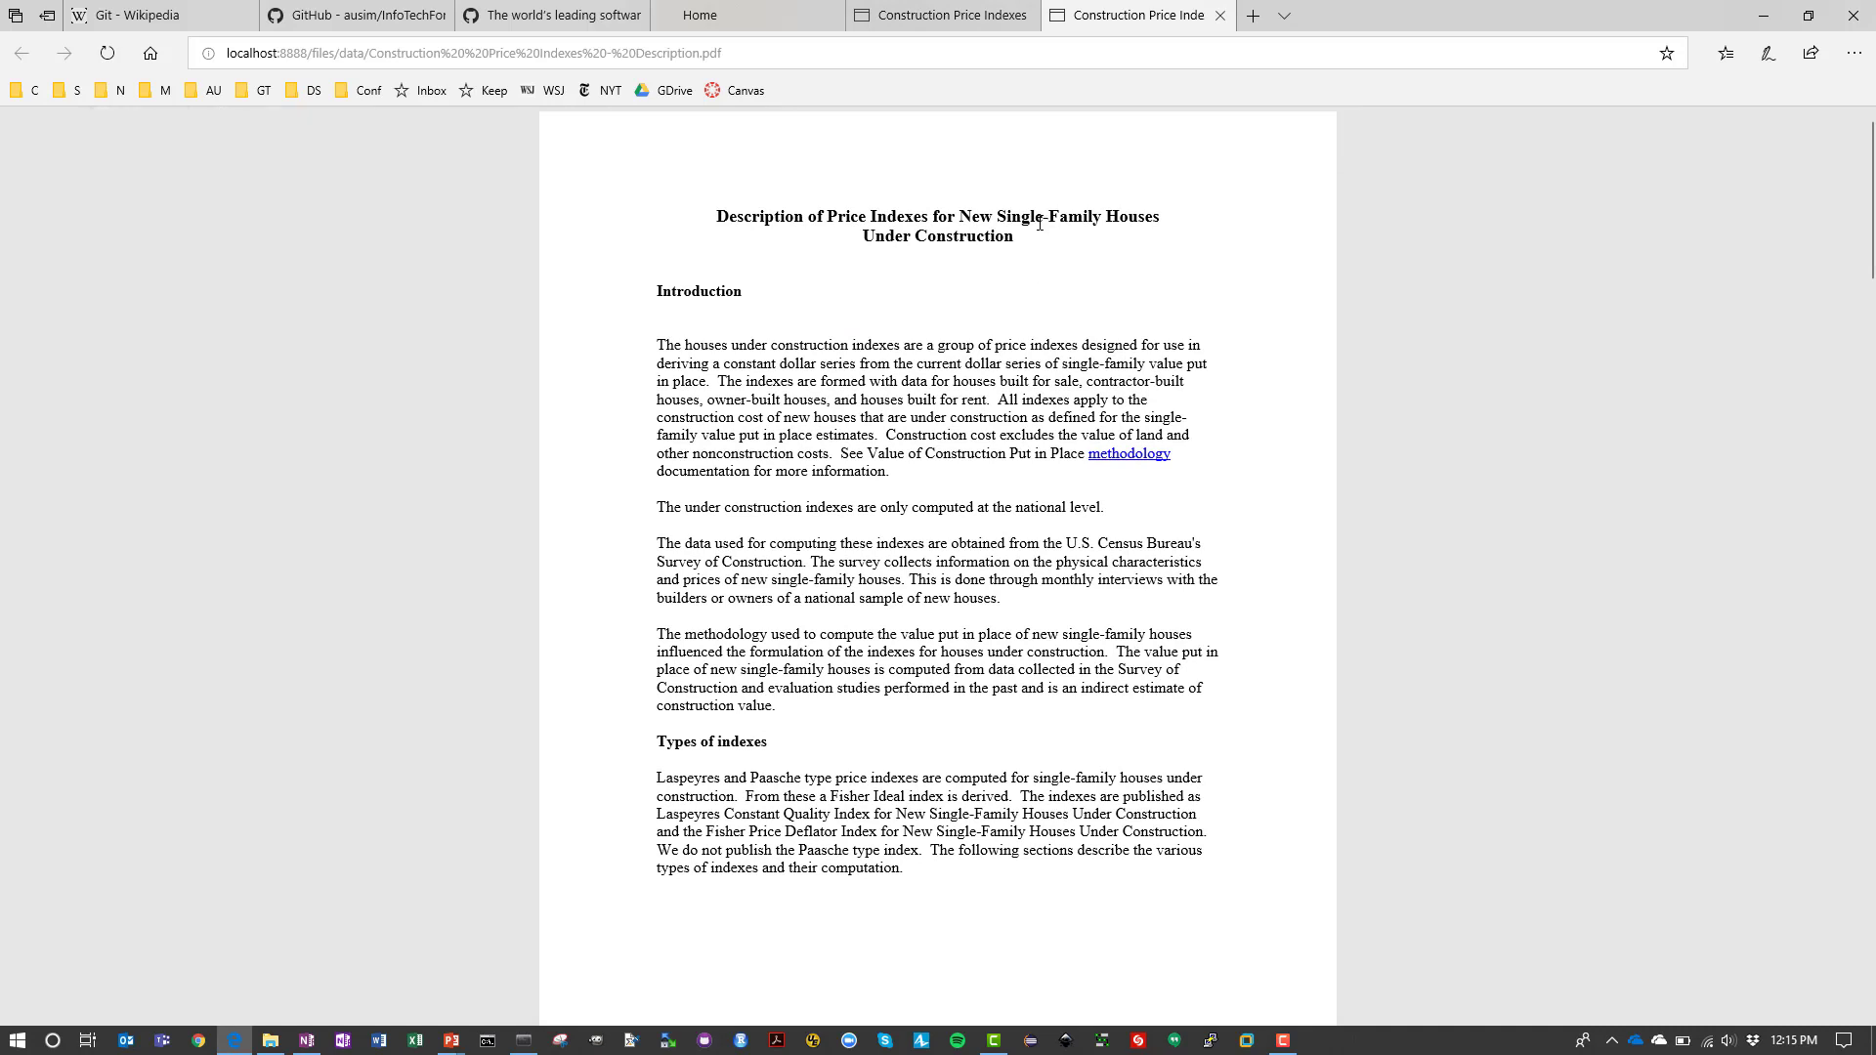
left_click(937, 17)
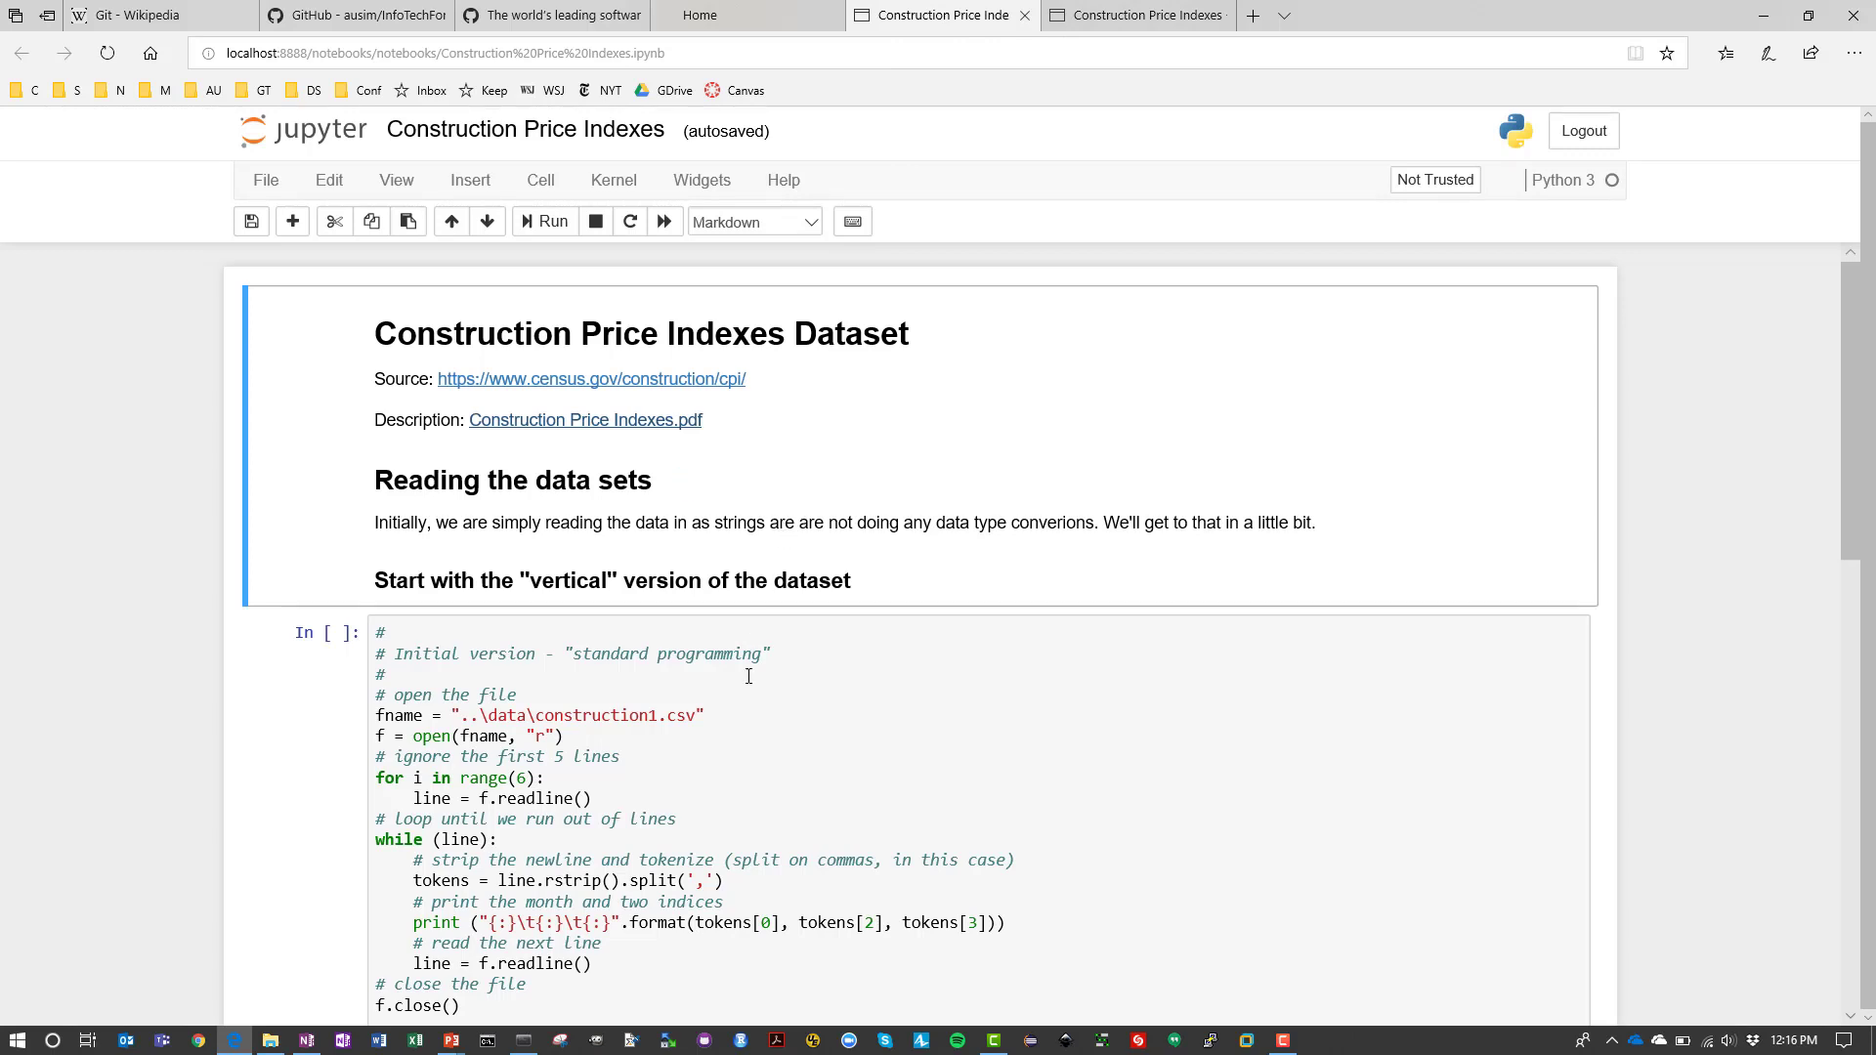
Check the Jupyter server log in the Anaconda Prompt and return to the notebook in the browser
left_click(524, 1040)
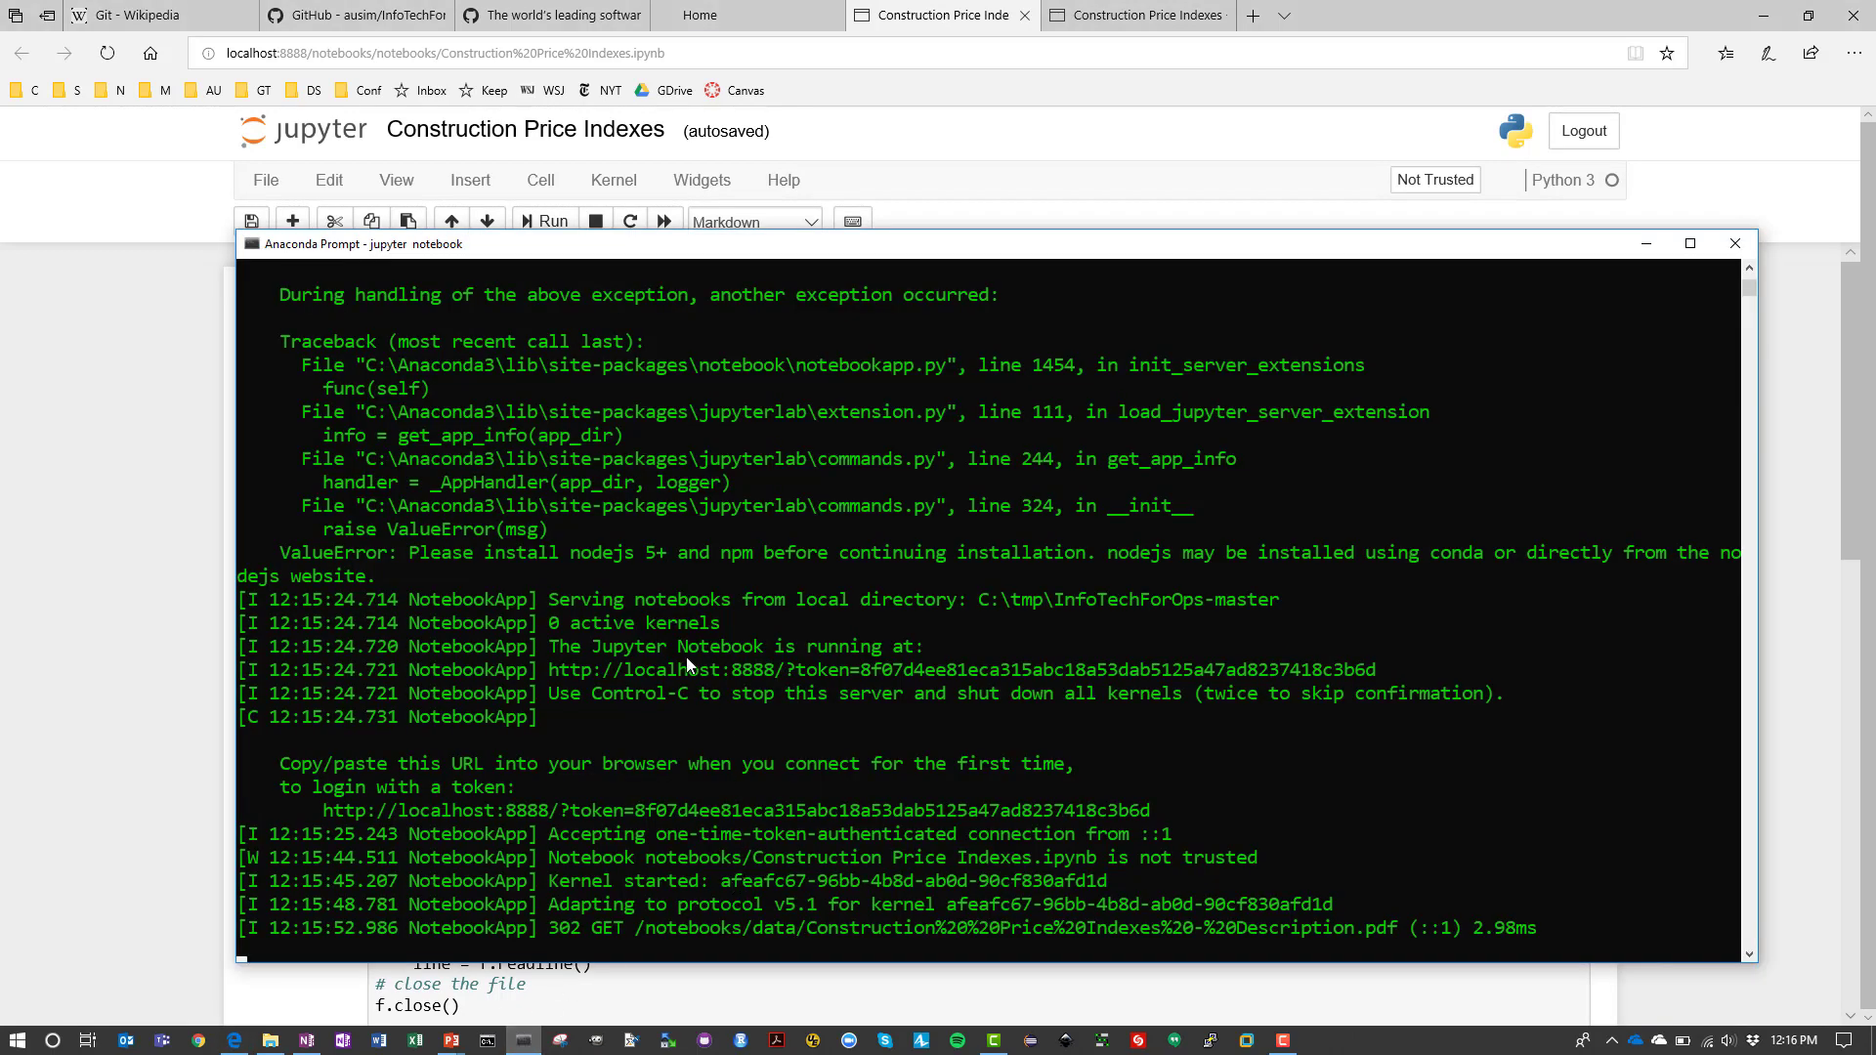
left_click(936, 27)
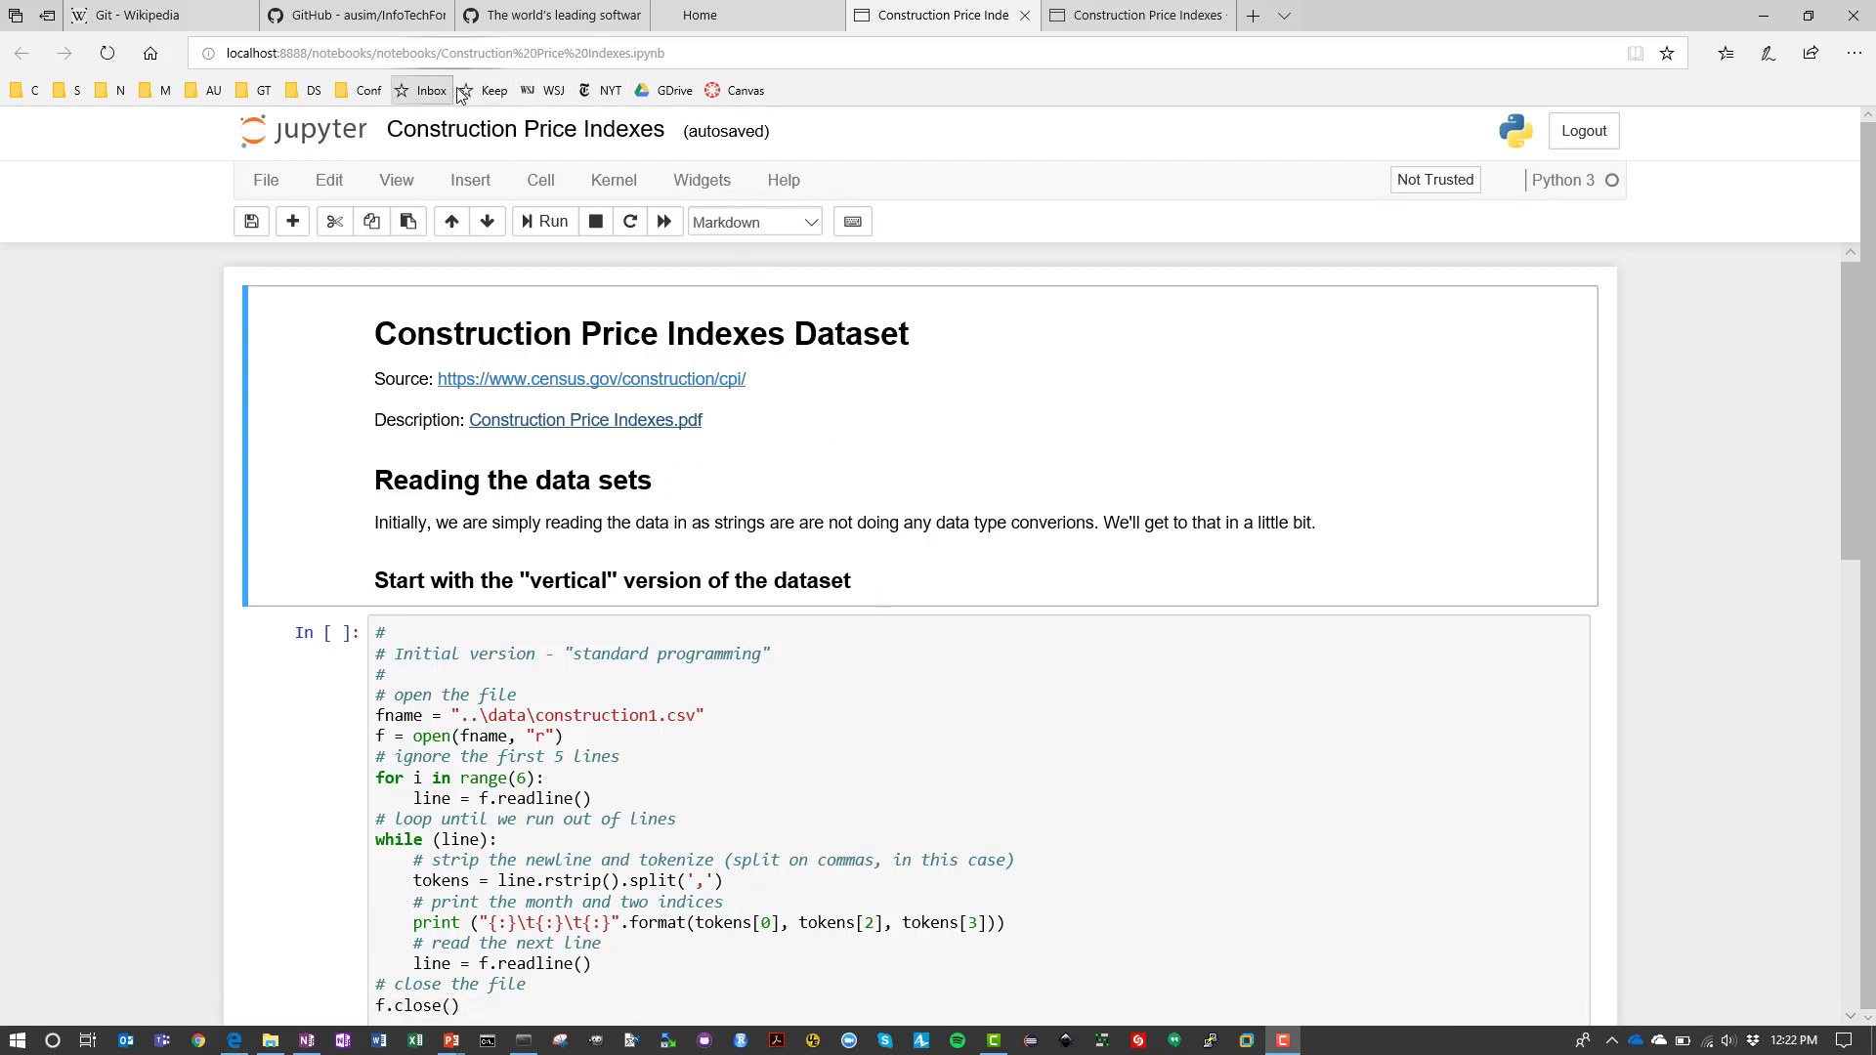
Add the line "# new comment." below "# open the file" in the first code cell and save the notebook with a checkpoint
left_click(591, 692)
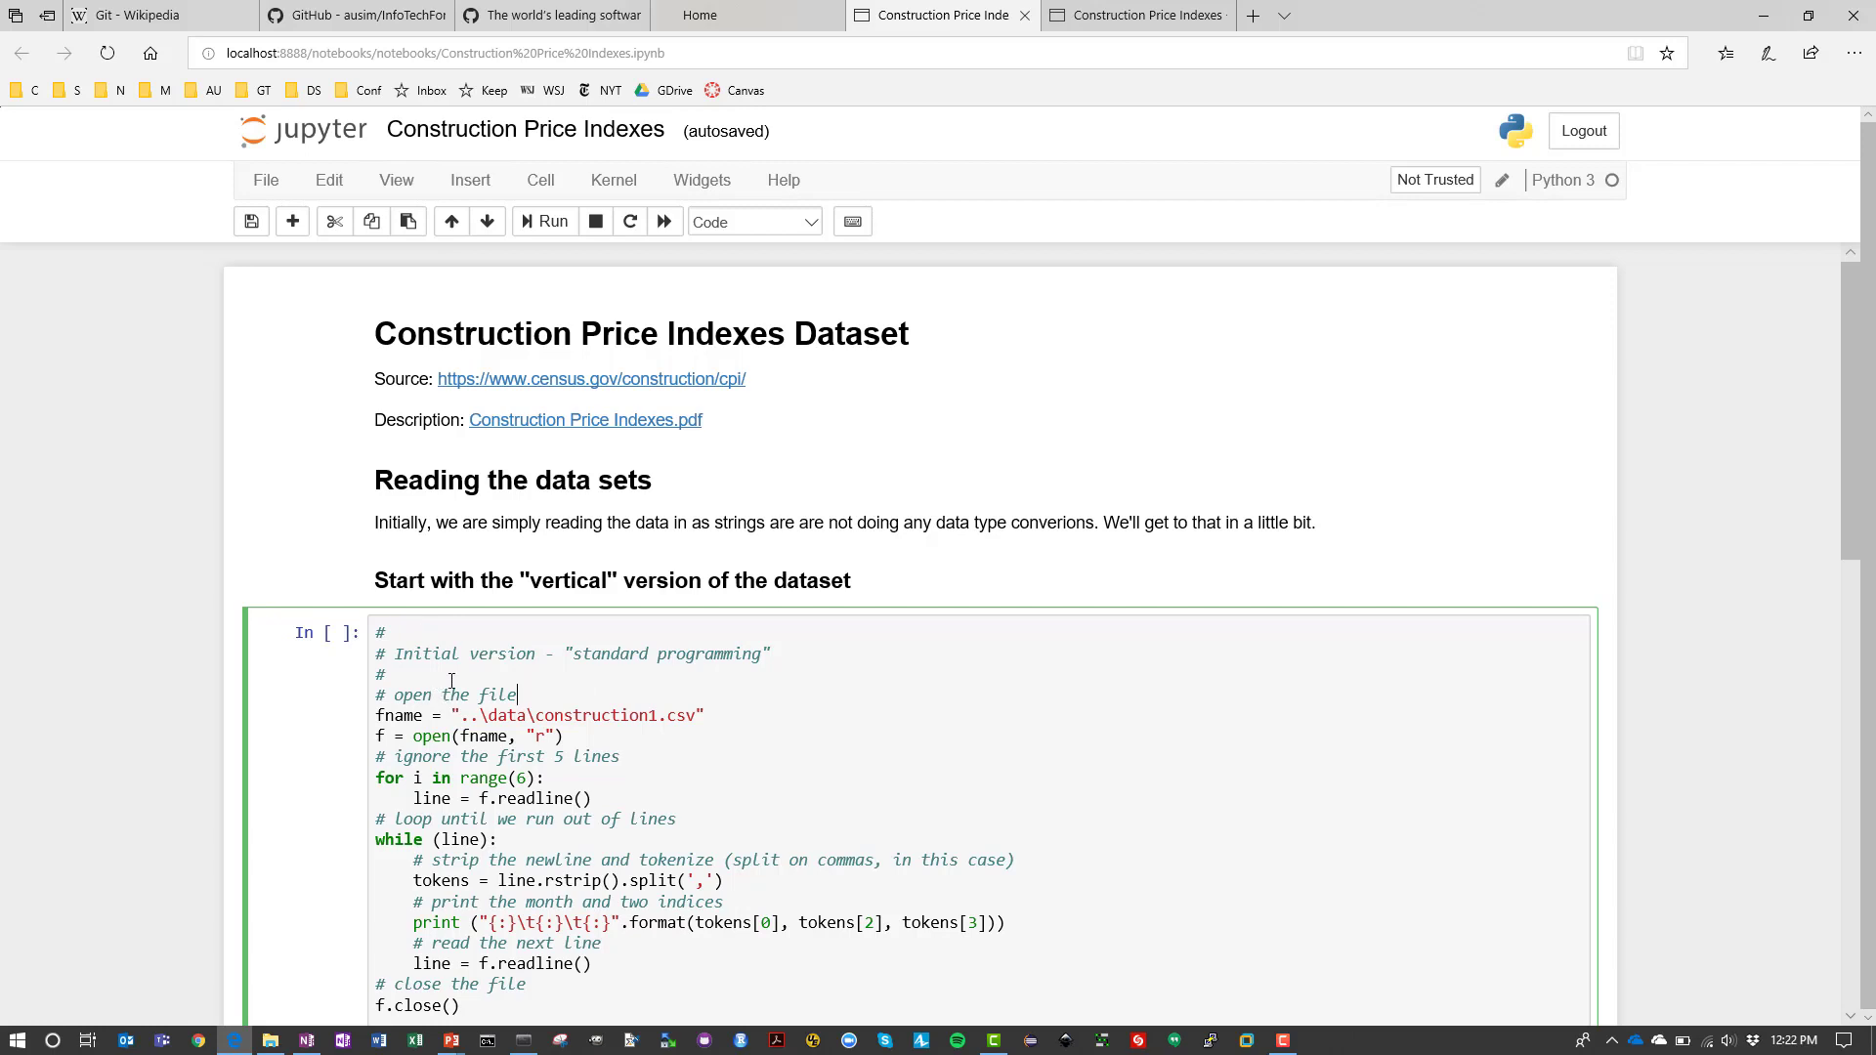
key("Return")
type("W")
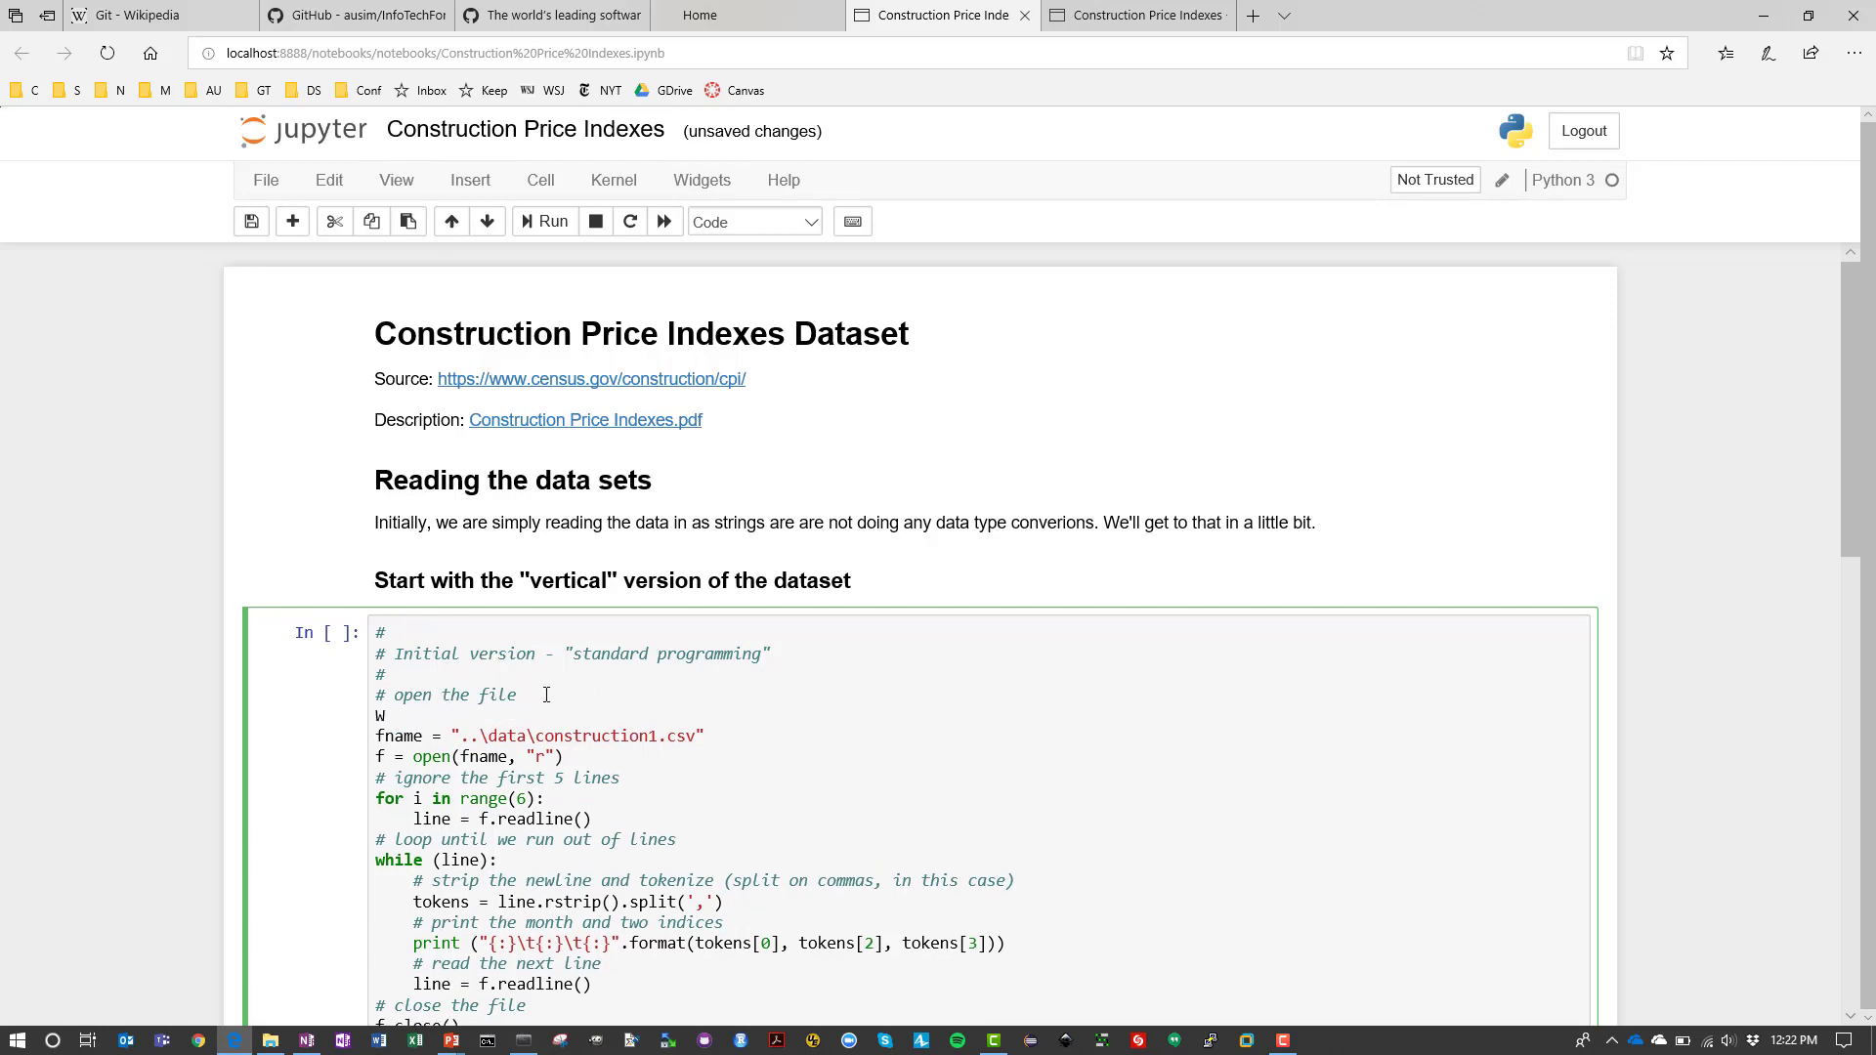
type(" new comment.")
left_click(250, 222)
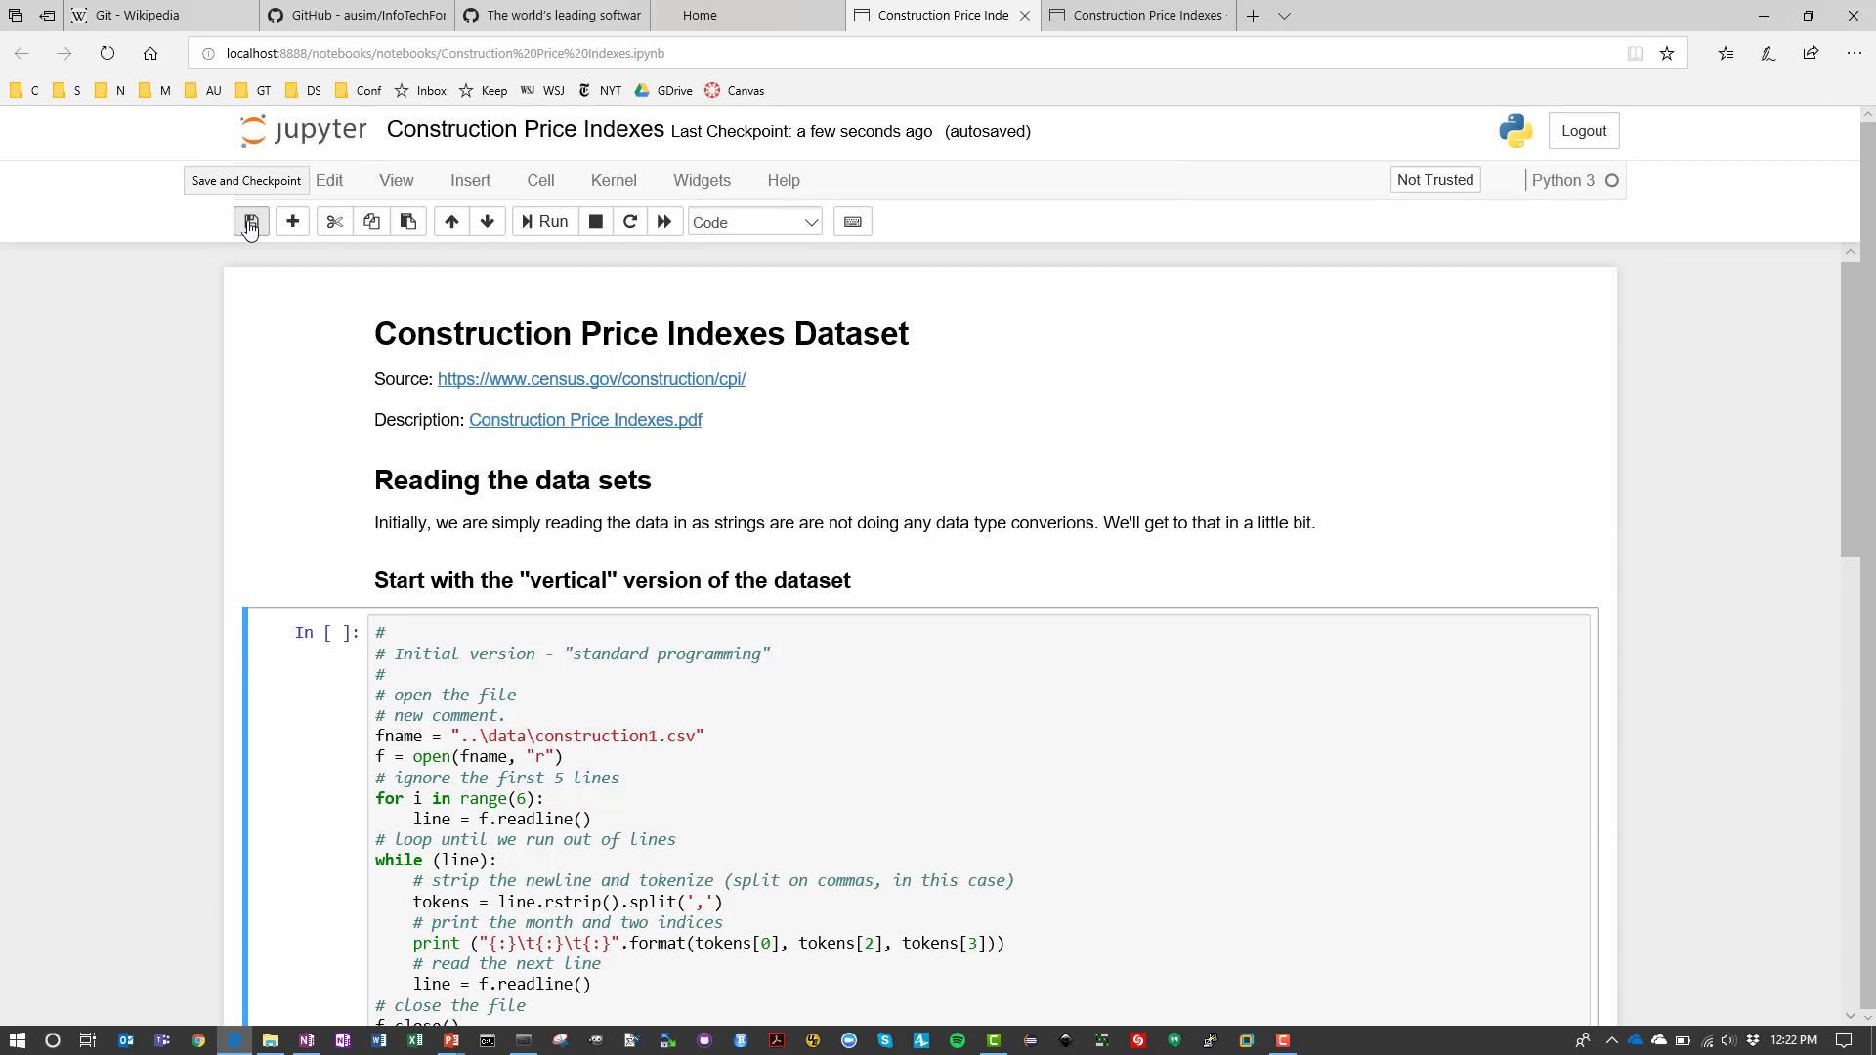
View the InfoTechForOps-master folder in File Explorer, and switch to the Using GitHub slide show in PowerPoint
left_click(272, 1042)
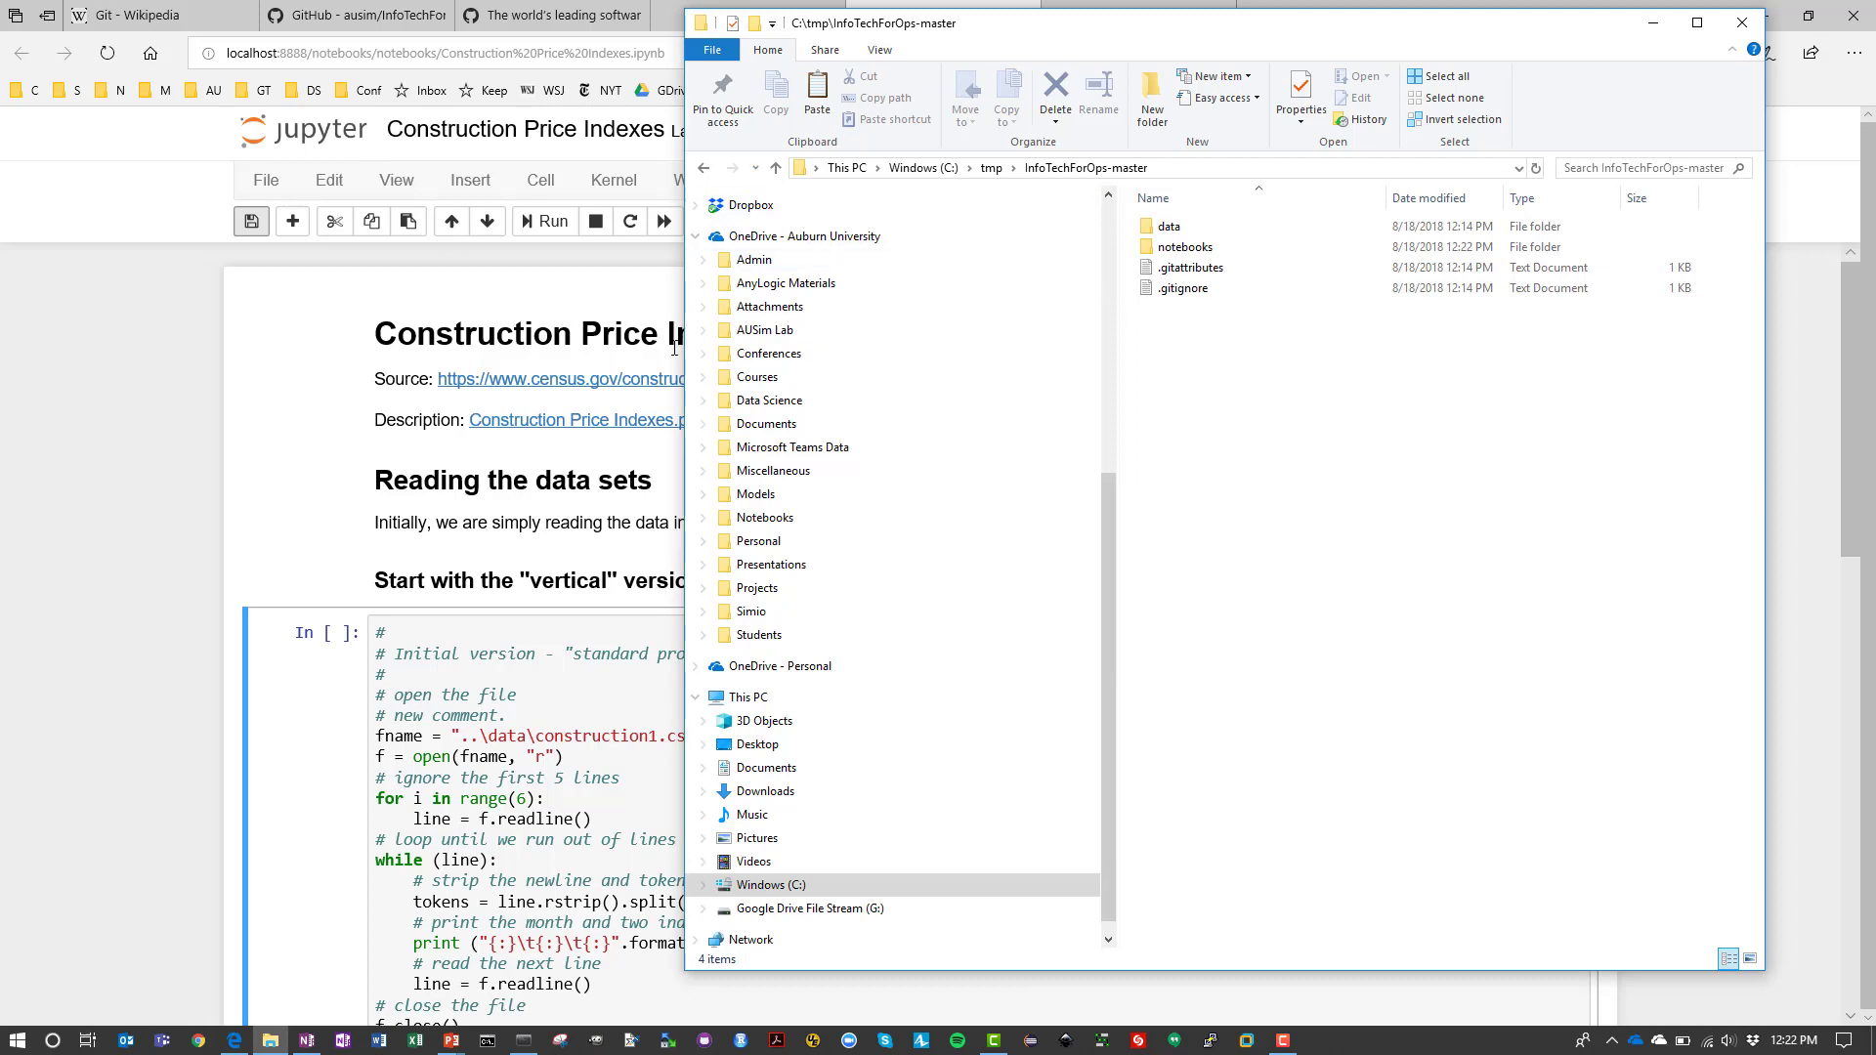
key("alt+Tab")
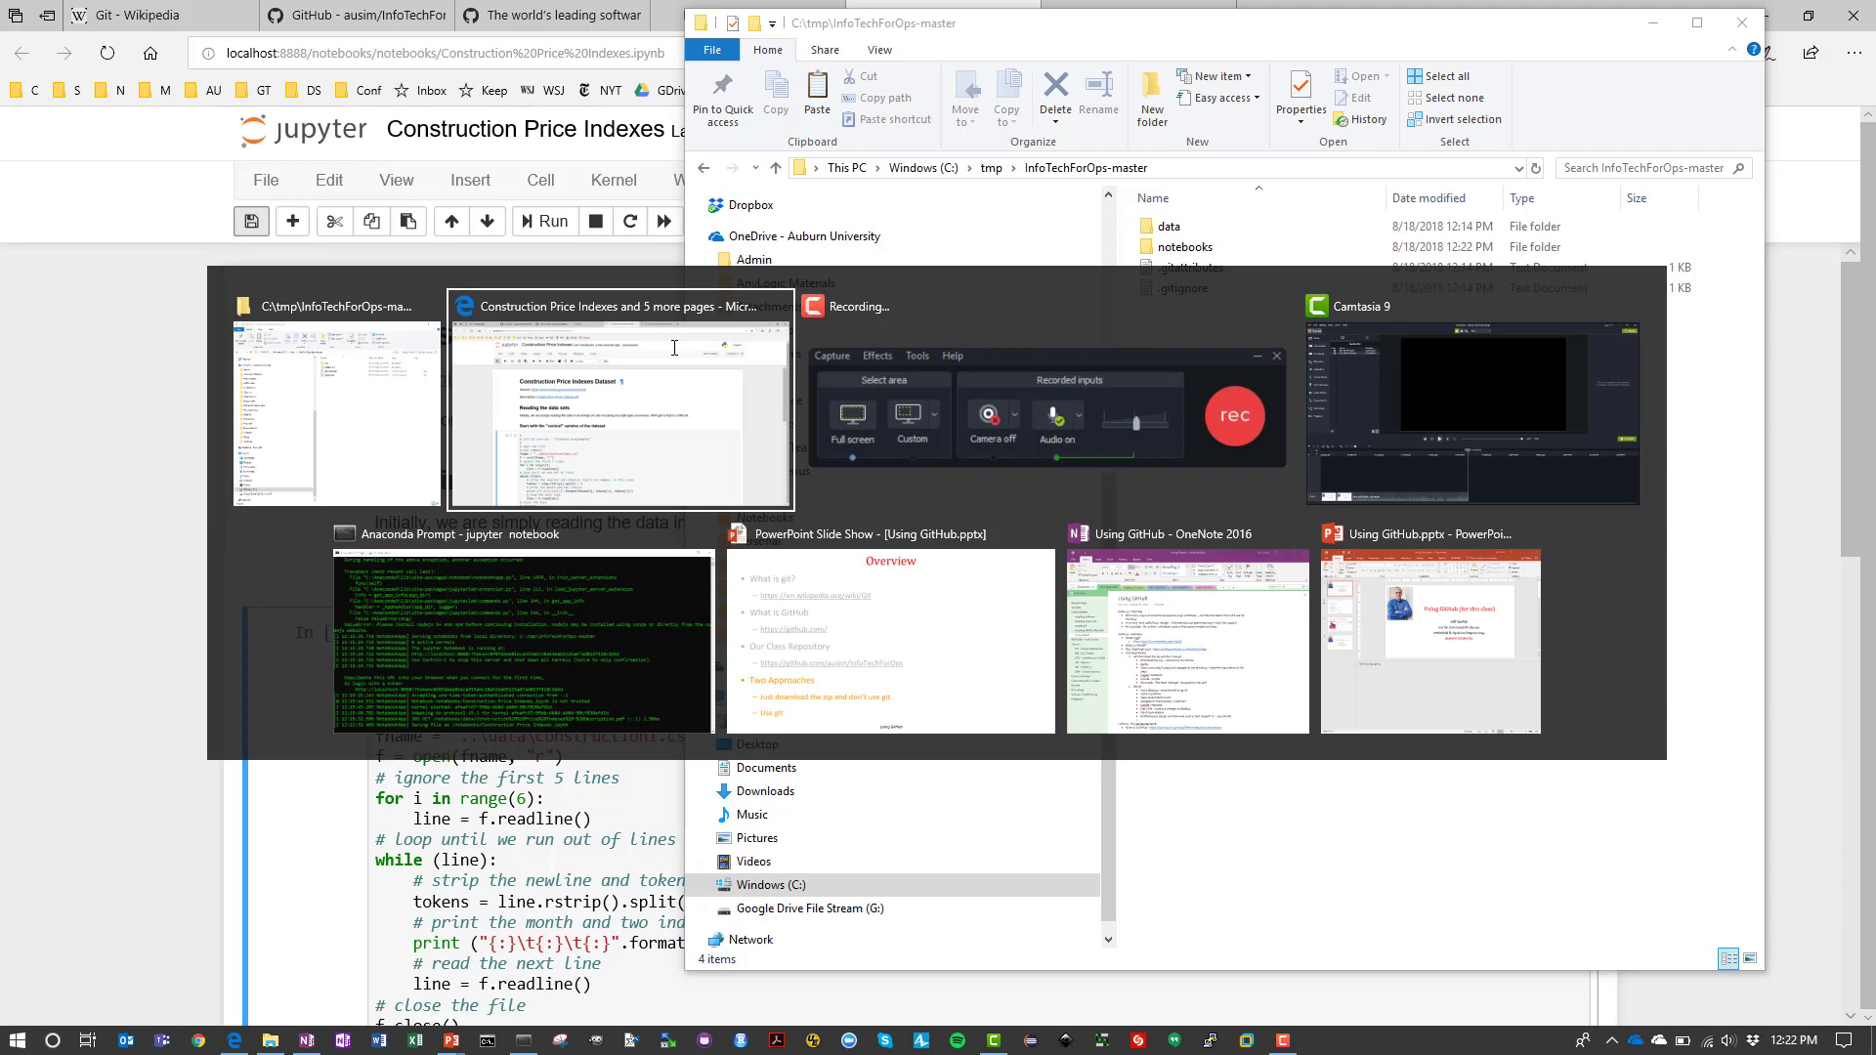
key("alt+Tab")
key("alt+Tab")
key("alt+Tab")
key("alt+Tab")
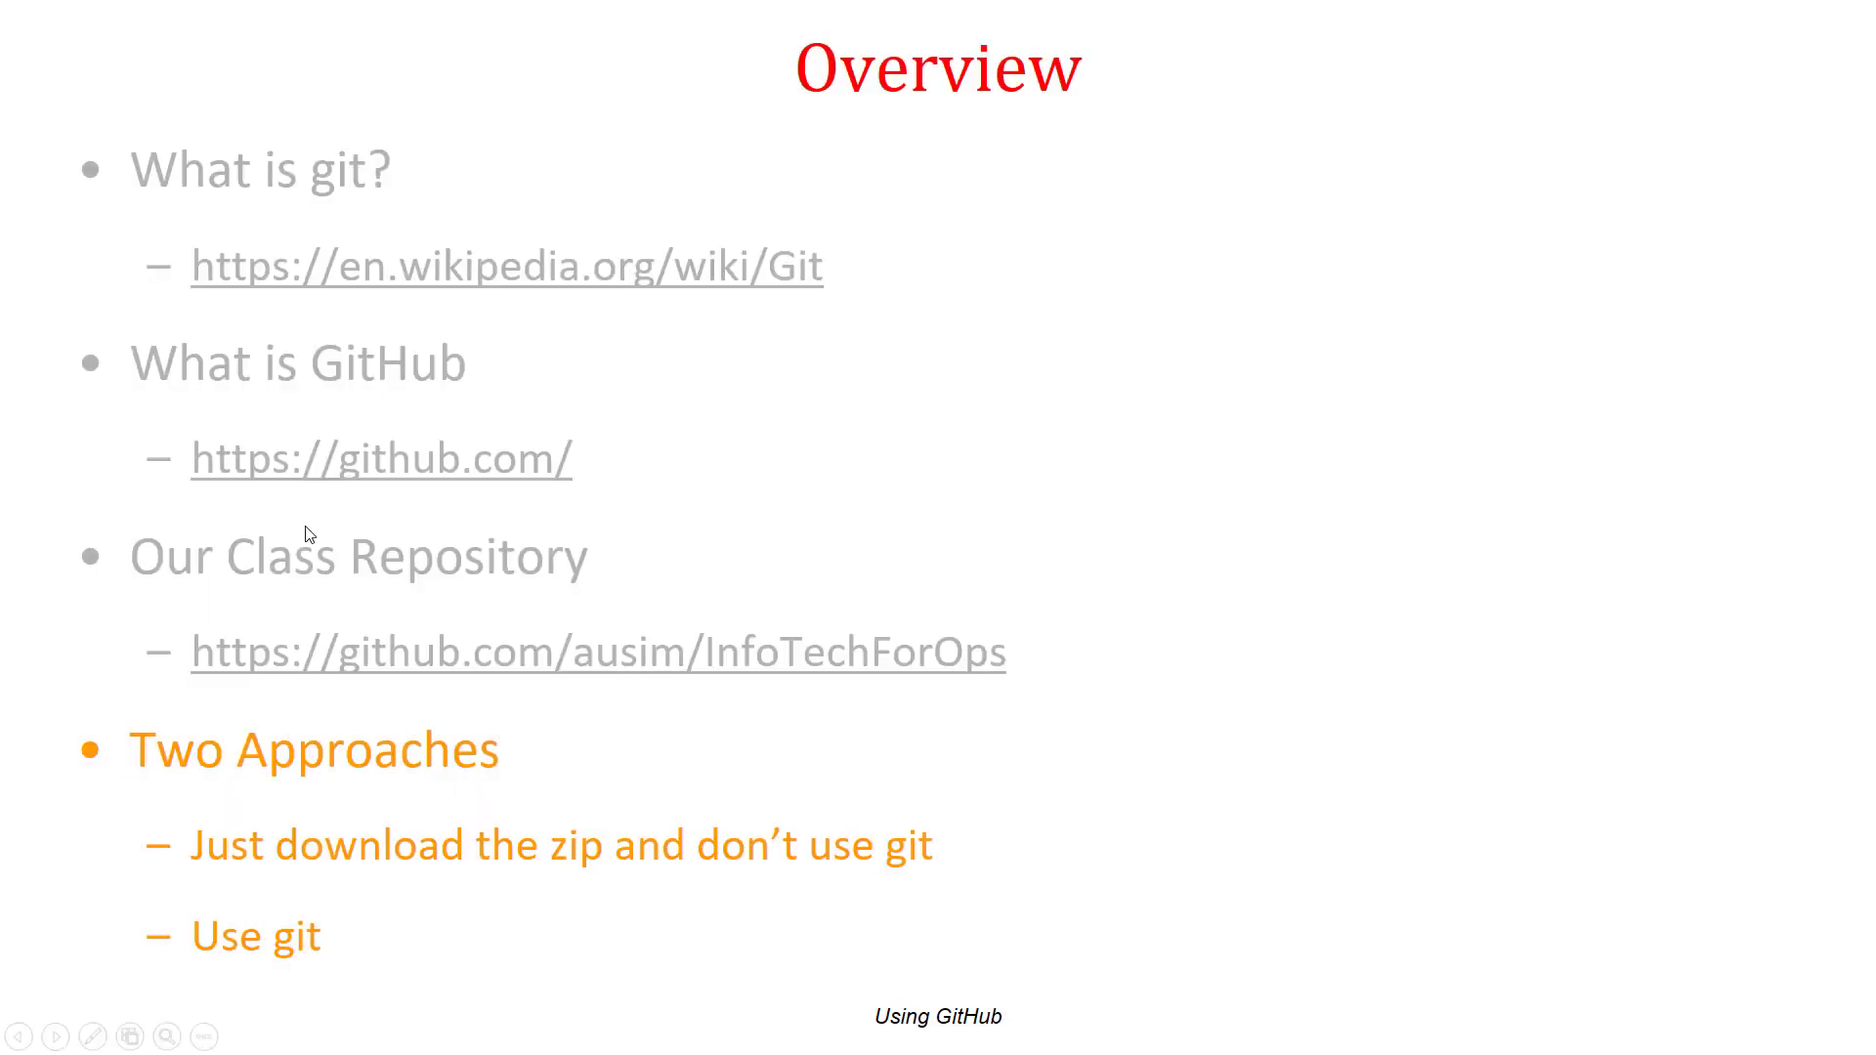
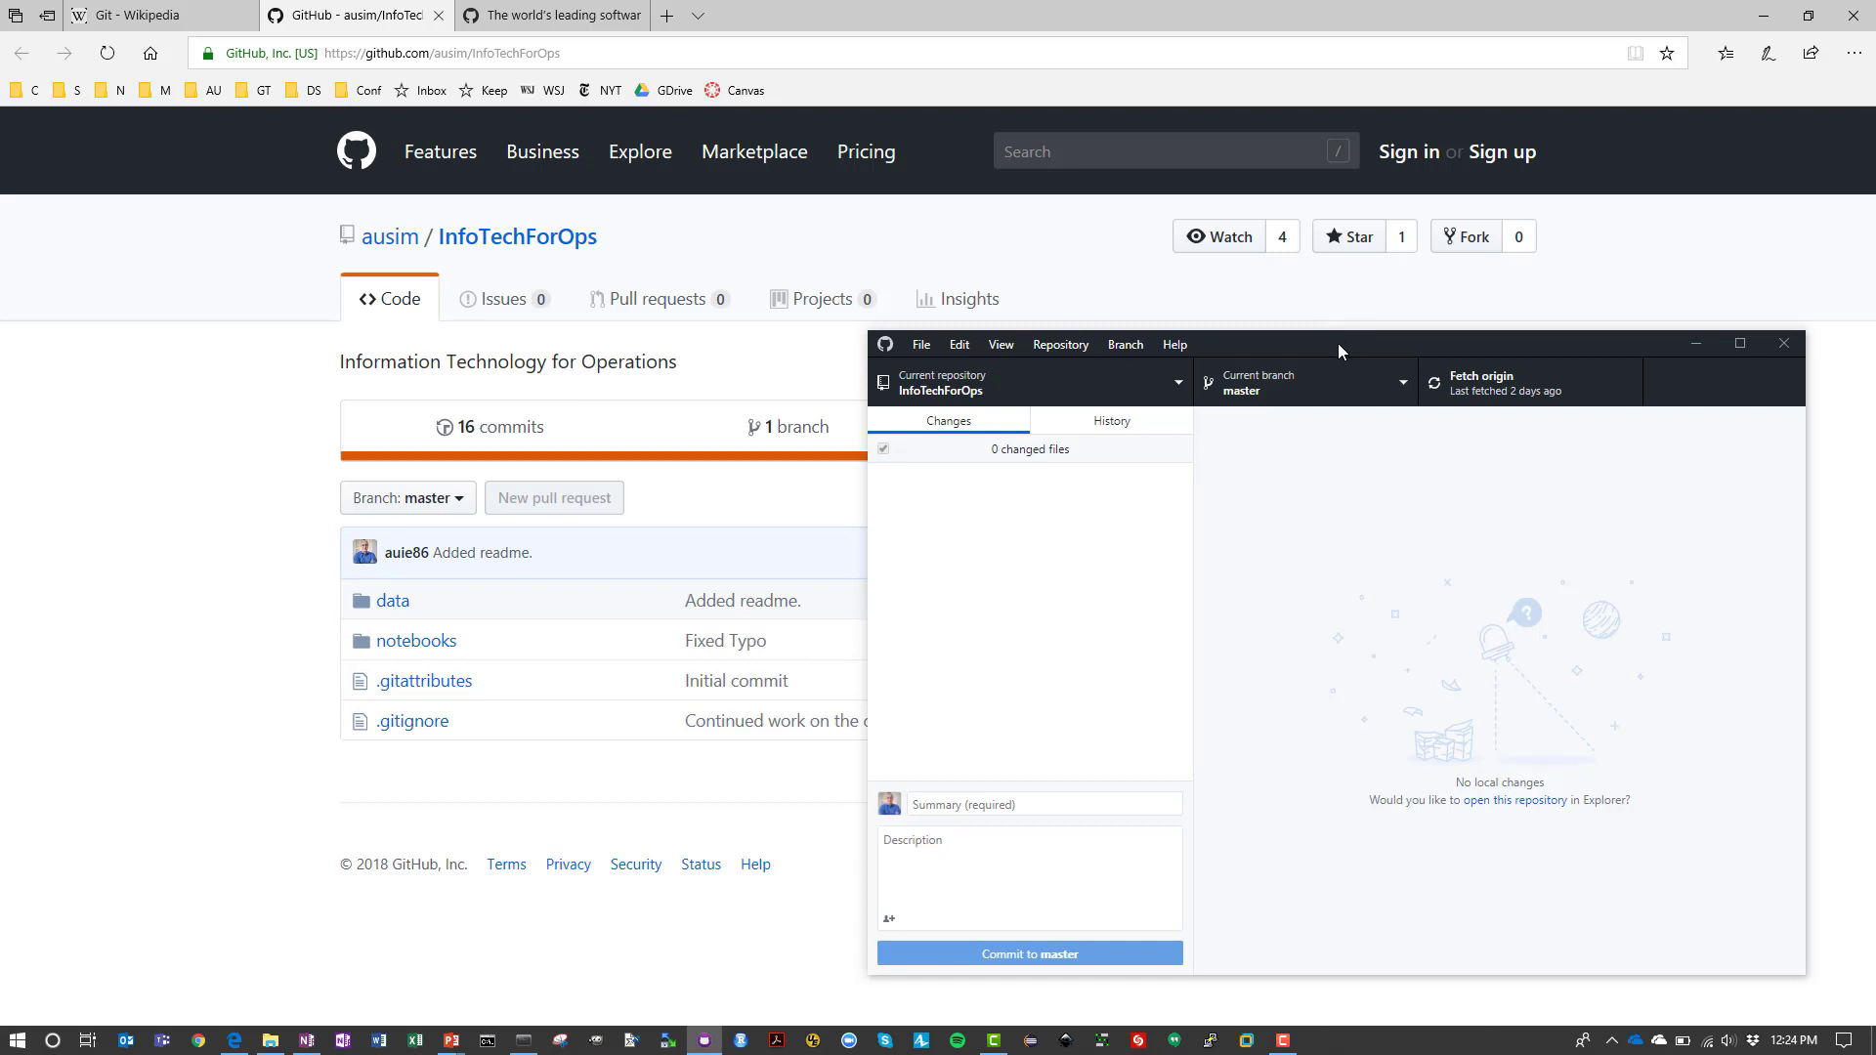
Move the GitHub Desktop window clear of the web page's download options and fetch origin for the InfoTechForOps repository
left_click_drag(1339, 343, 848, 295)
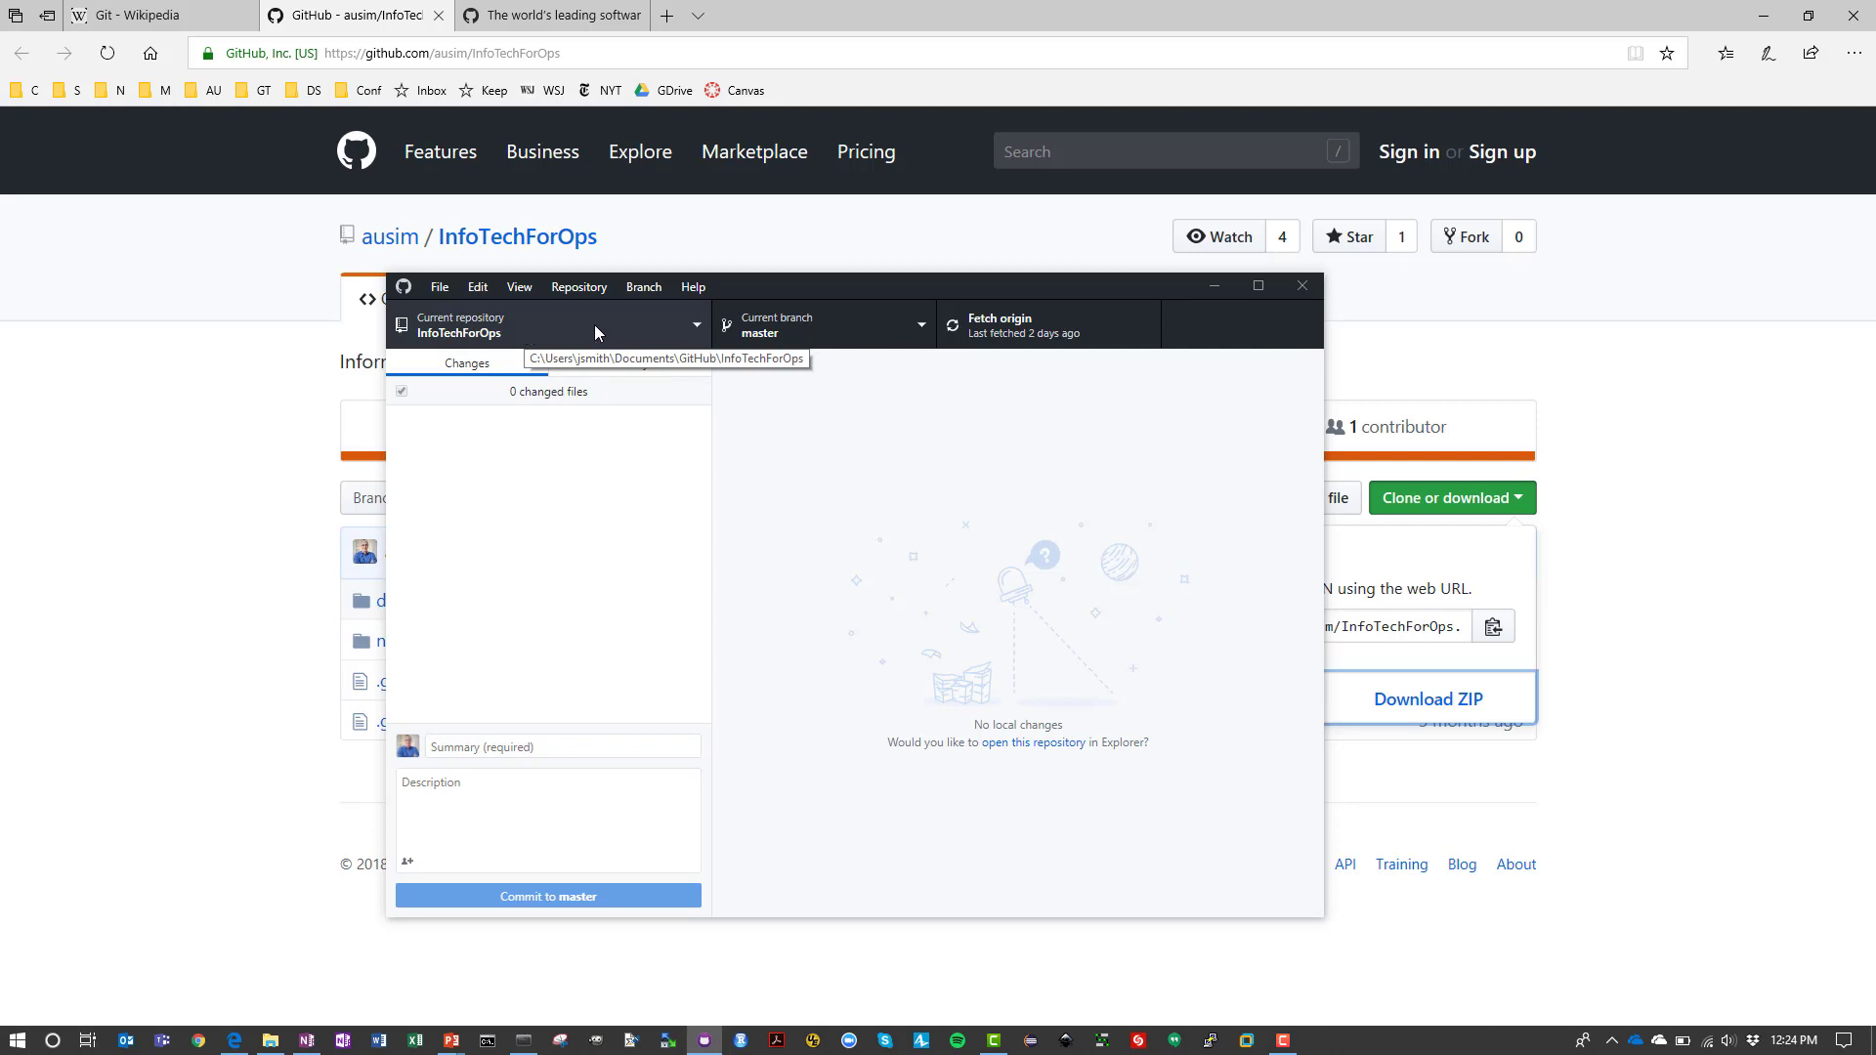
left_click(1030, 343)
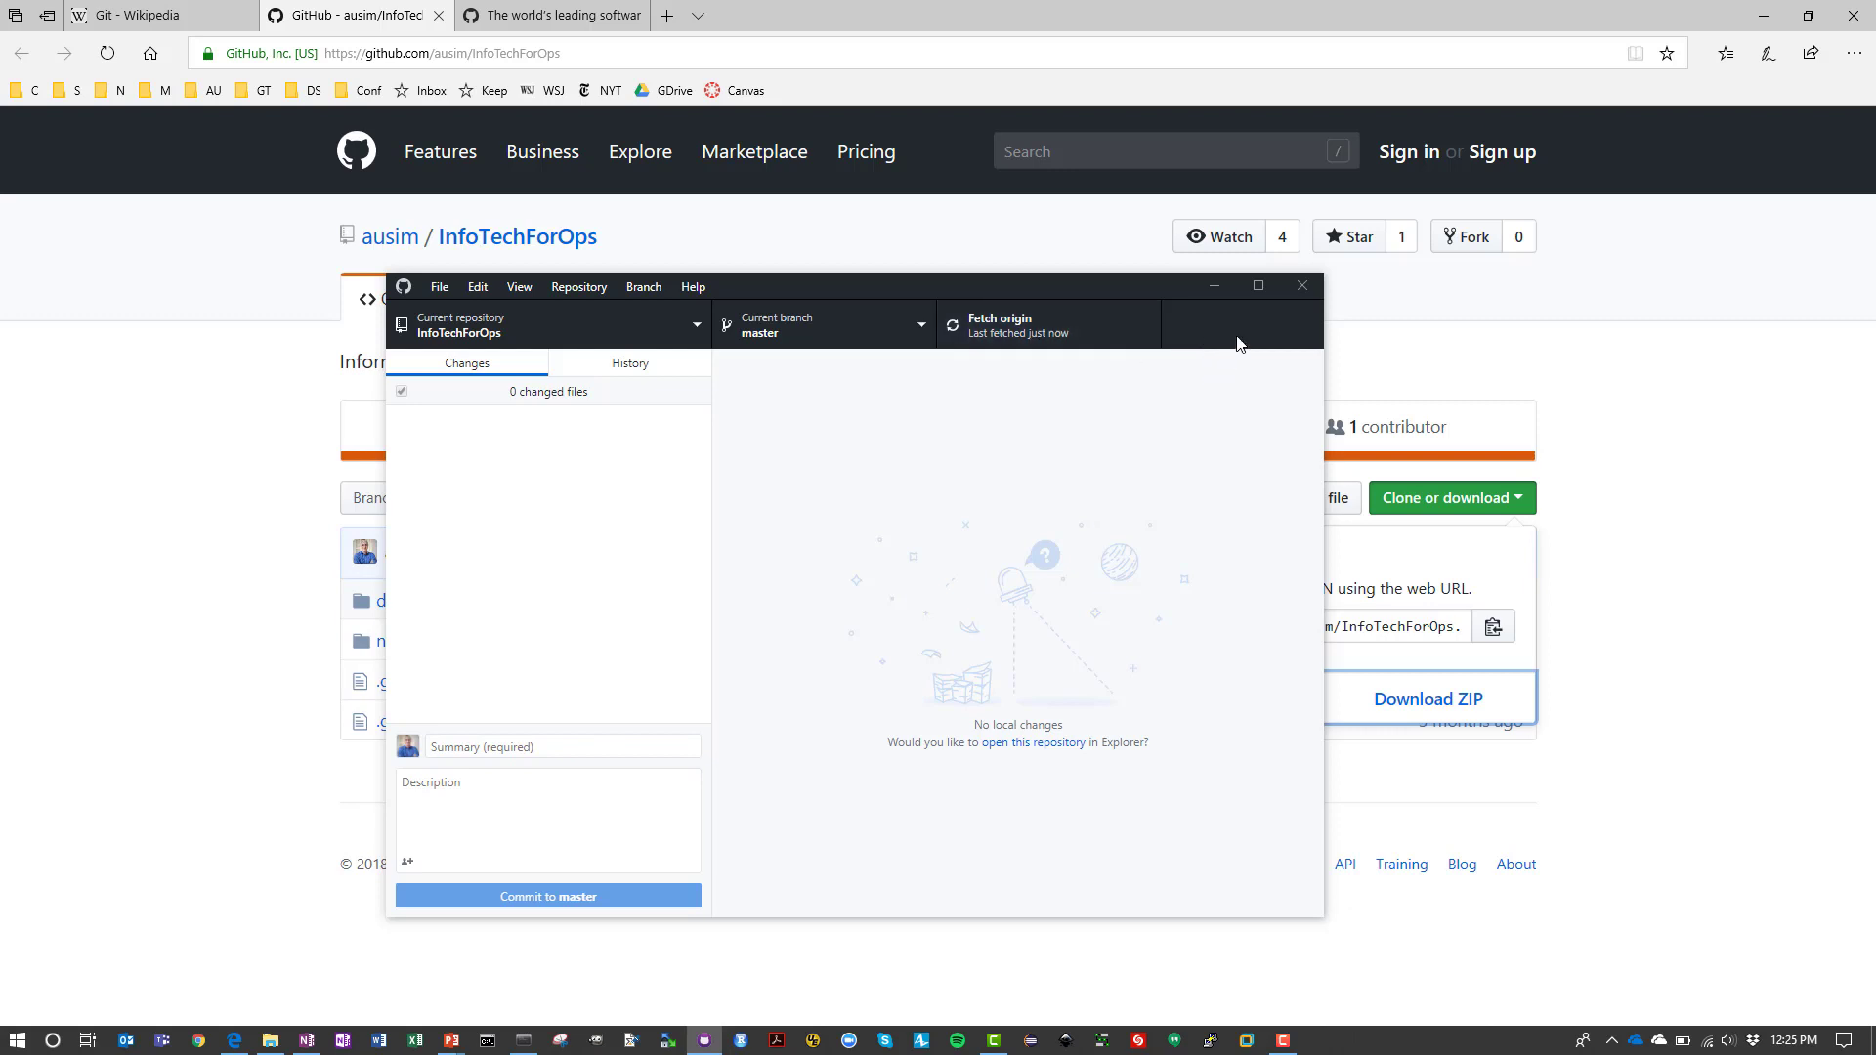
Switch to the PowerPoint slide show, advance to the Python Data Science Handbook slide and open its GitHub repository link
key("alt+Tab")
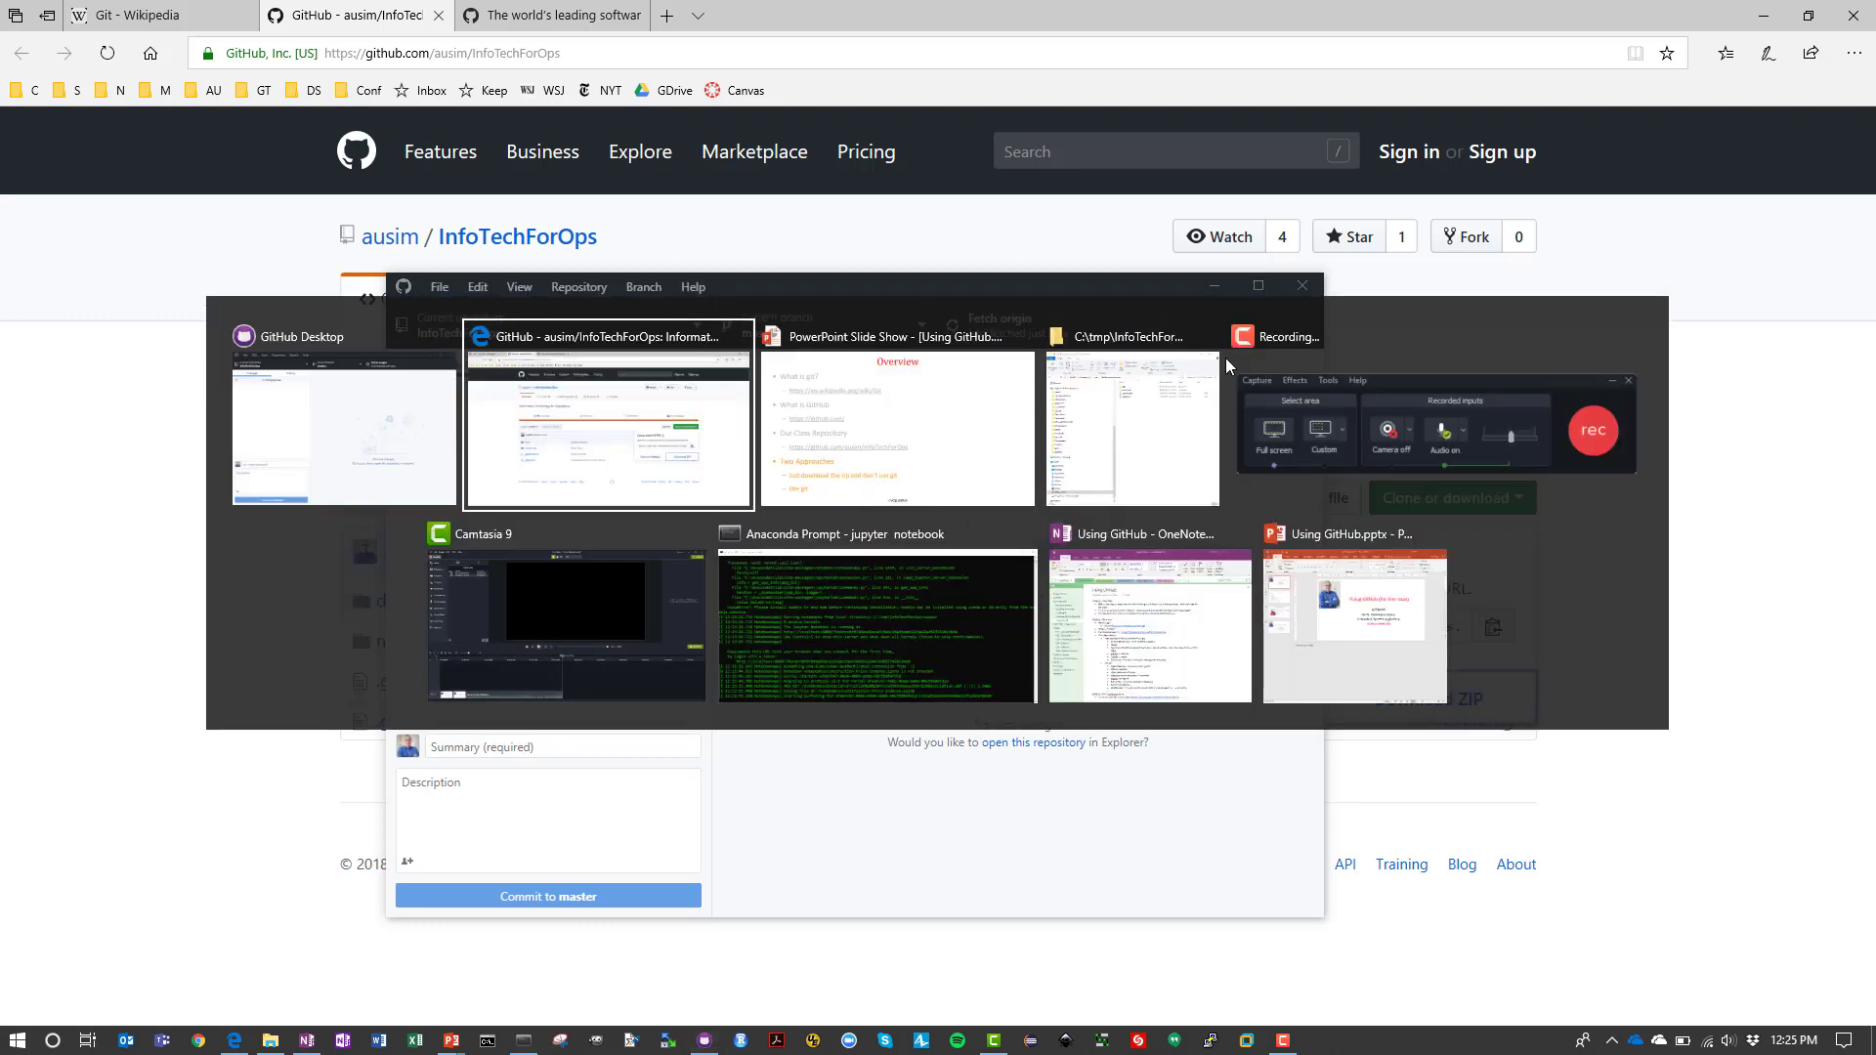
key("alt+Tab")
key("Tab")
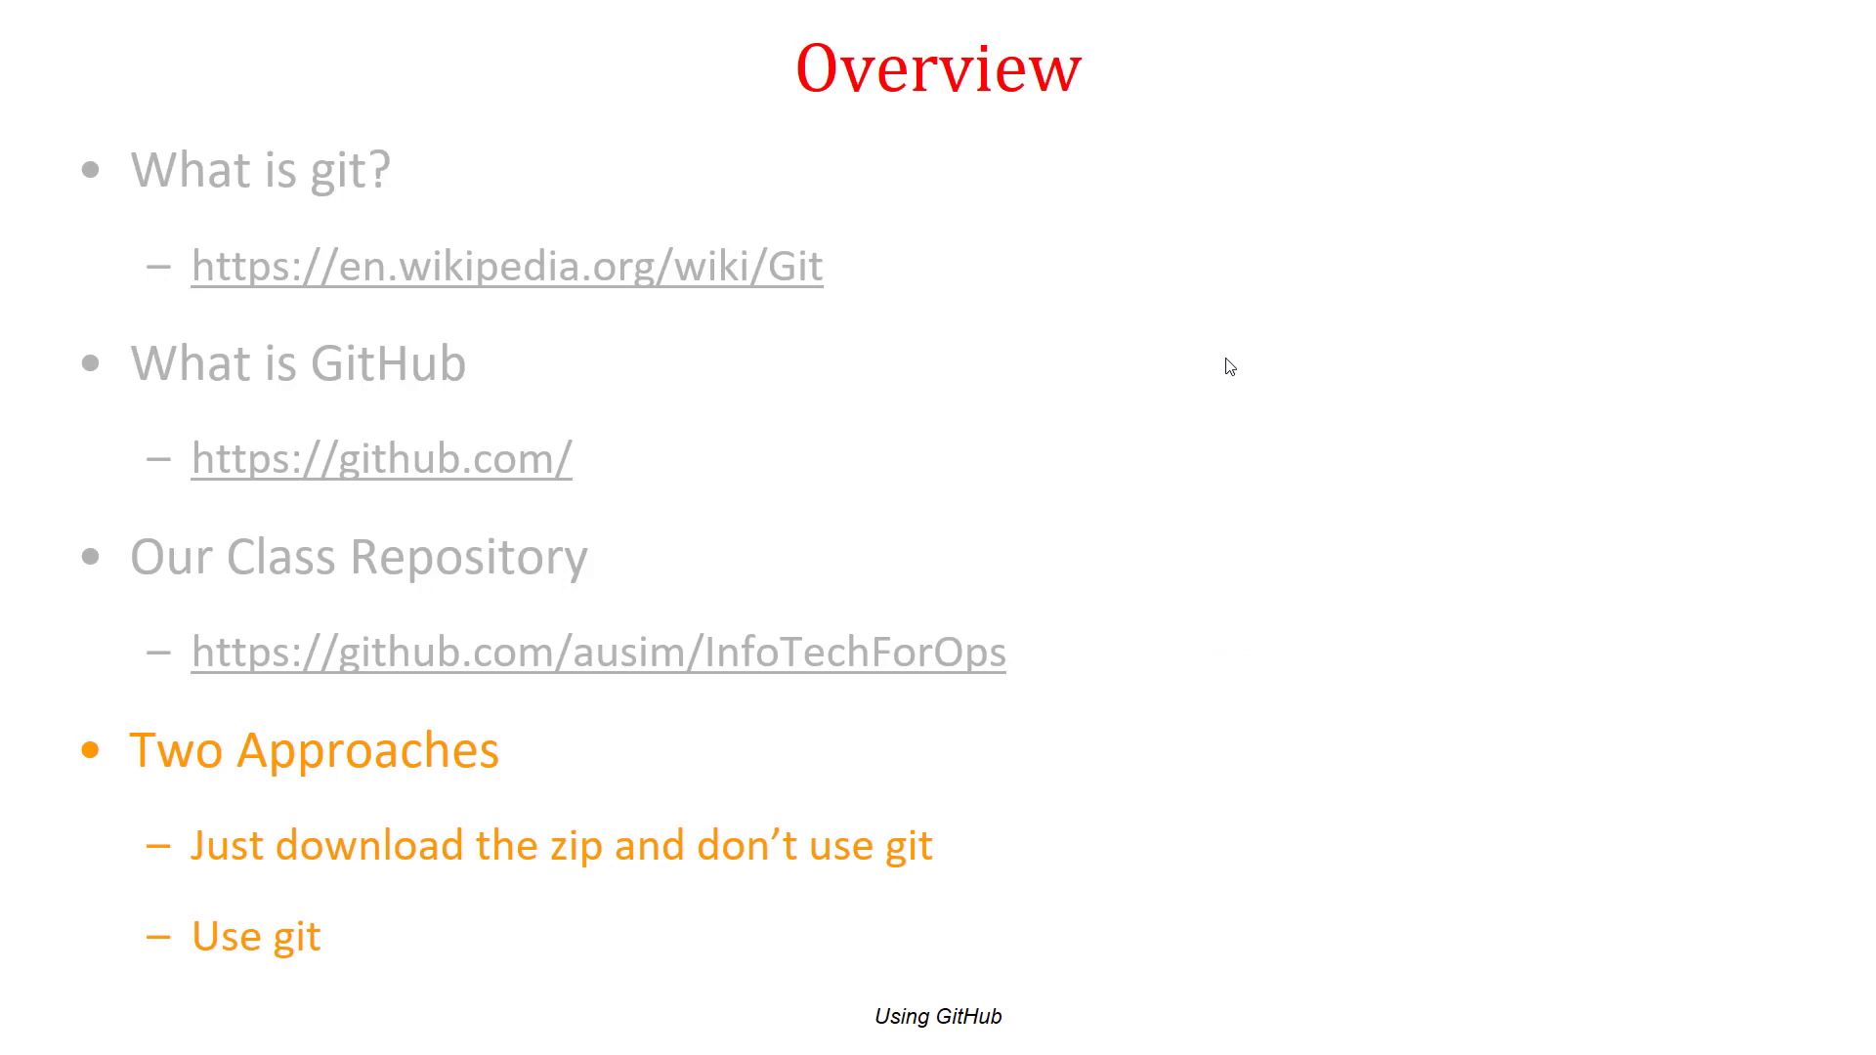
key("Right")
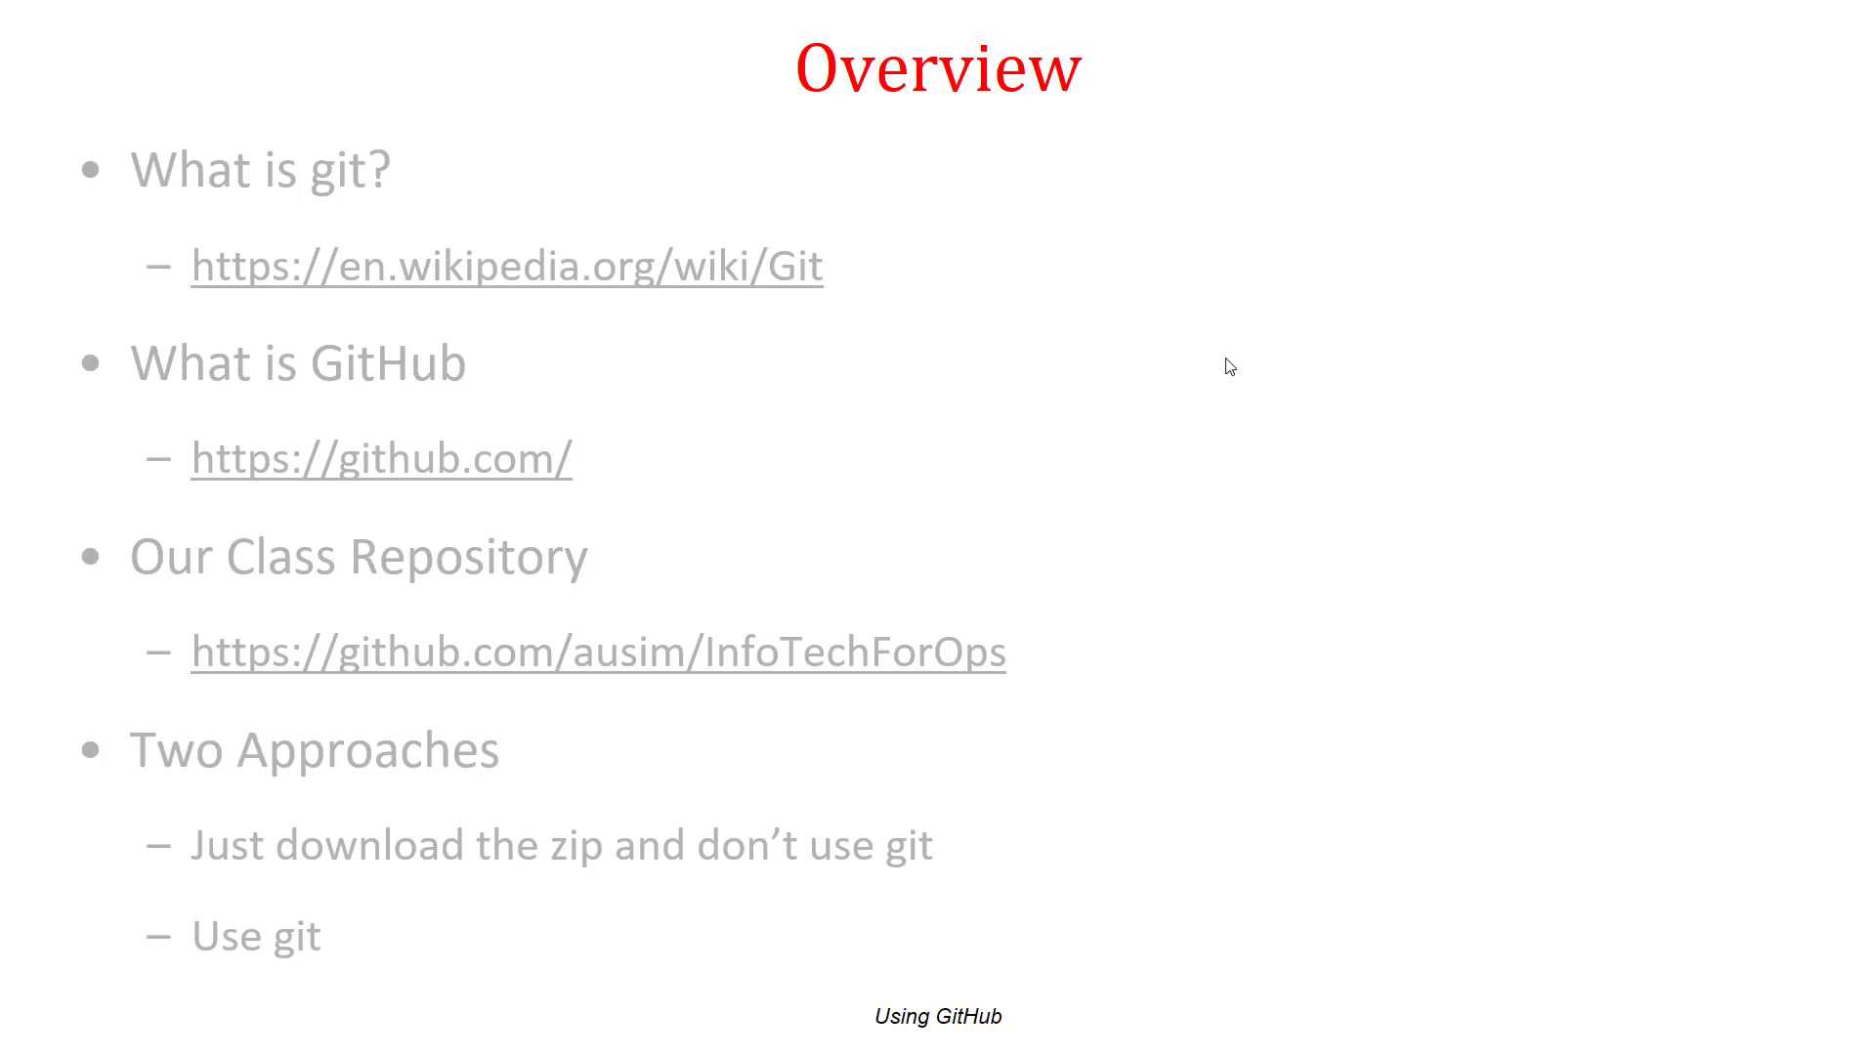
key("Right")
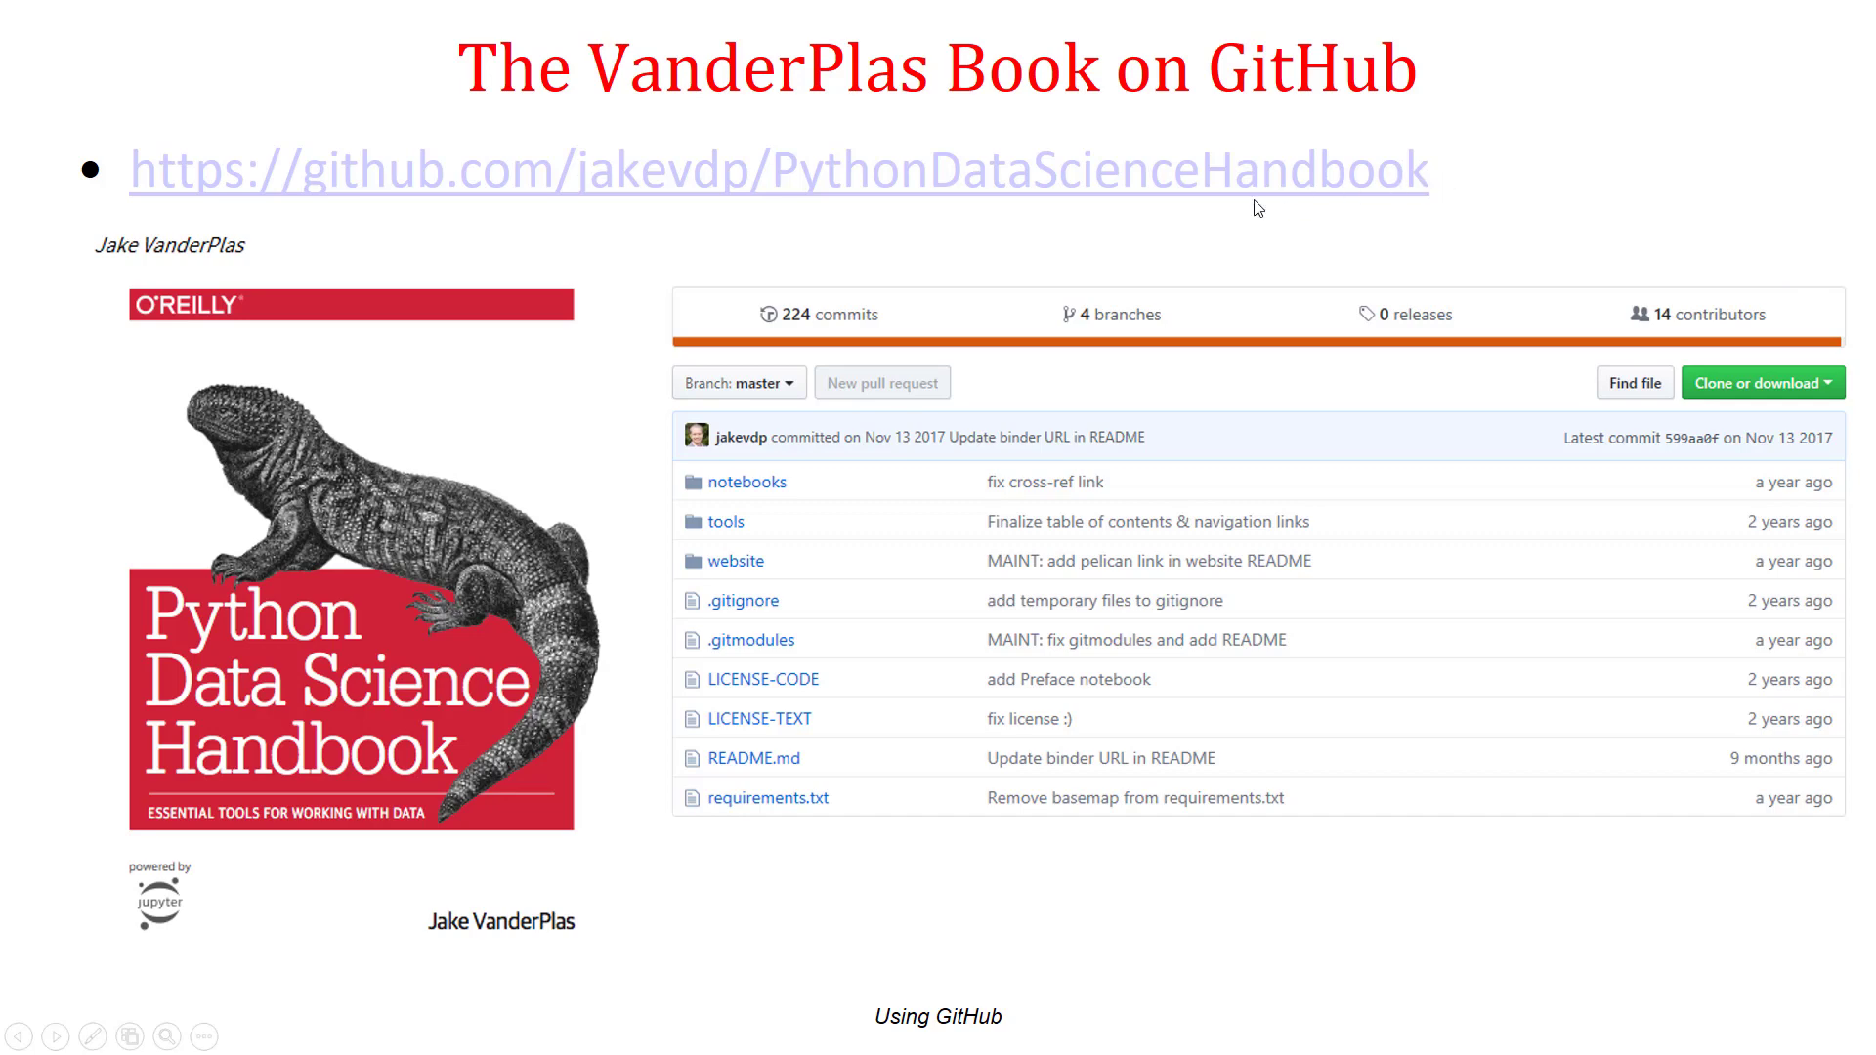
left_click(1123, 205)
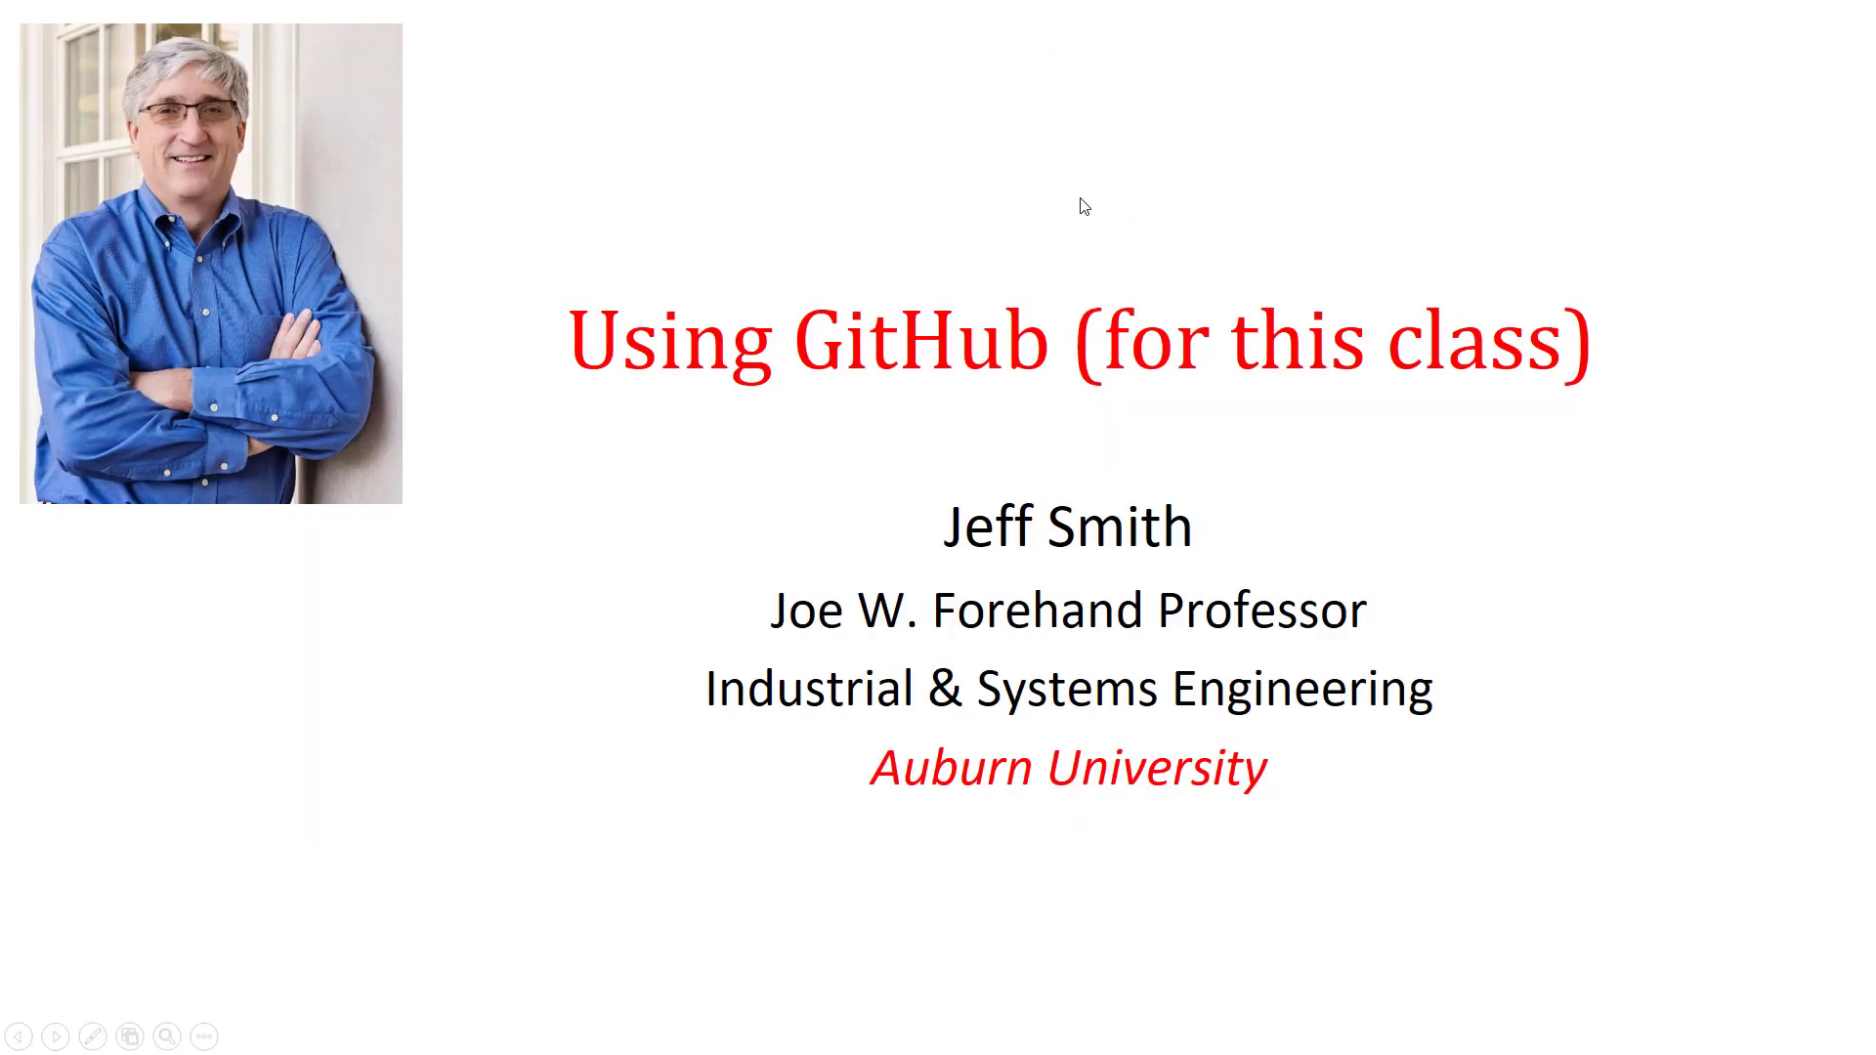
left_click(1084, 205)
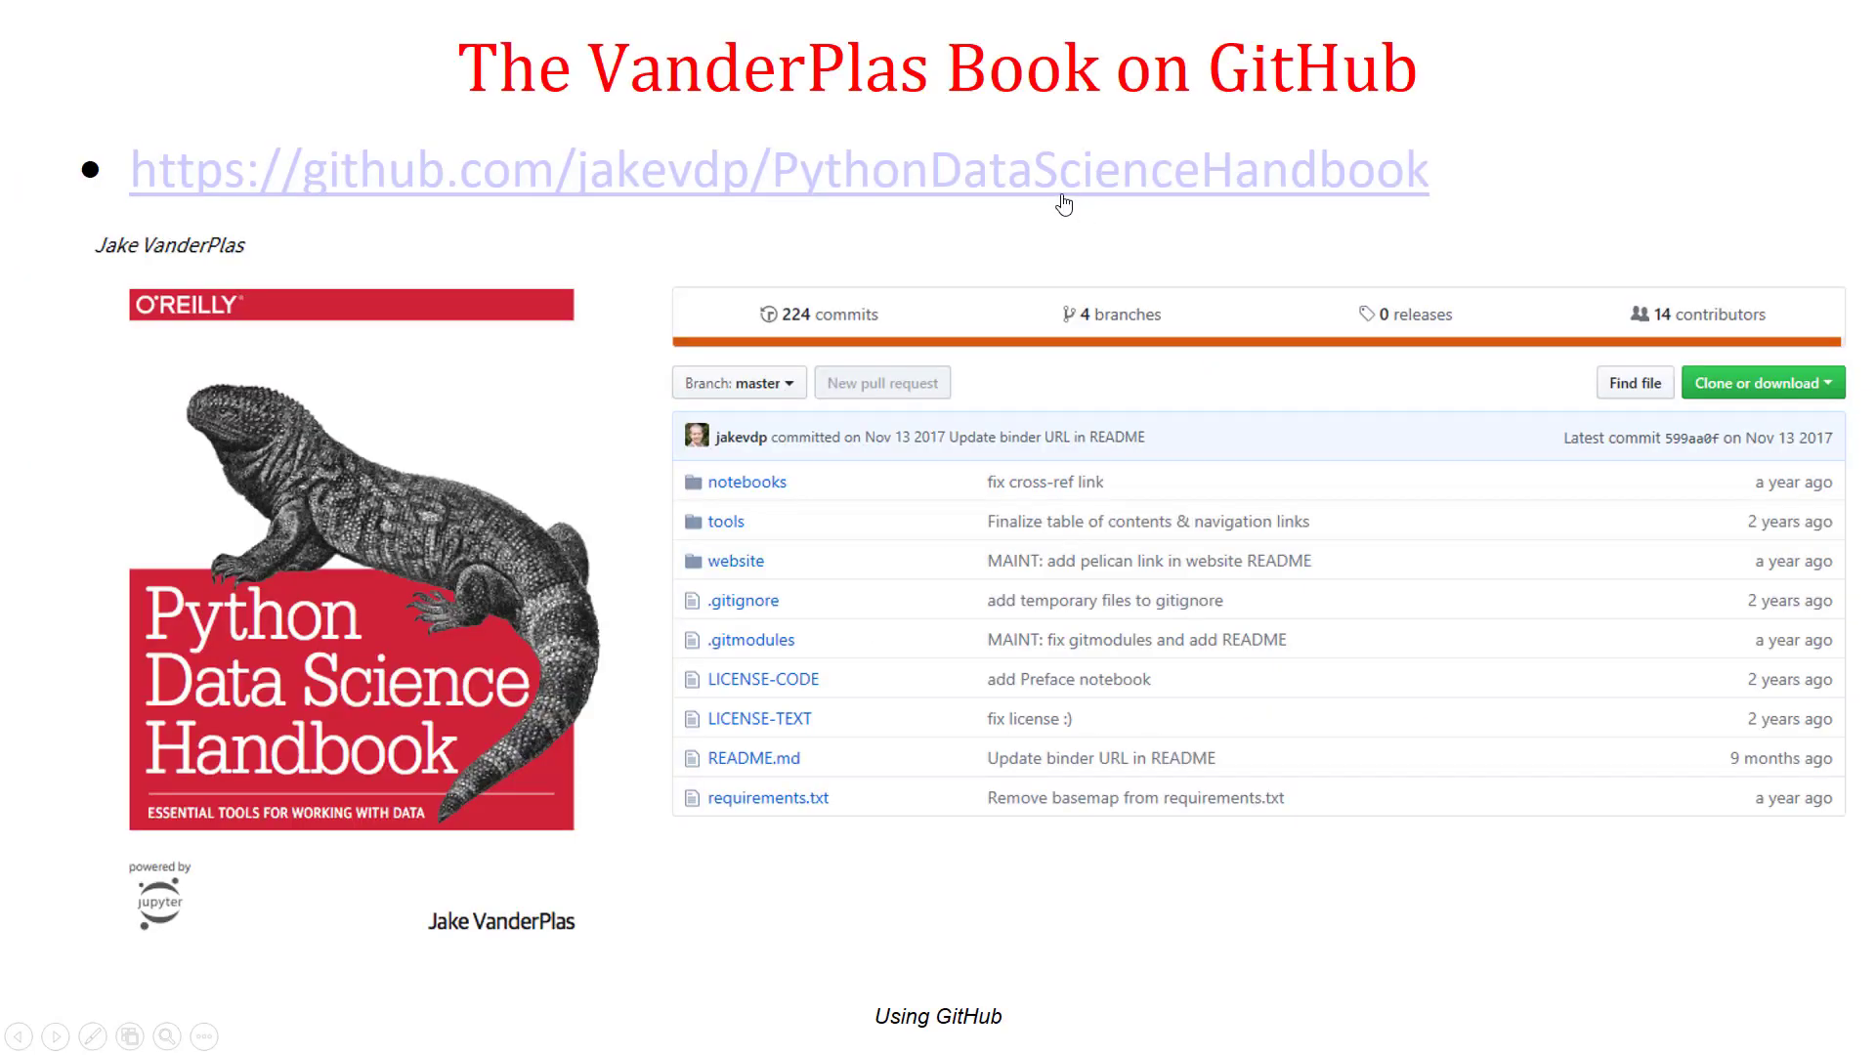
left_click(1064, 203)
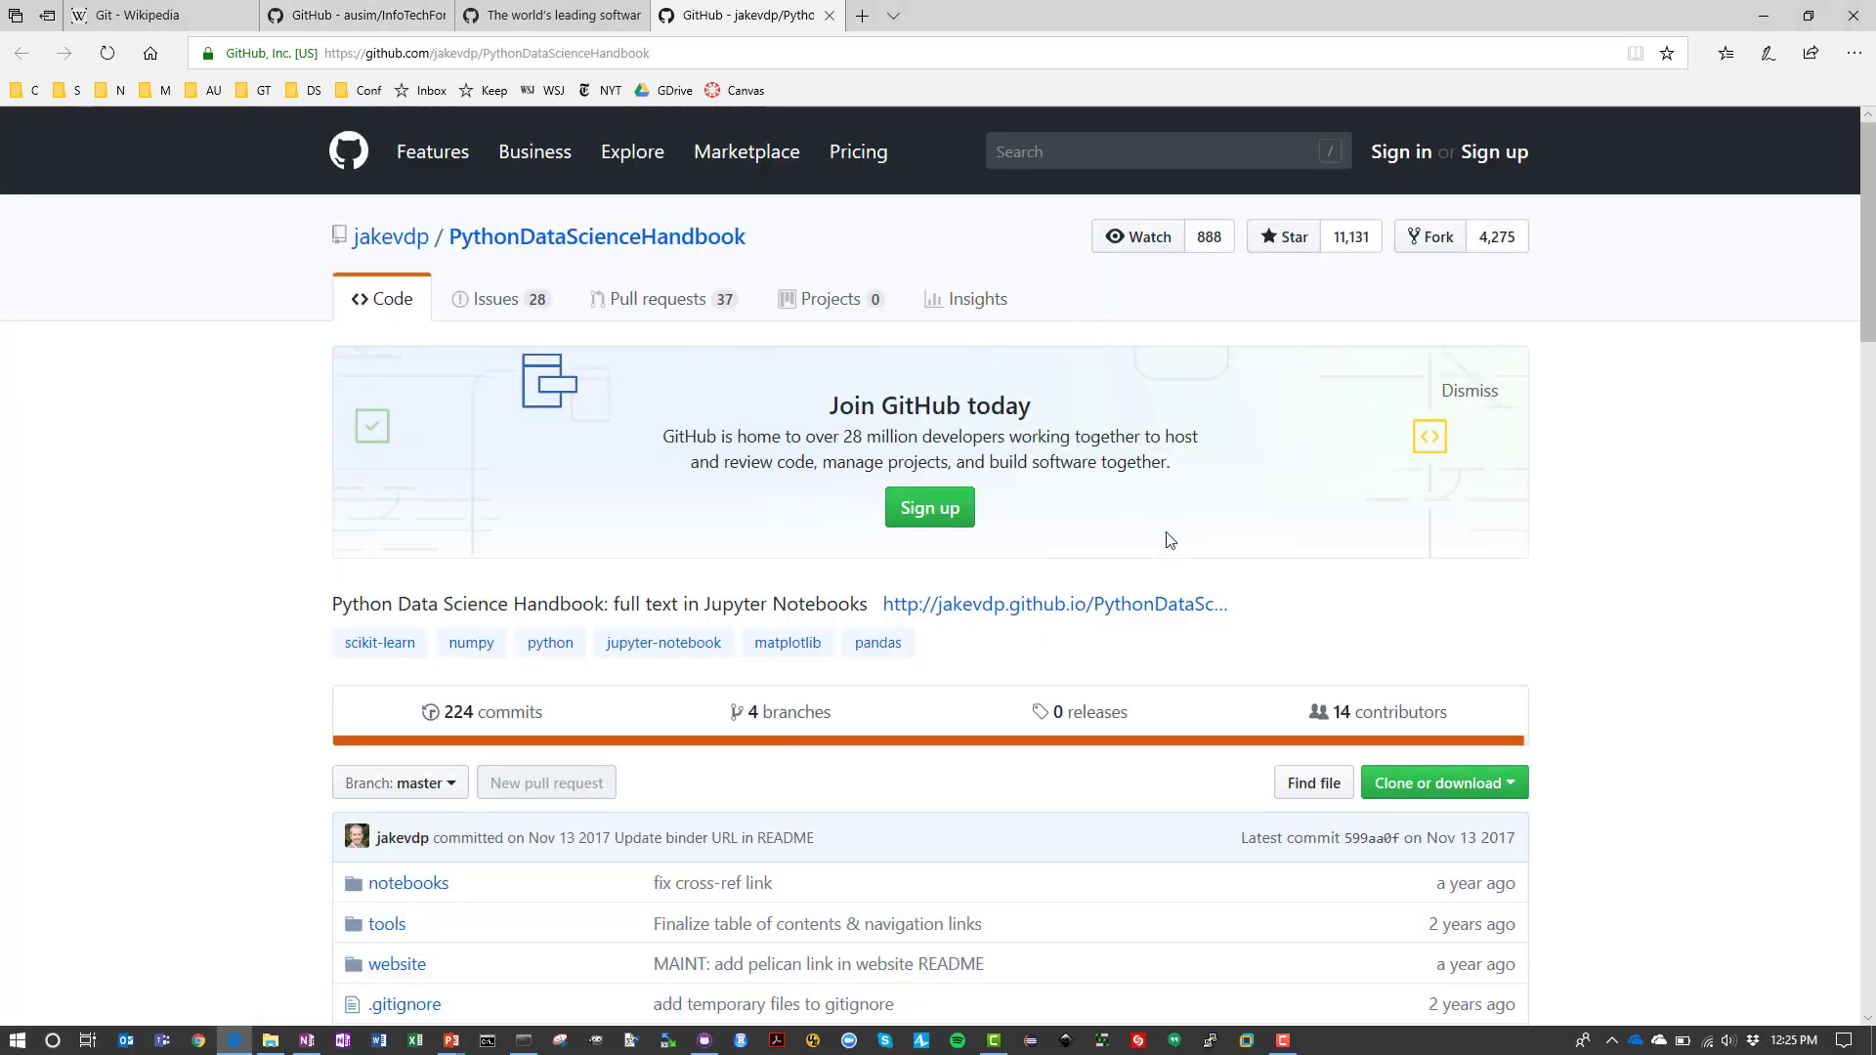
Download the PythonDataScienceHandbook repository as a ZIP and open the archive directly
scroll(1635, 546, "down", 1)
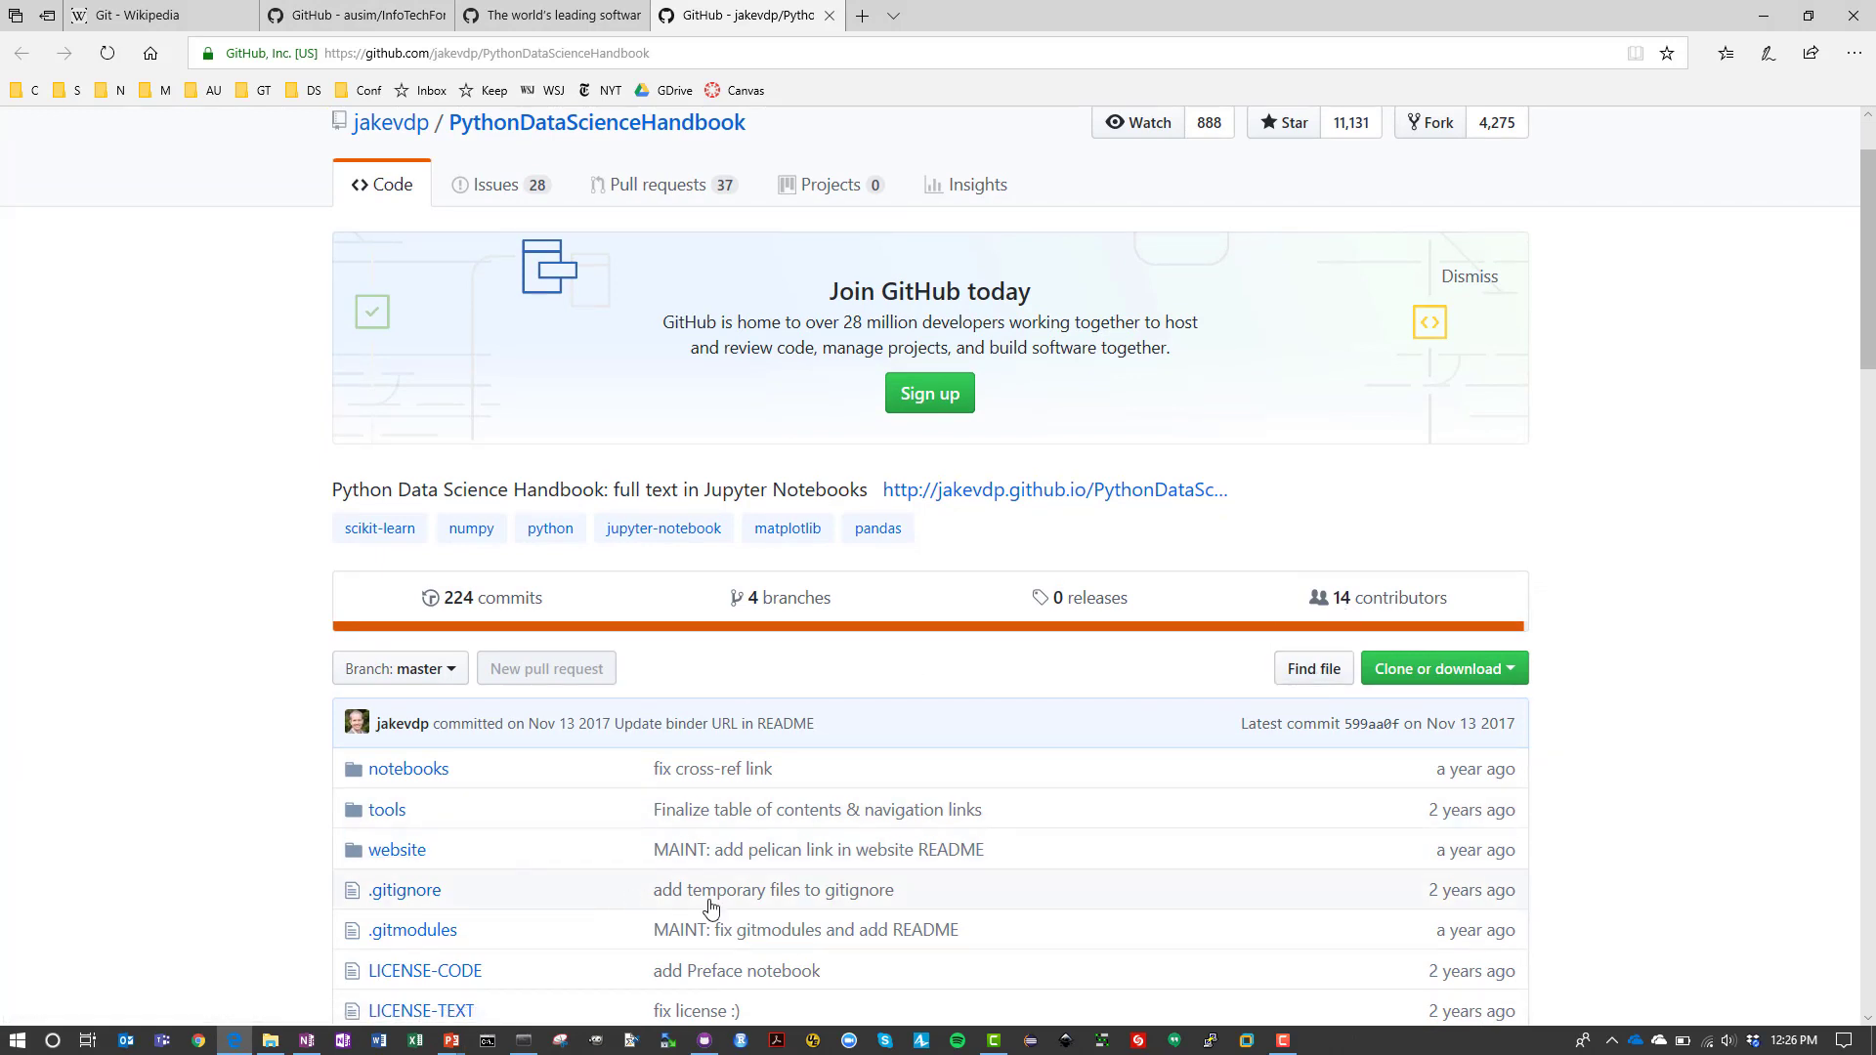
left_click(1508, 684)
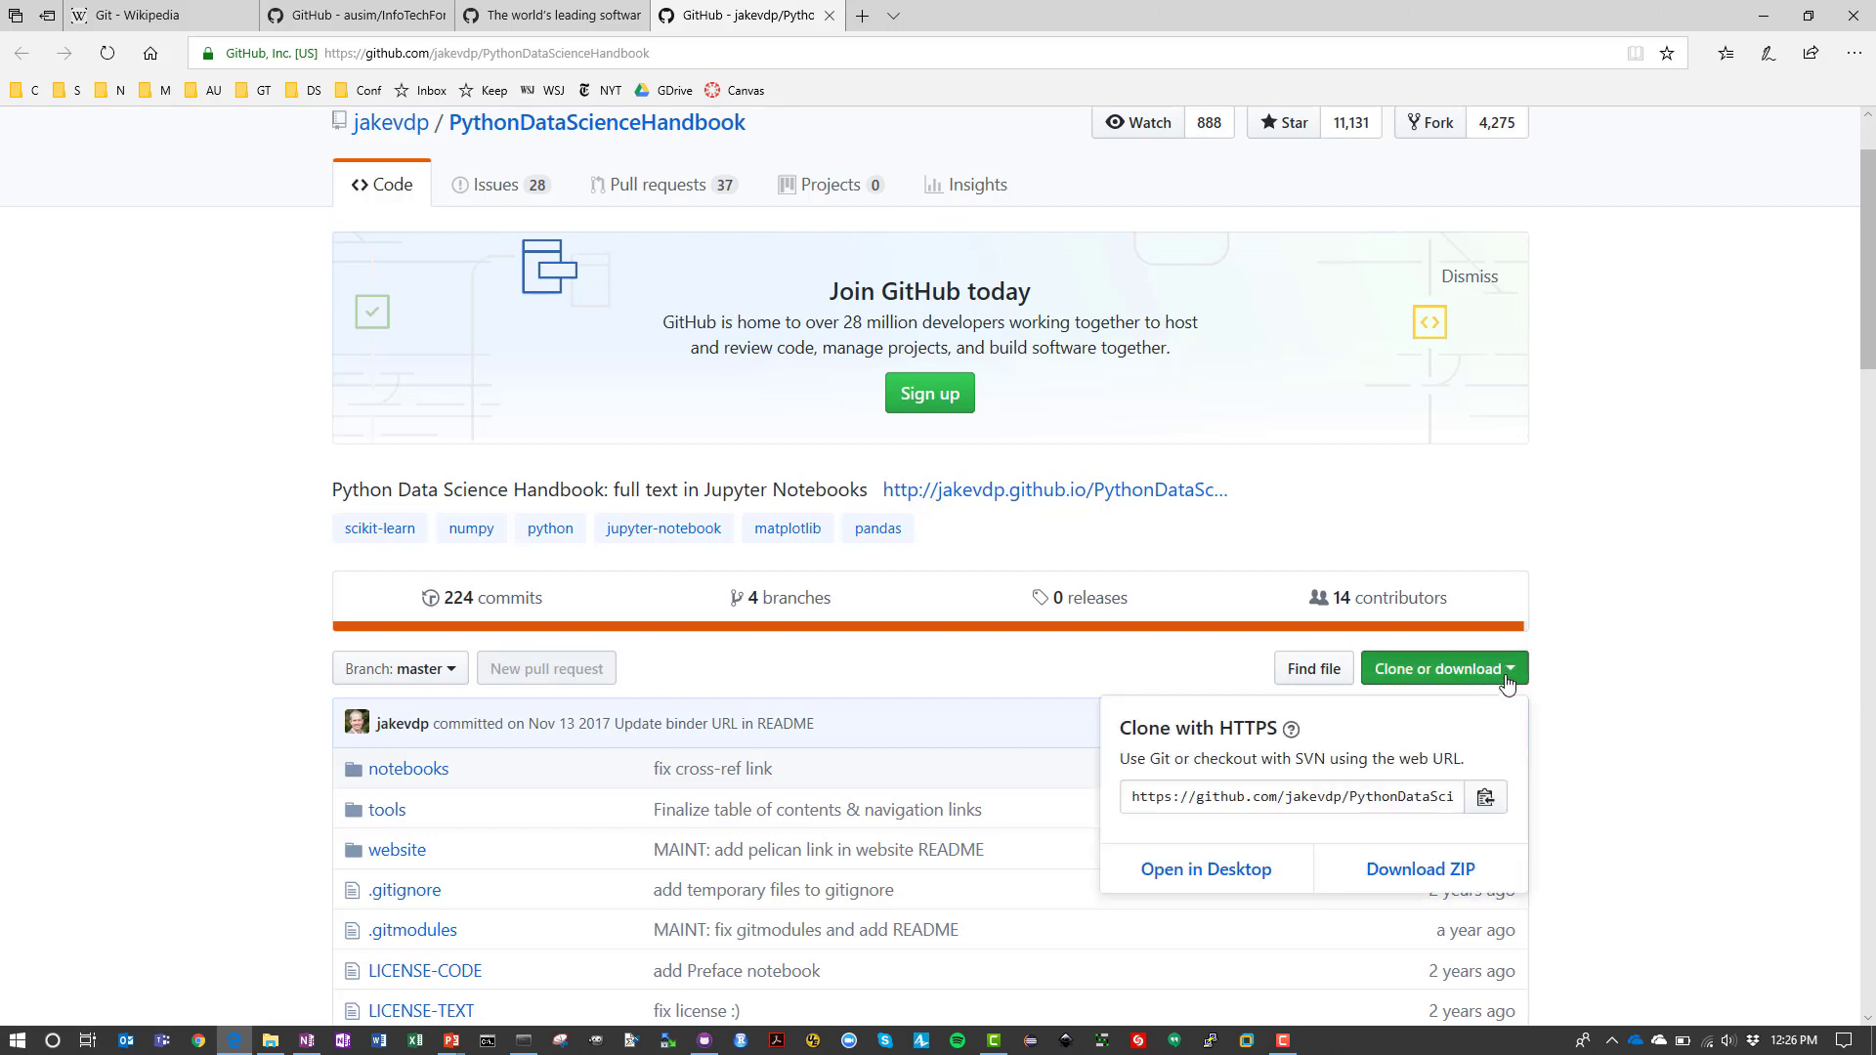
left_click(1427, 870)
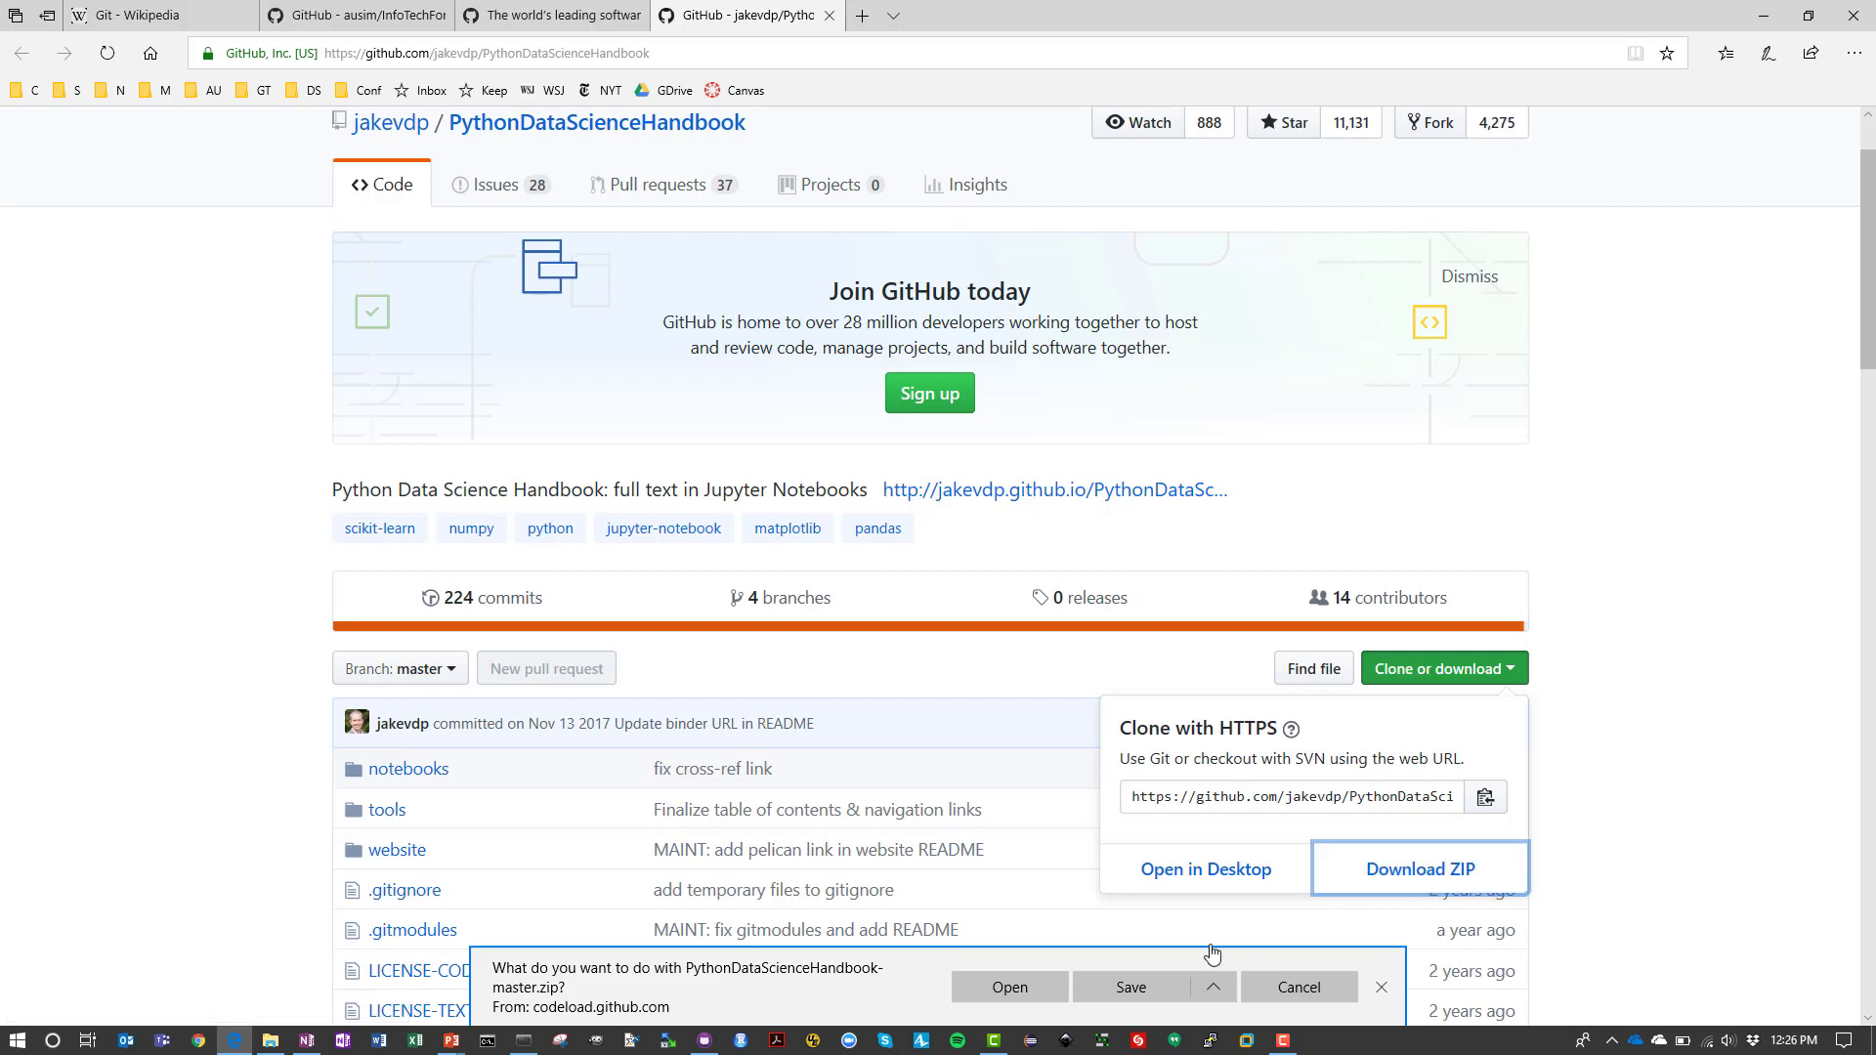
left_click(1034, 989)
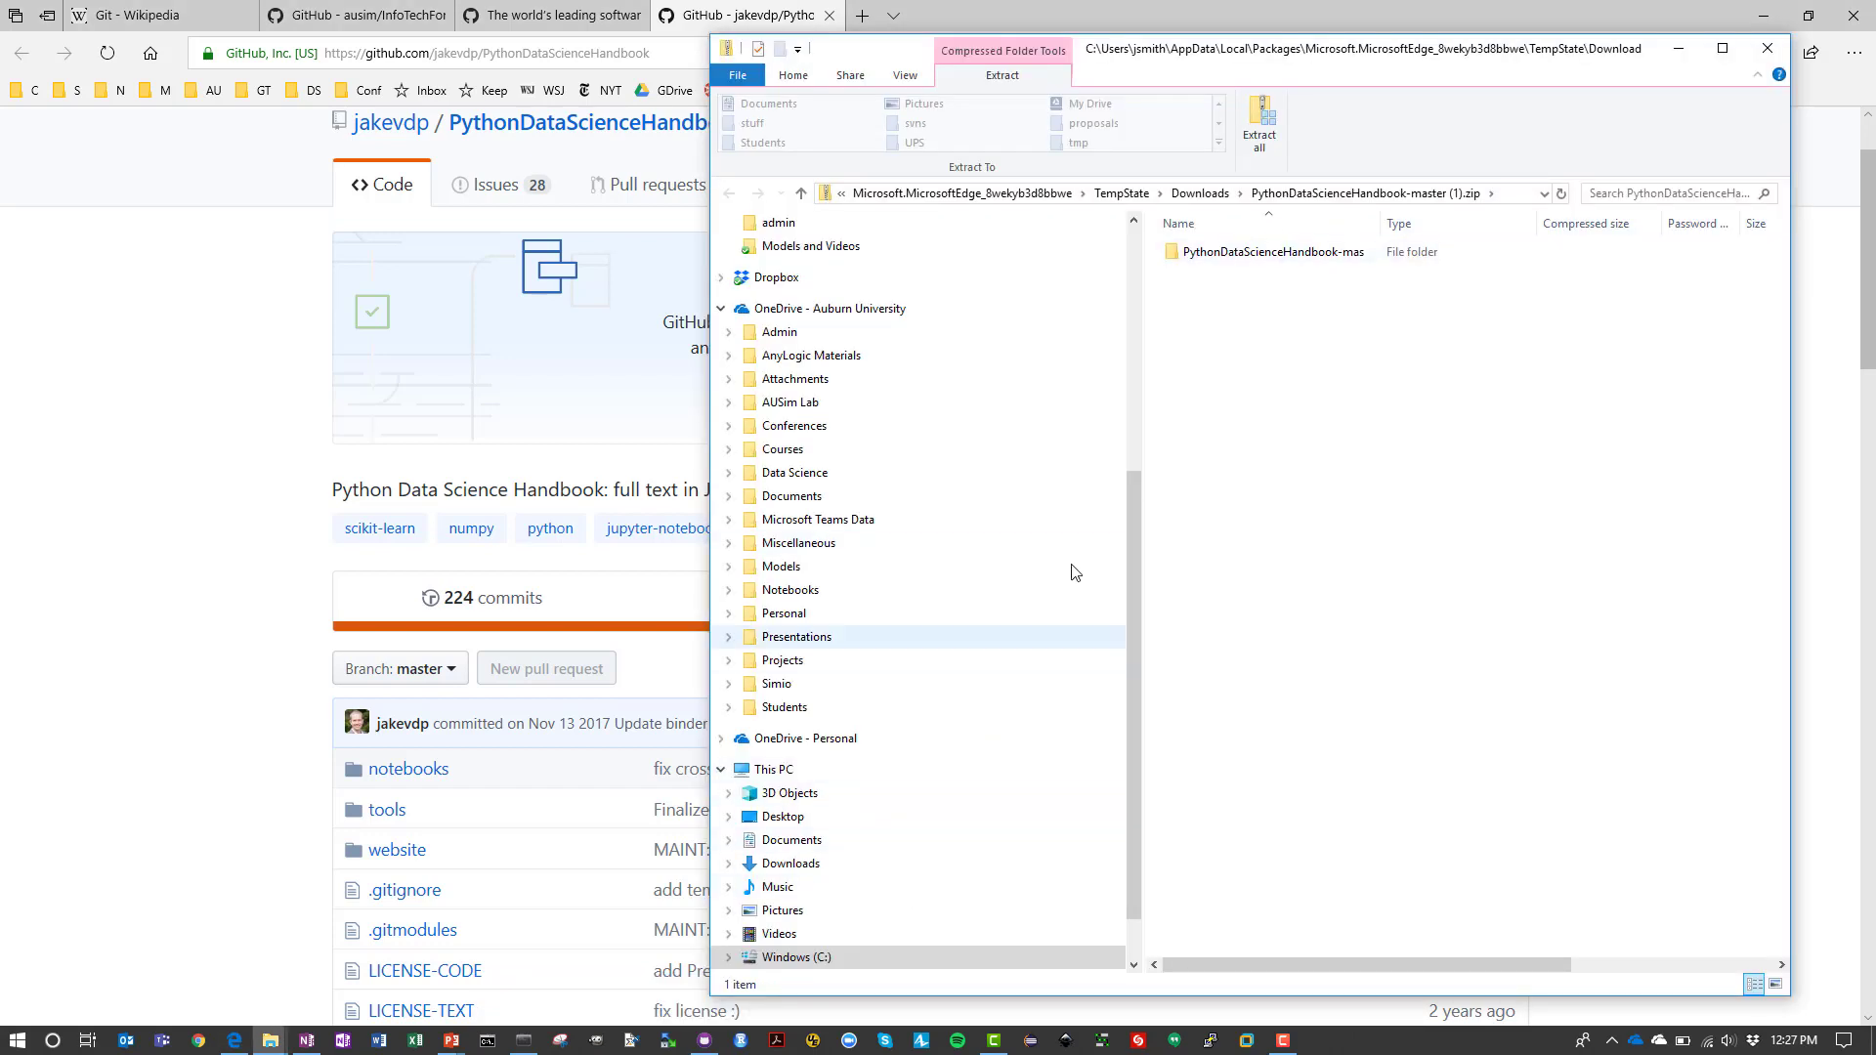
Copy the PythonDataScienceHandbook-master folder from the ZIP archive into C:\tmp and open the copied folder
left_click(1213, 264)
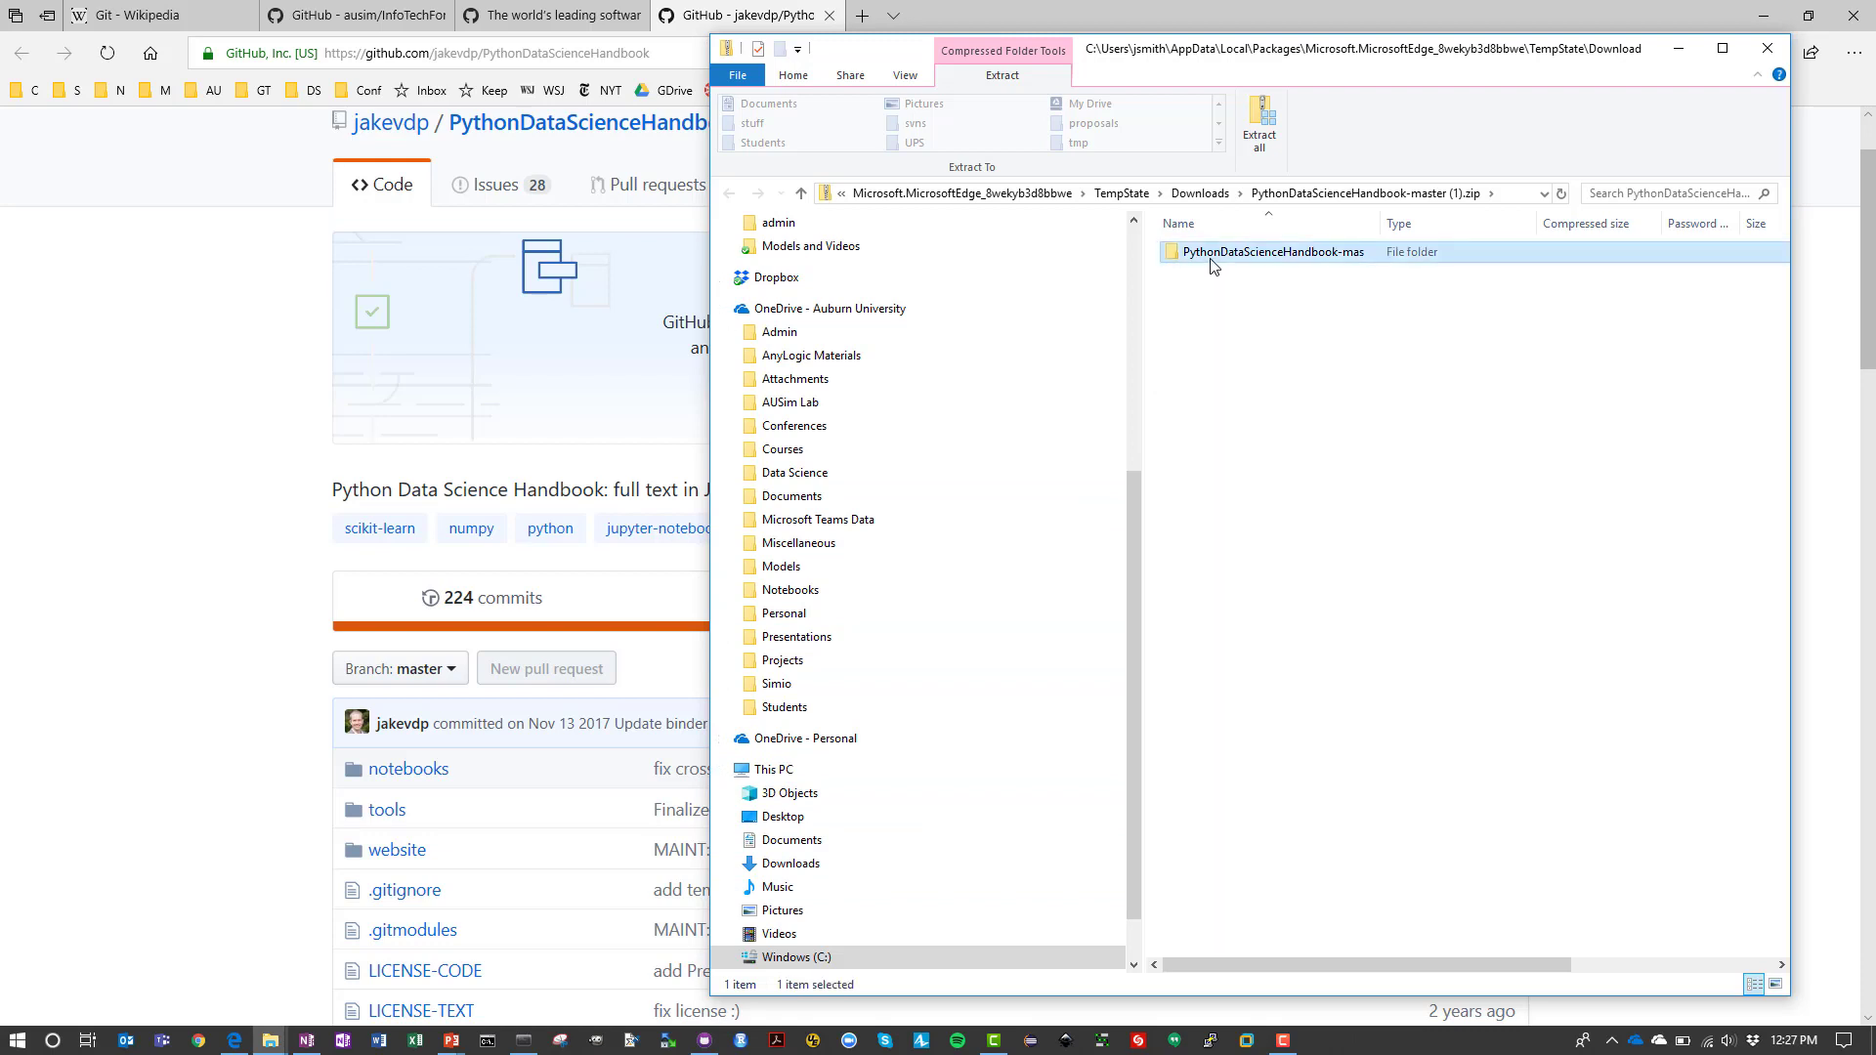
right_click(1212, 263)
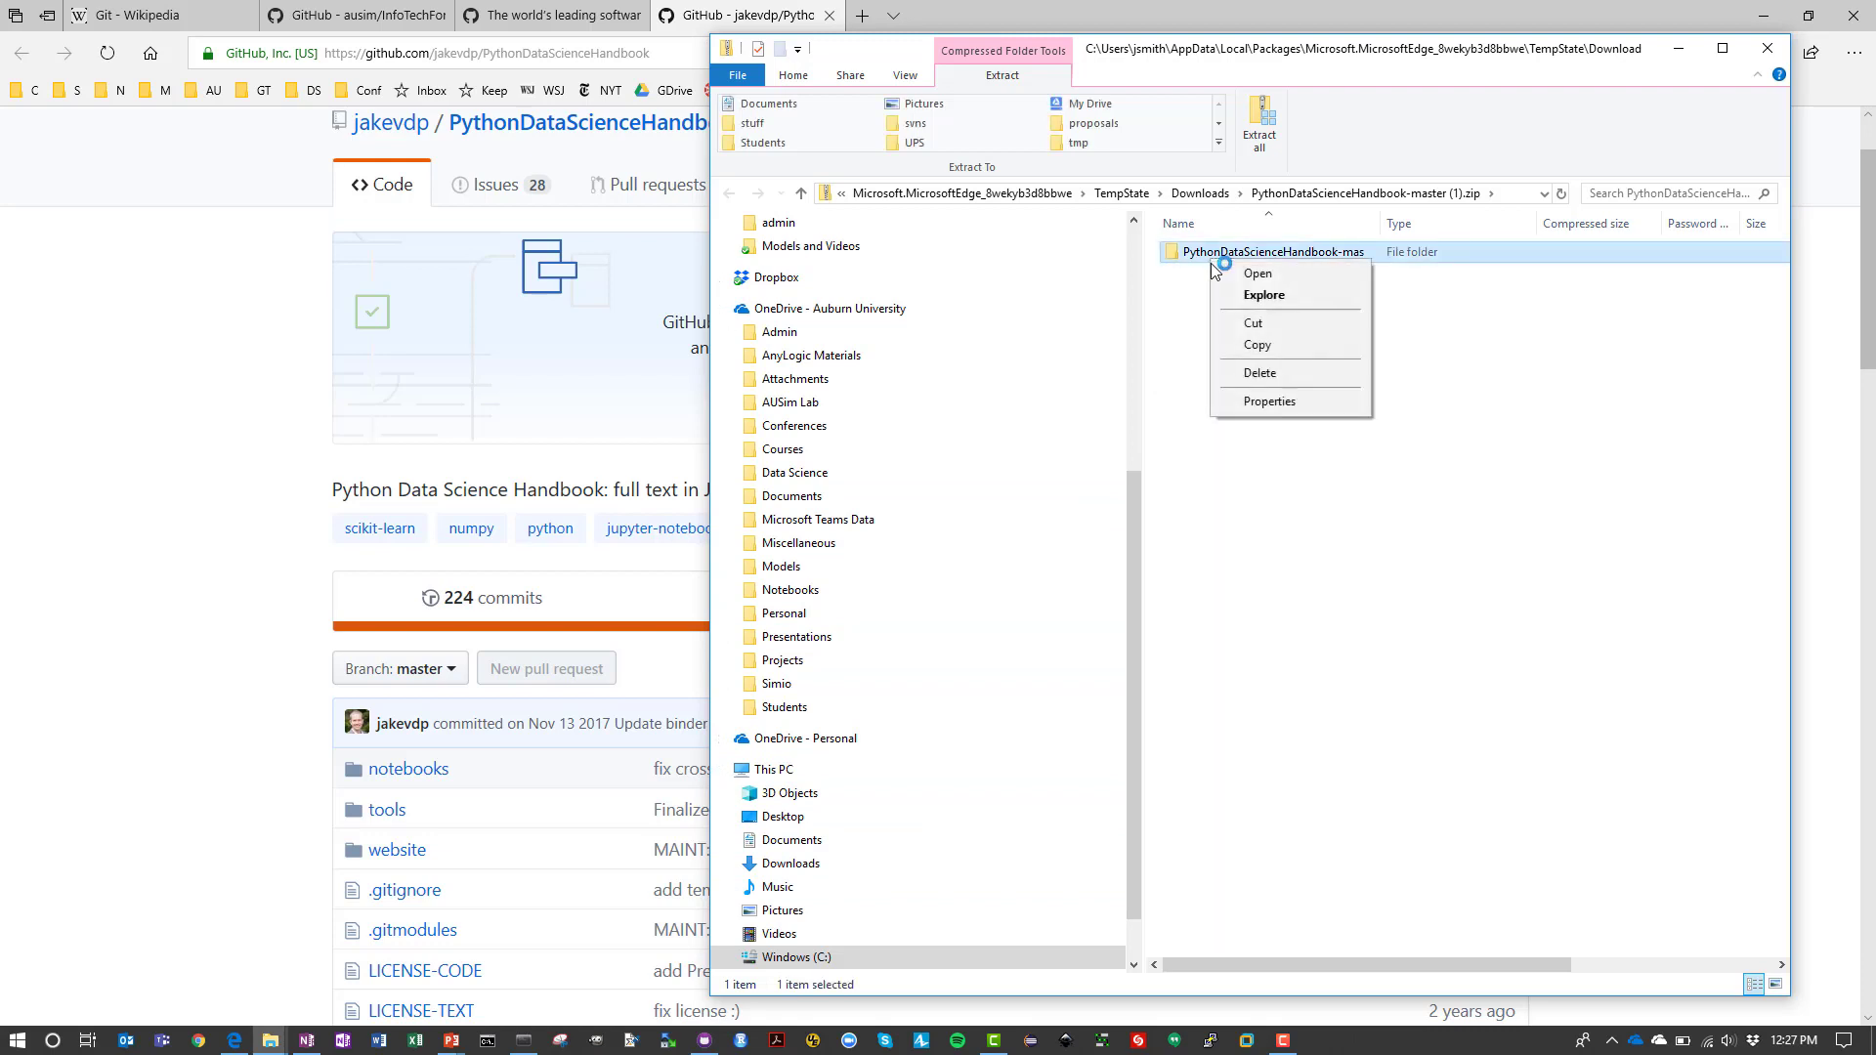
left_click(1255, 345)
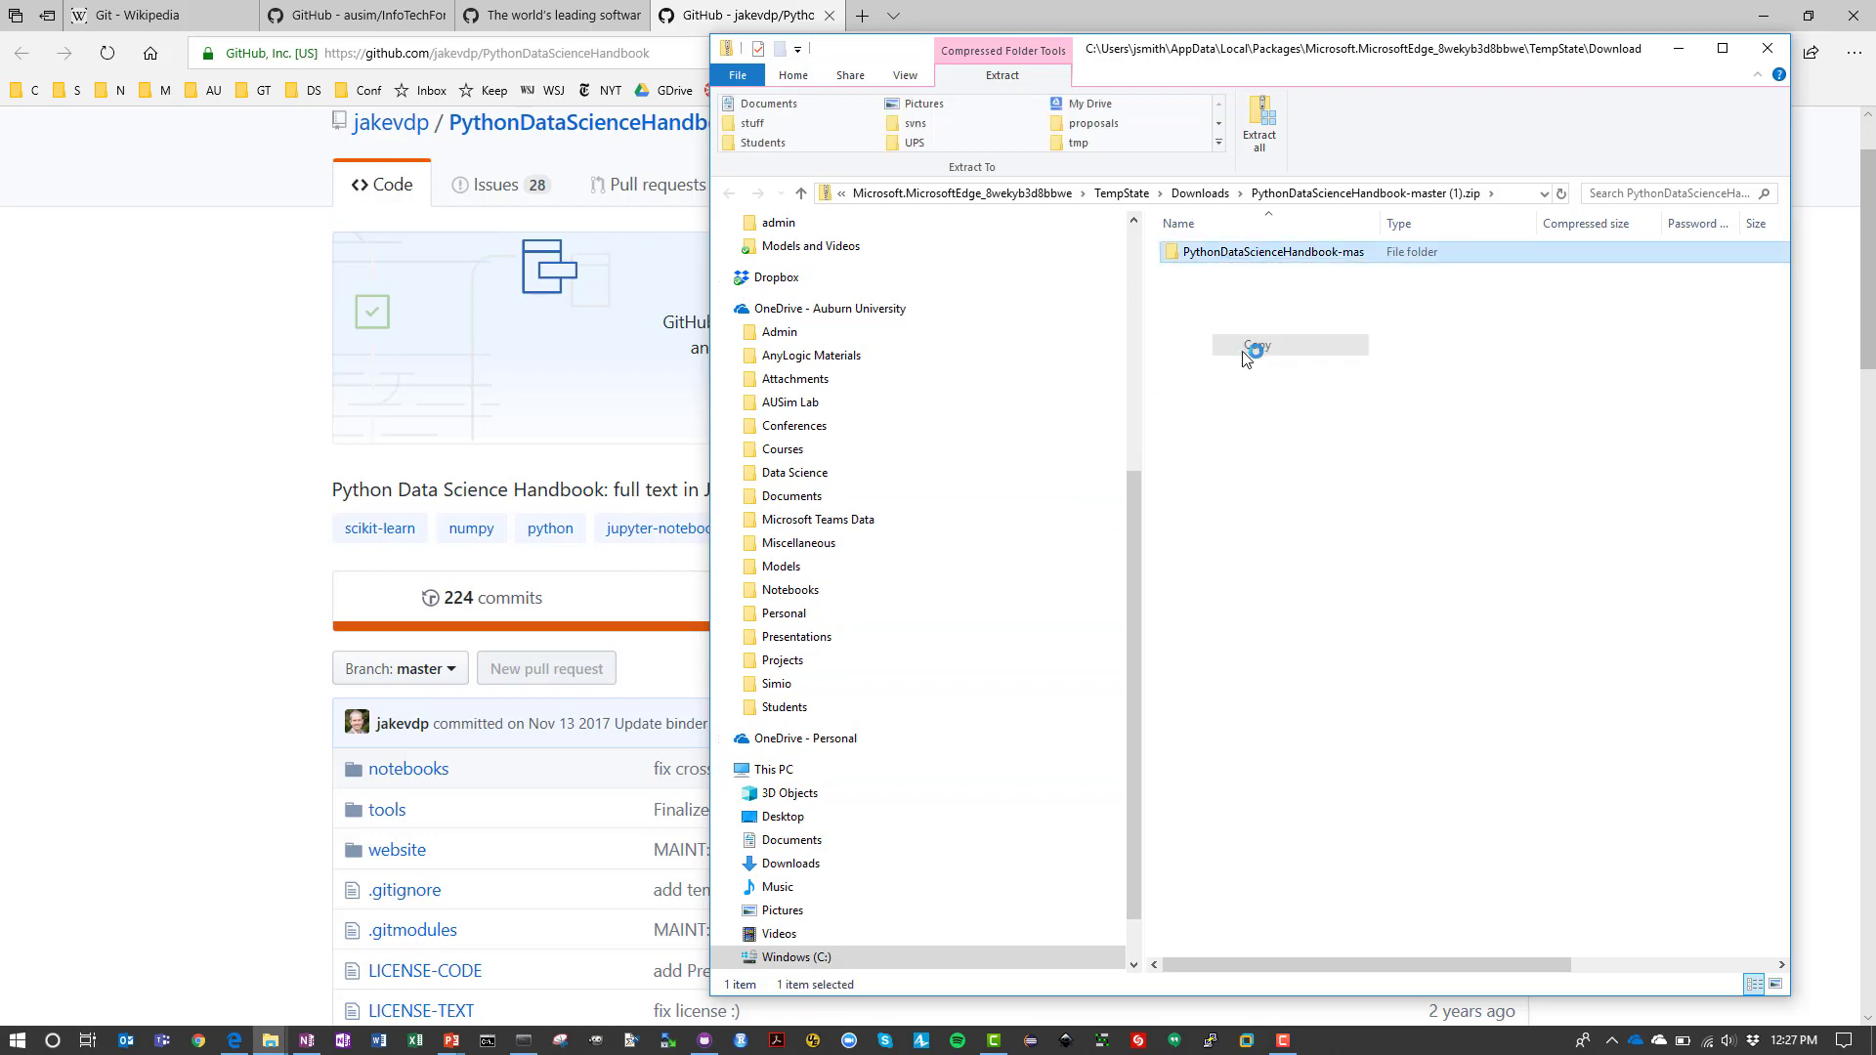
left_click(729, 957)
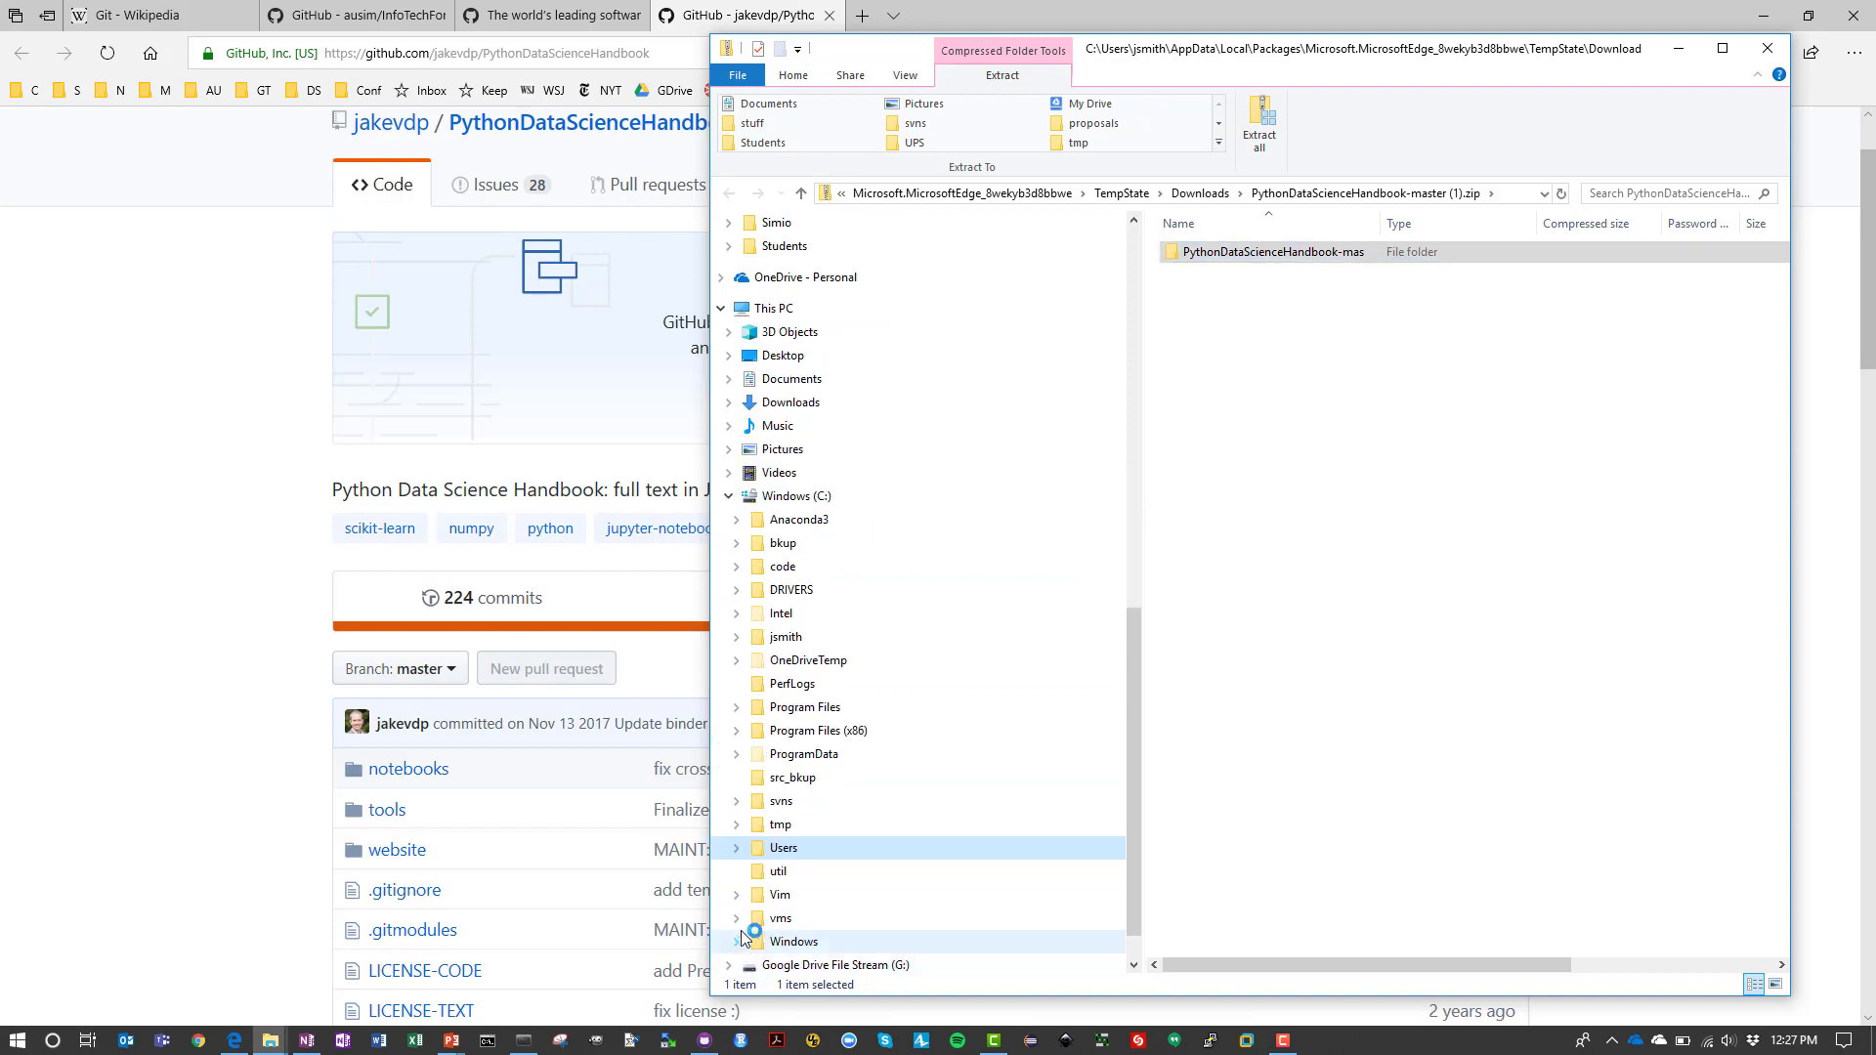
left_click(781, 824)
right_click(1281, 563)
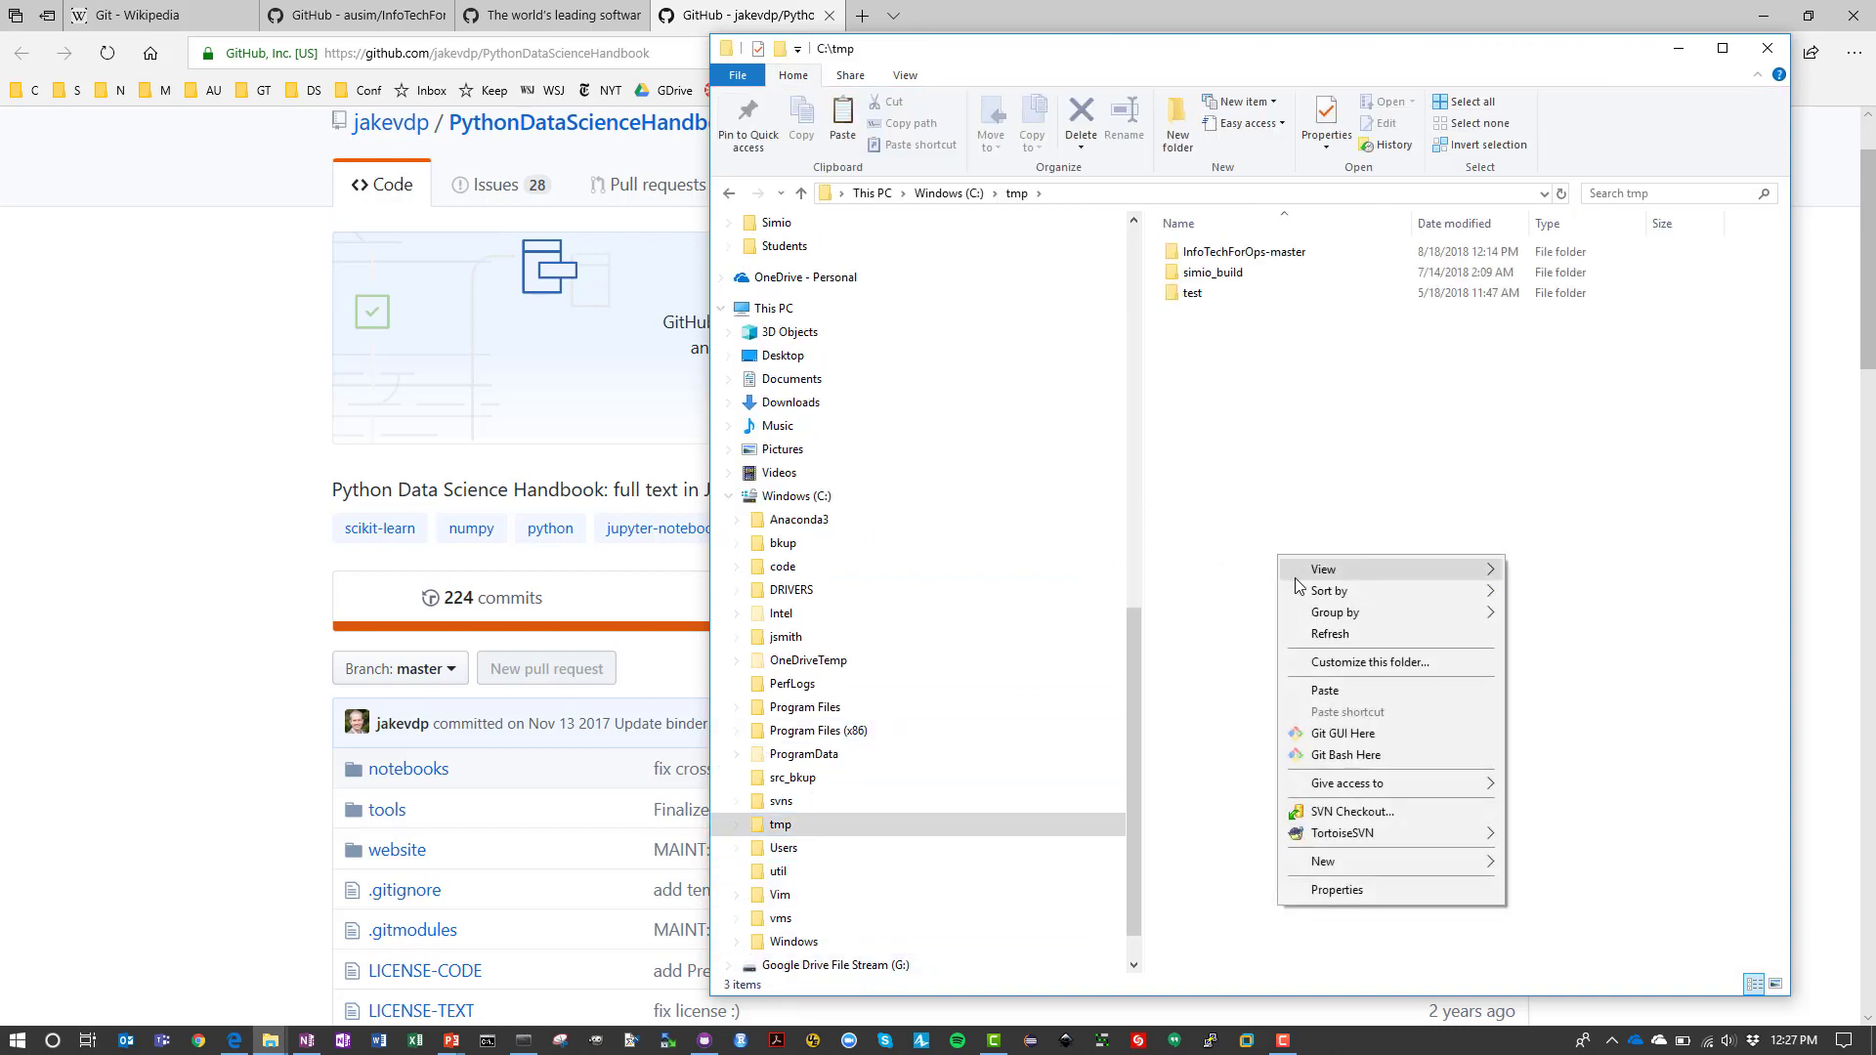
left_click(1345, 686)
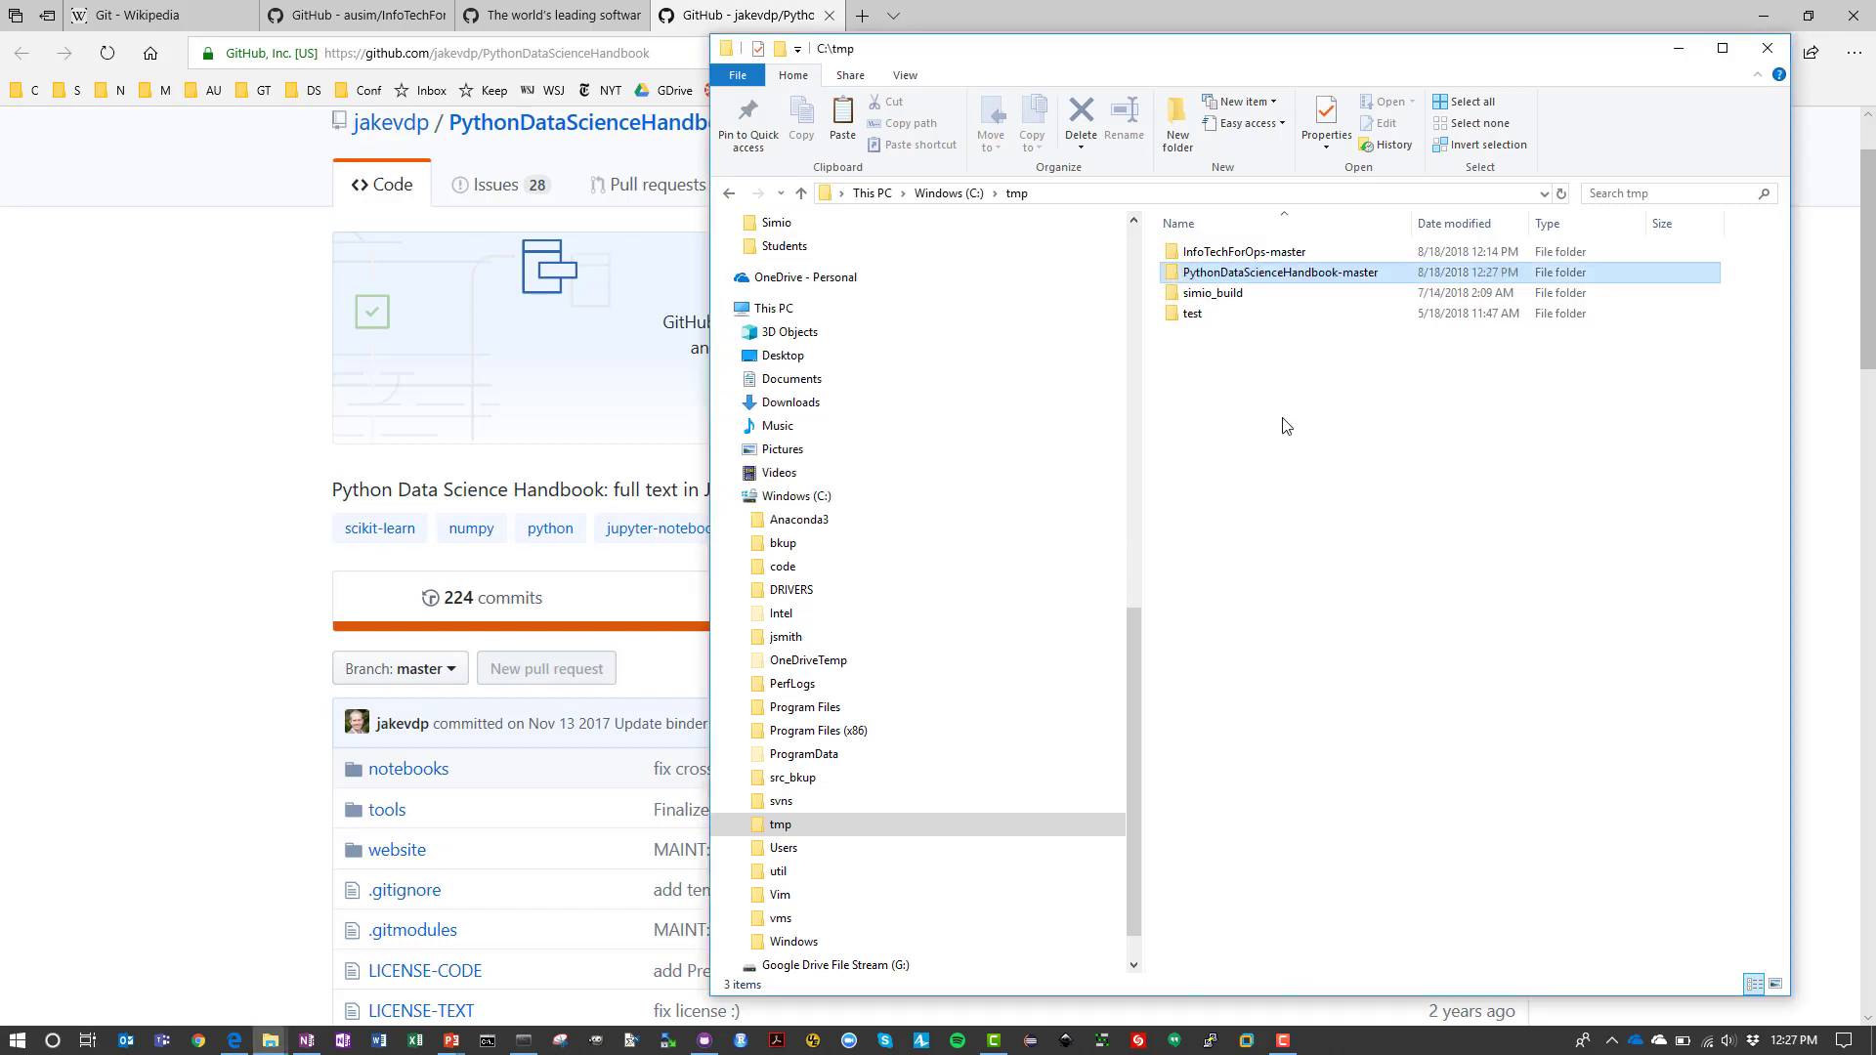
double_click(1260, 276)
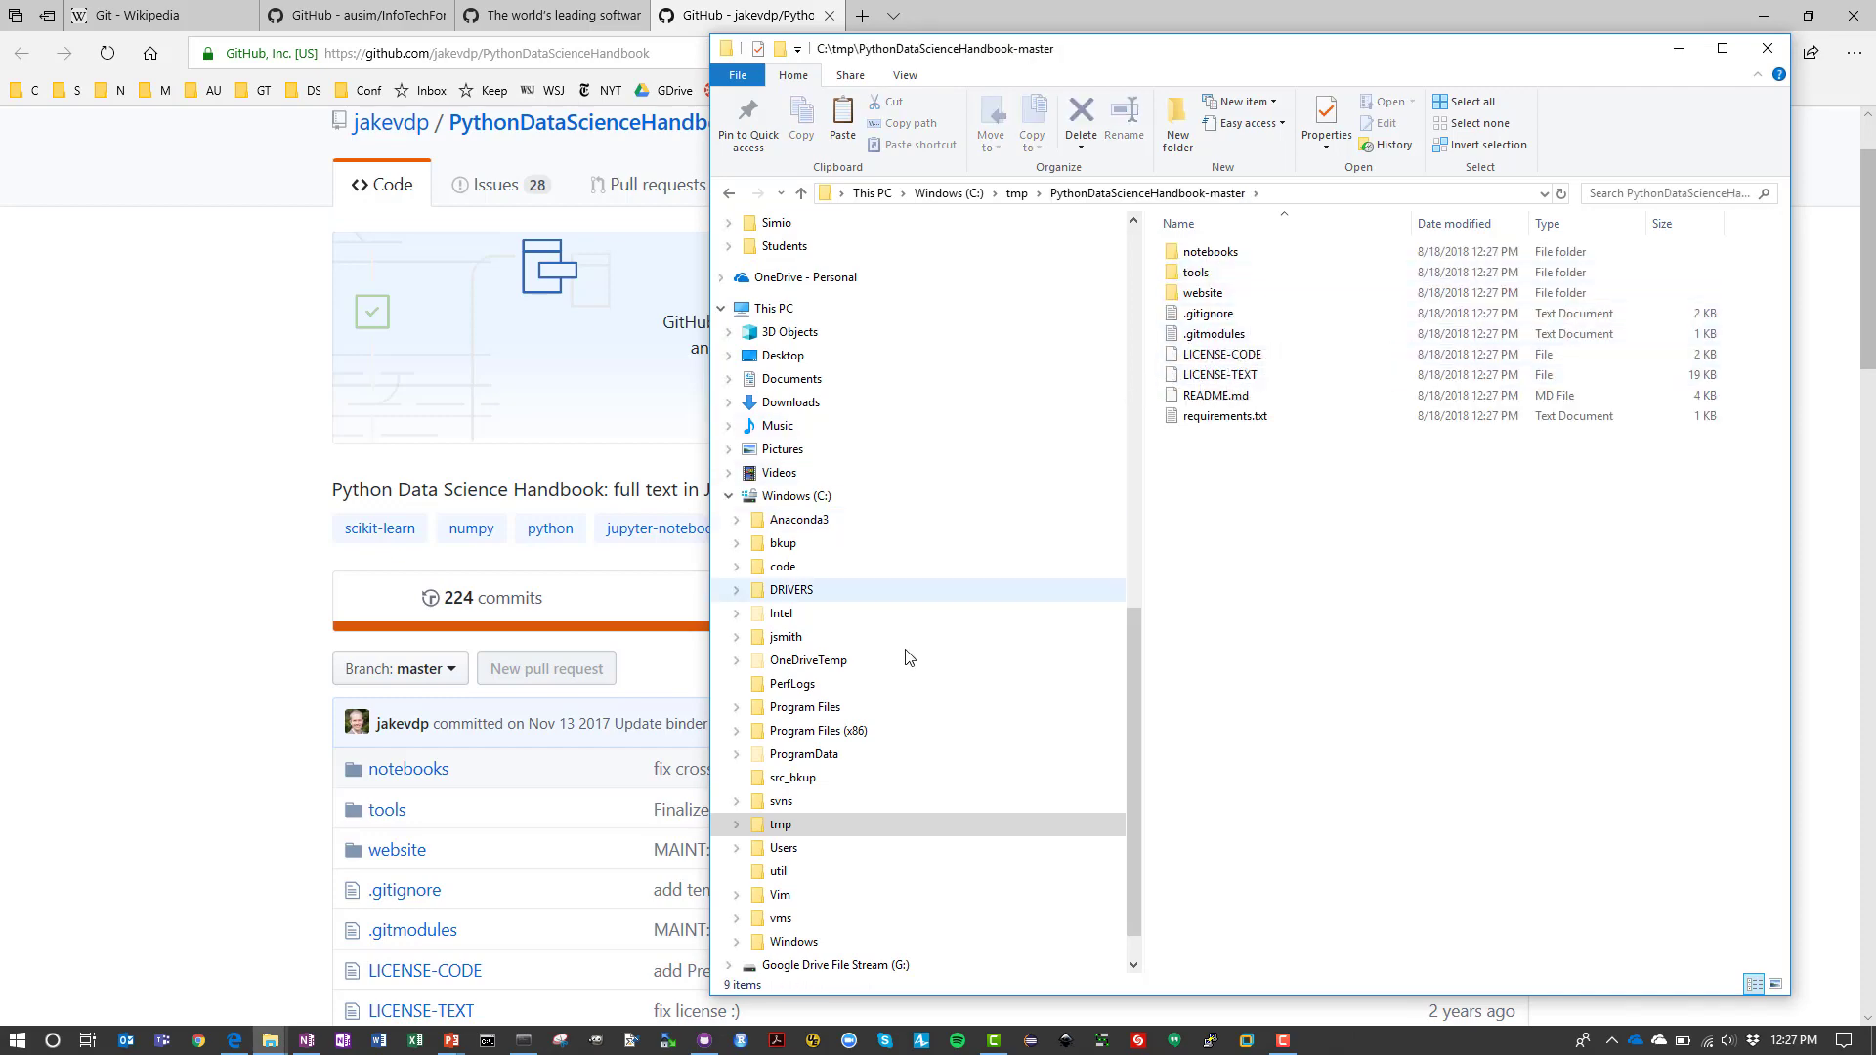
Switch to the Anaconda Prompt and stop the running Jupyter Notebook server
left_click(527, 1041)
left_click(703, 600)
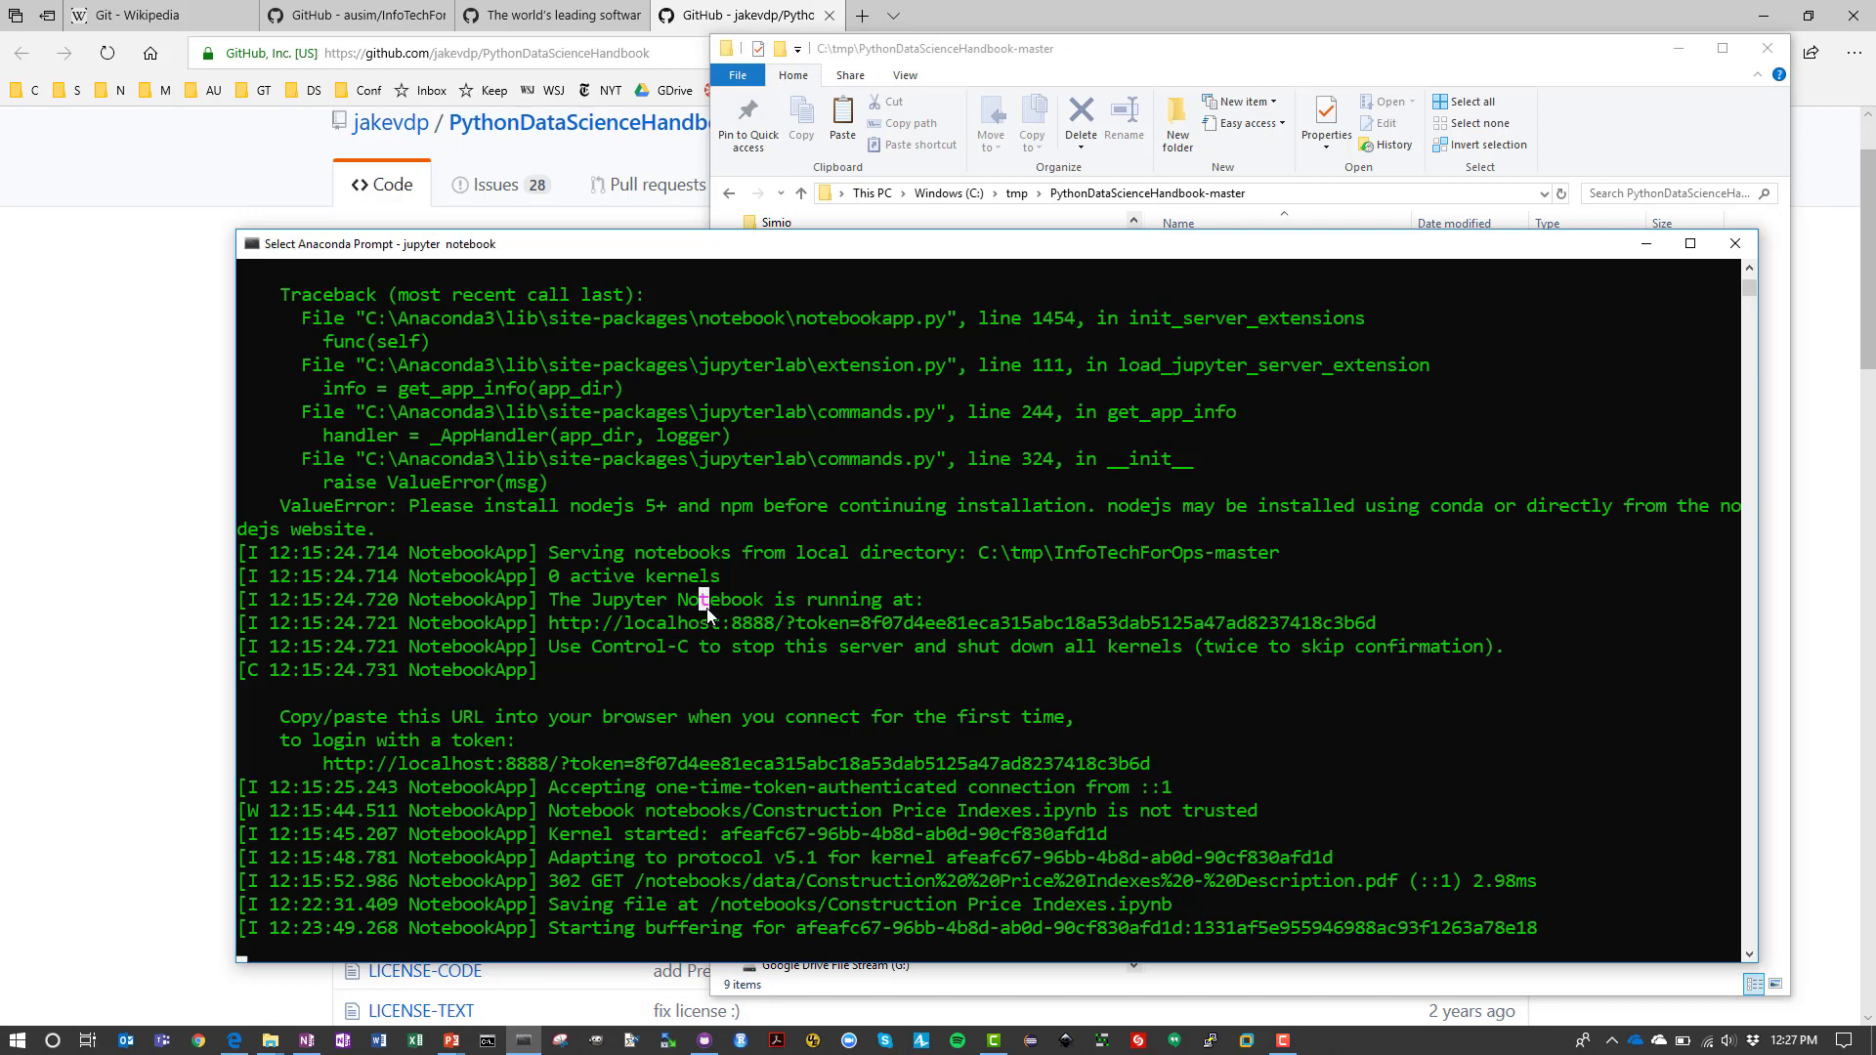
key("ctrl+c")
key("ctrl+c")
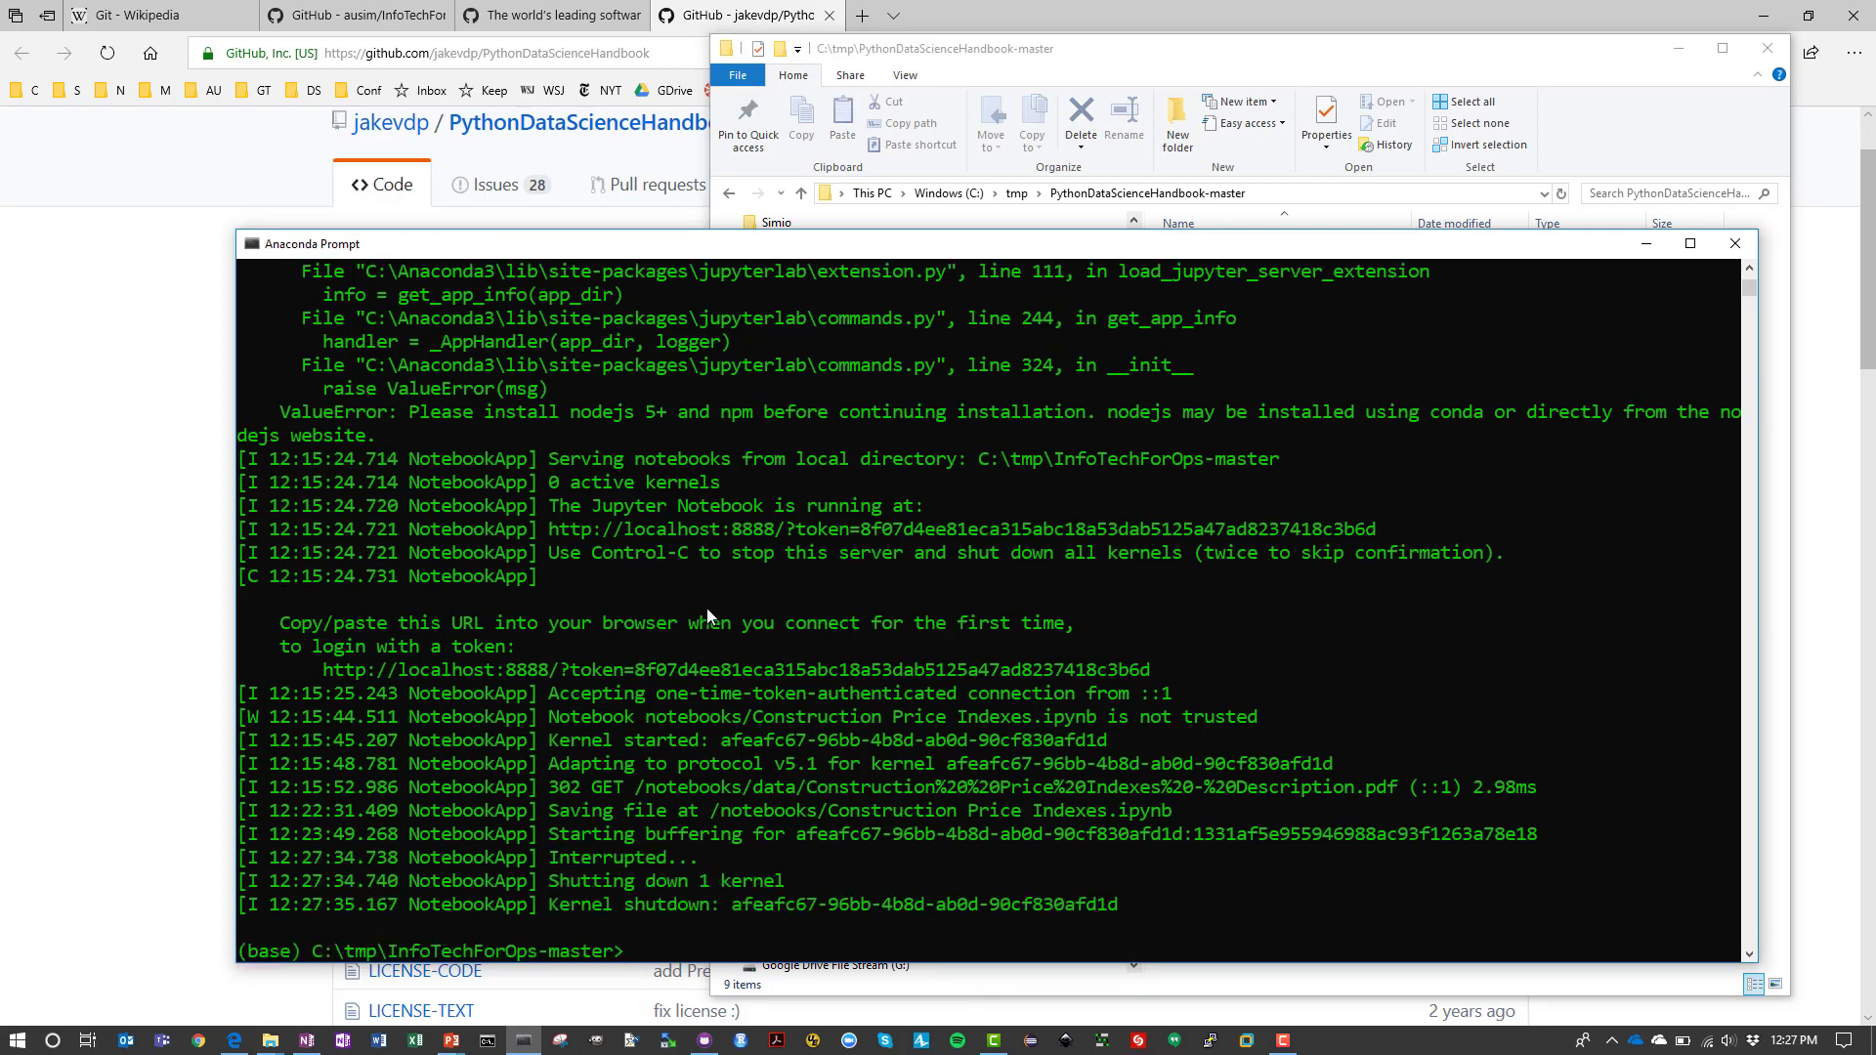
Move up to the C:\tmp directory and list its contents
type("cd ..")
key("Return")
type("dir")
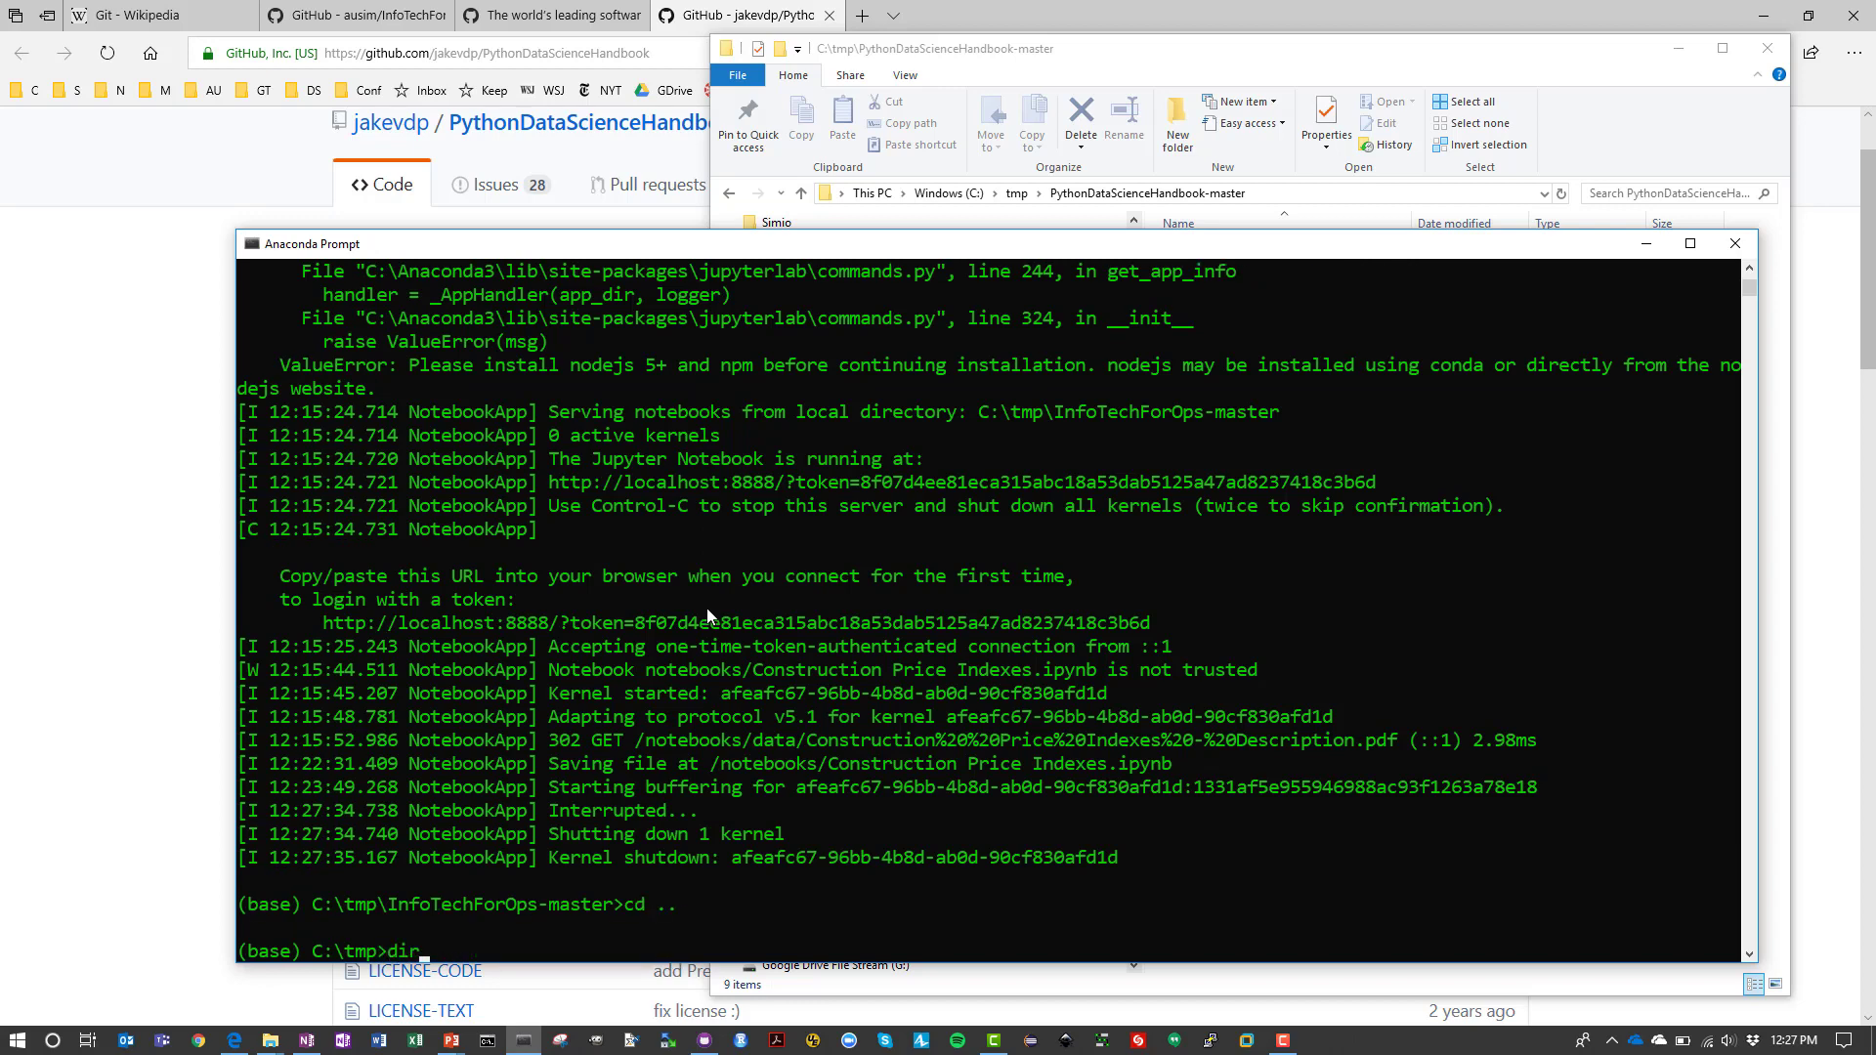
key("Return")
Change into the PythonDataScienceHandbook-master directory and list its contents
type("cd PythonDataScienceHandbook-master")
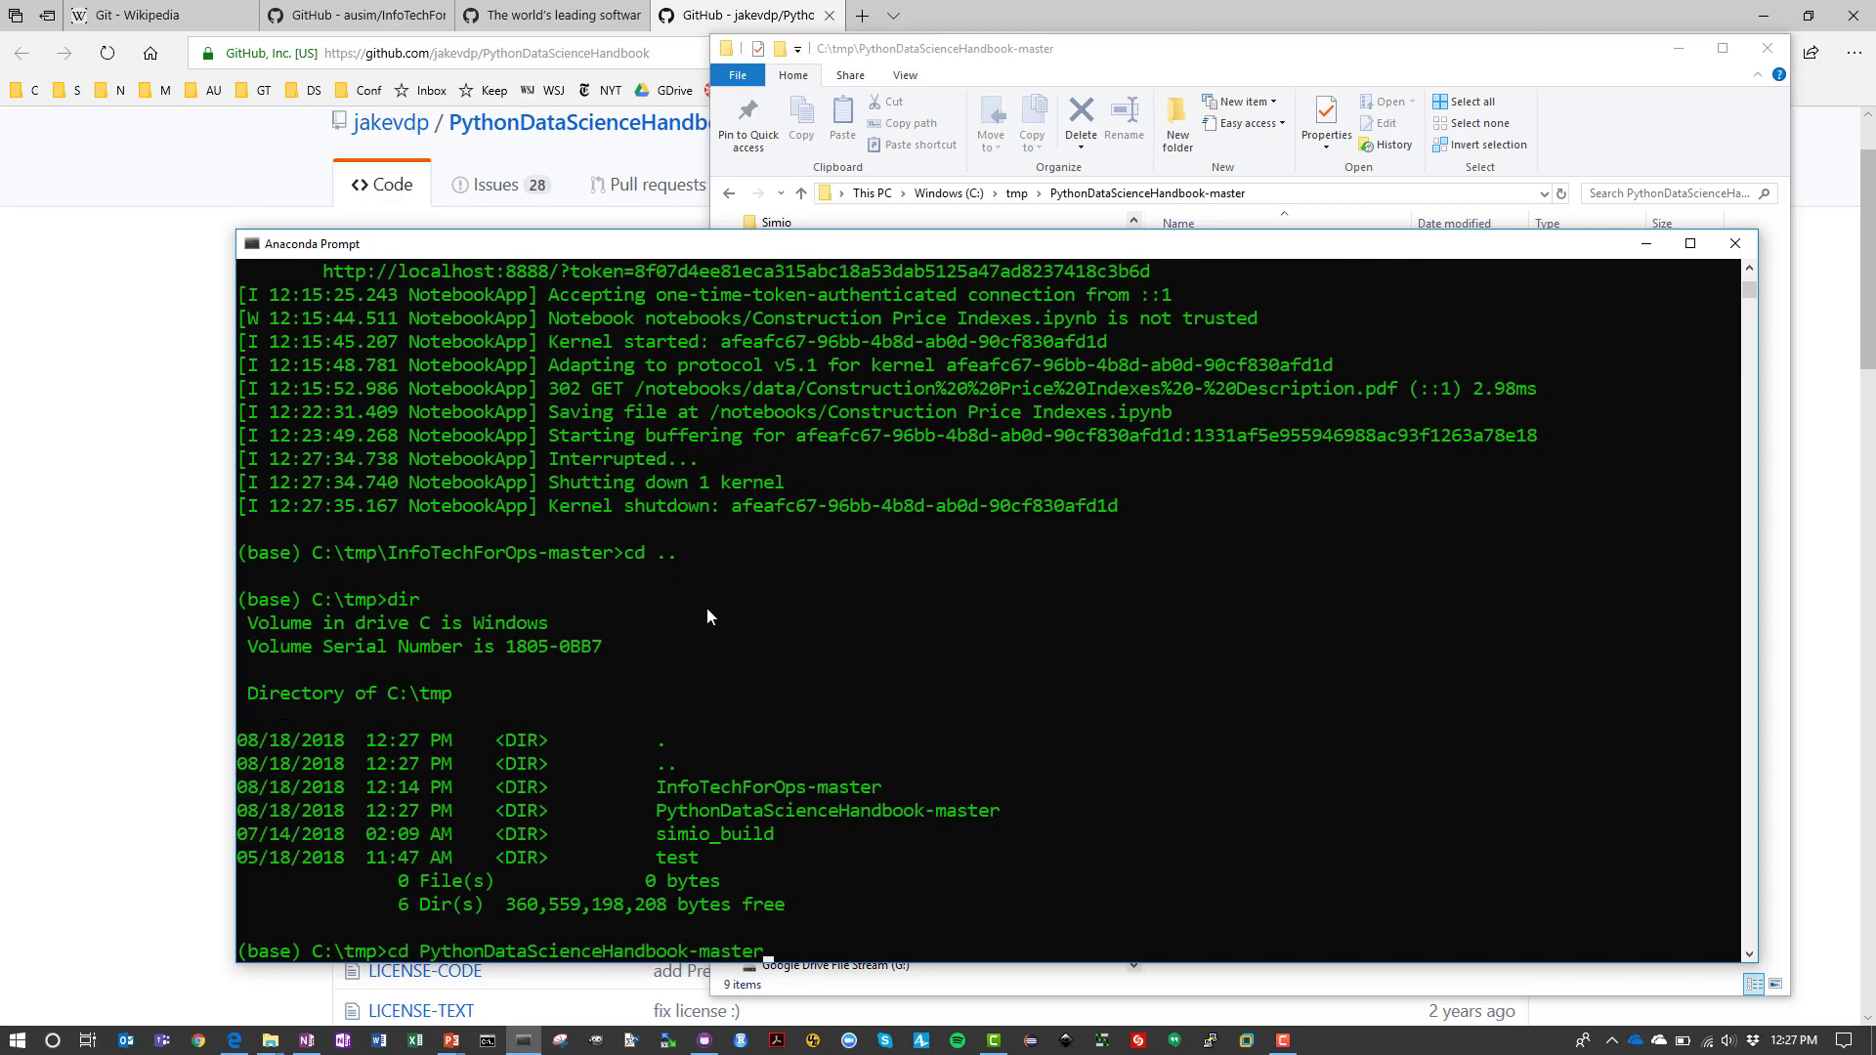
key("Return")
type("dir")
key("Return")
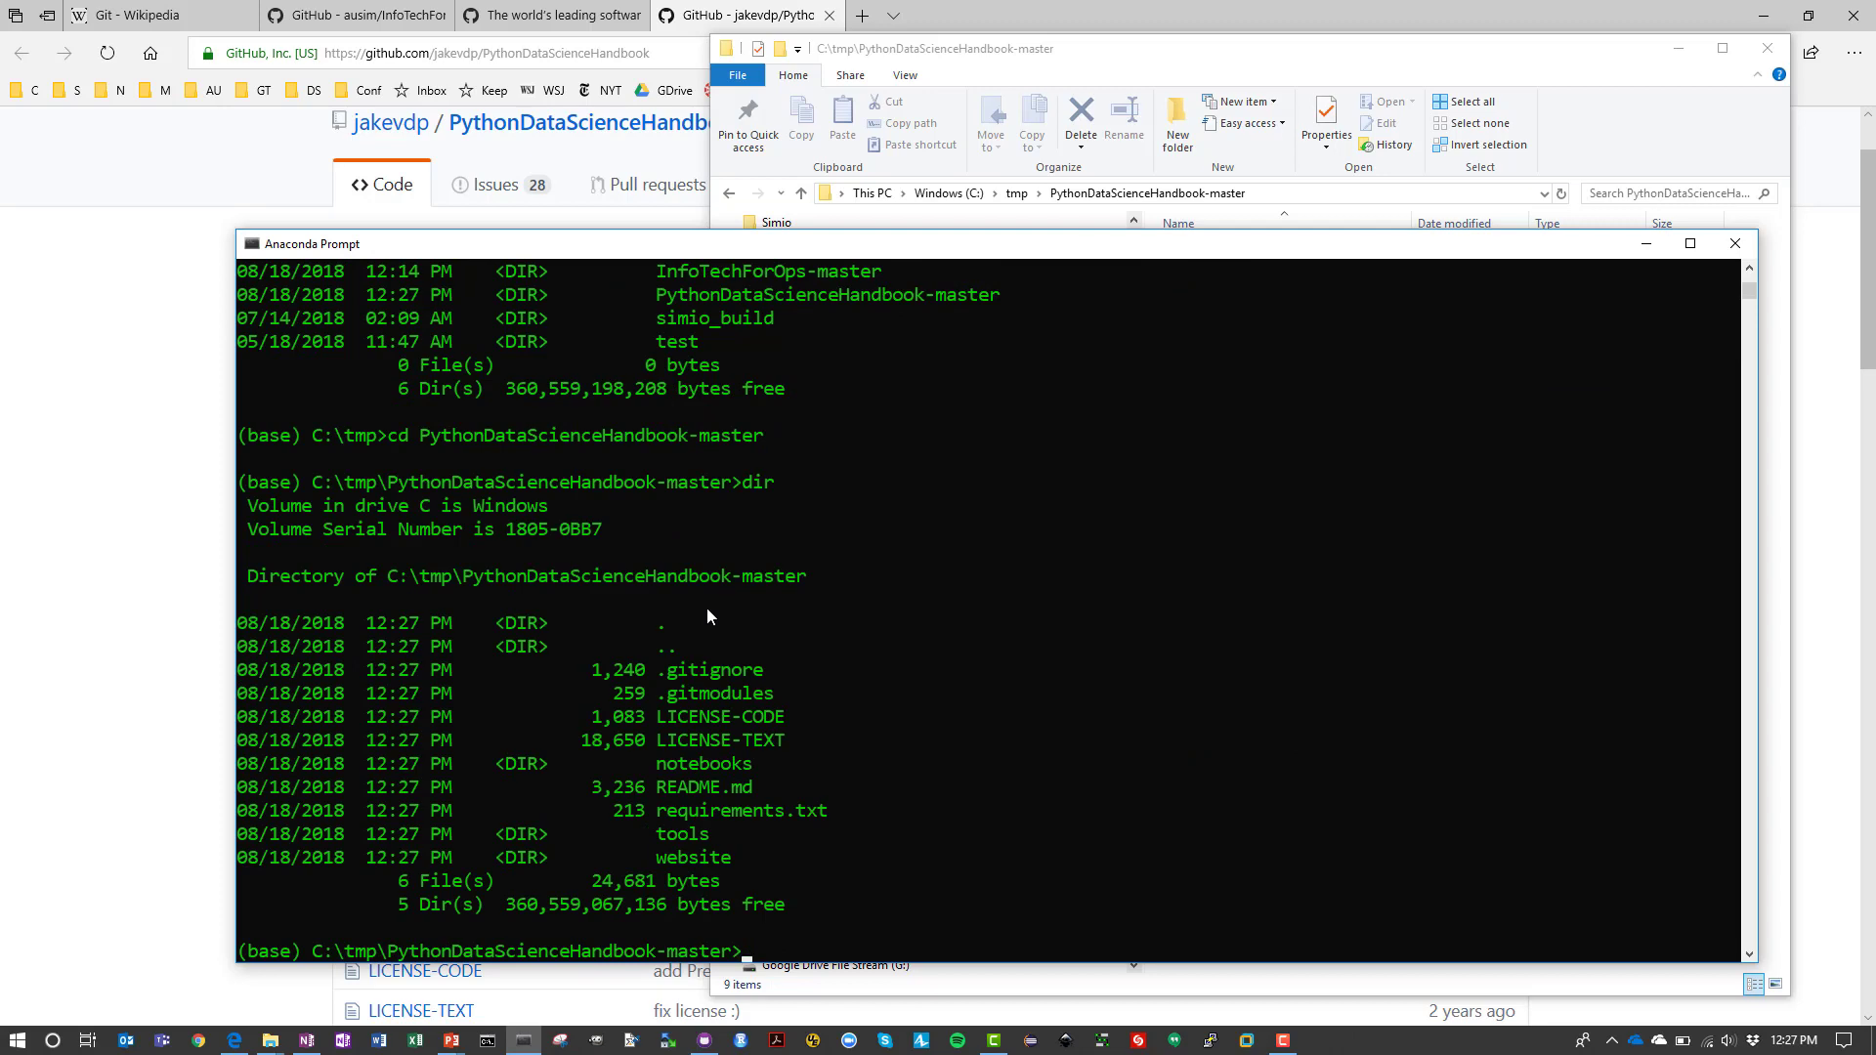
Launch Jupyter Notebook from the PythonDataScienceHandbook-master directory
type("jupyter noteboo")
type("k")
key("Return")
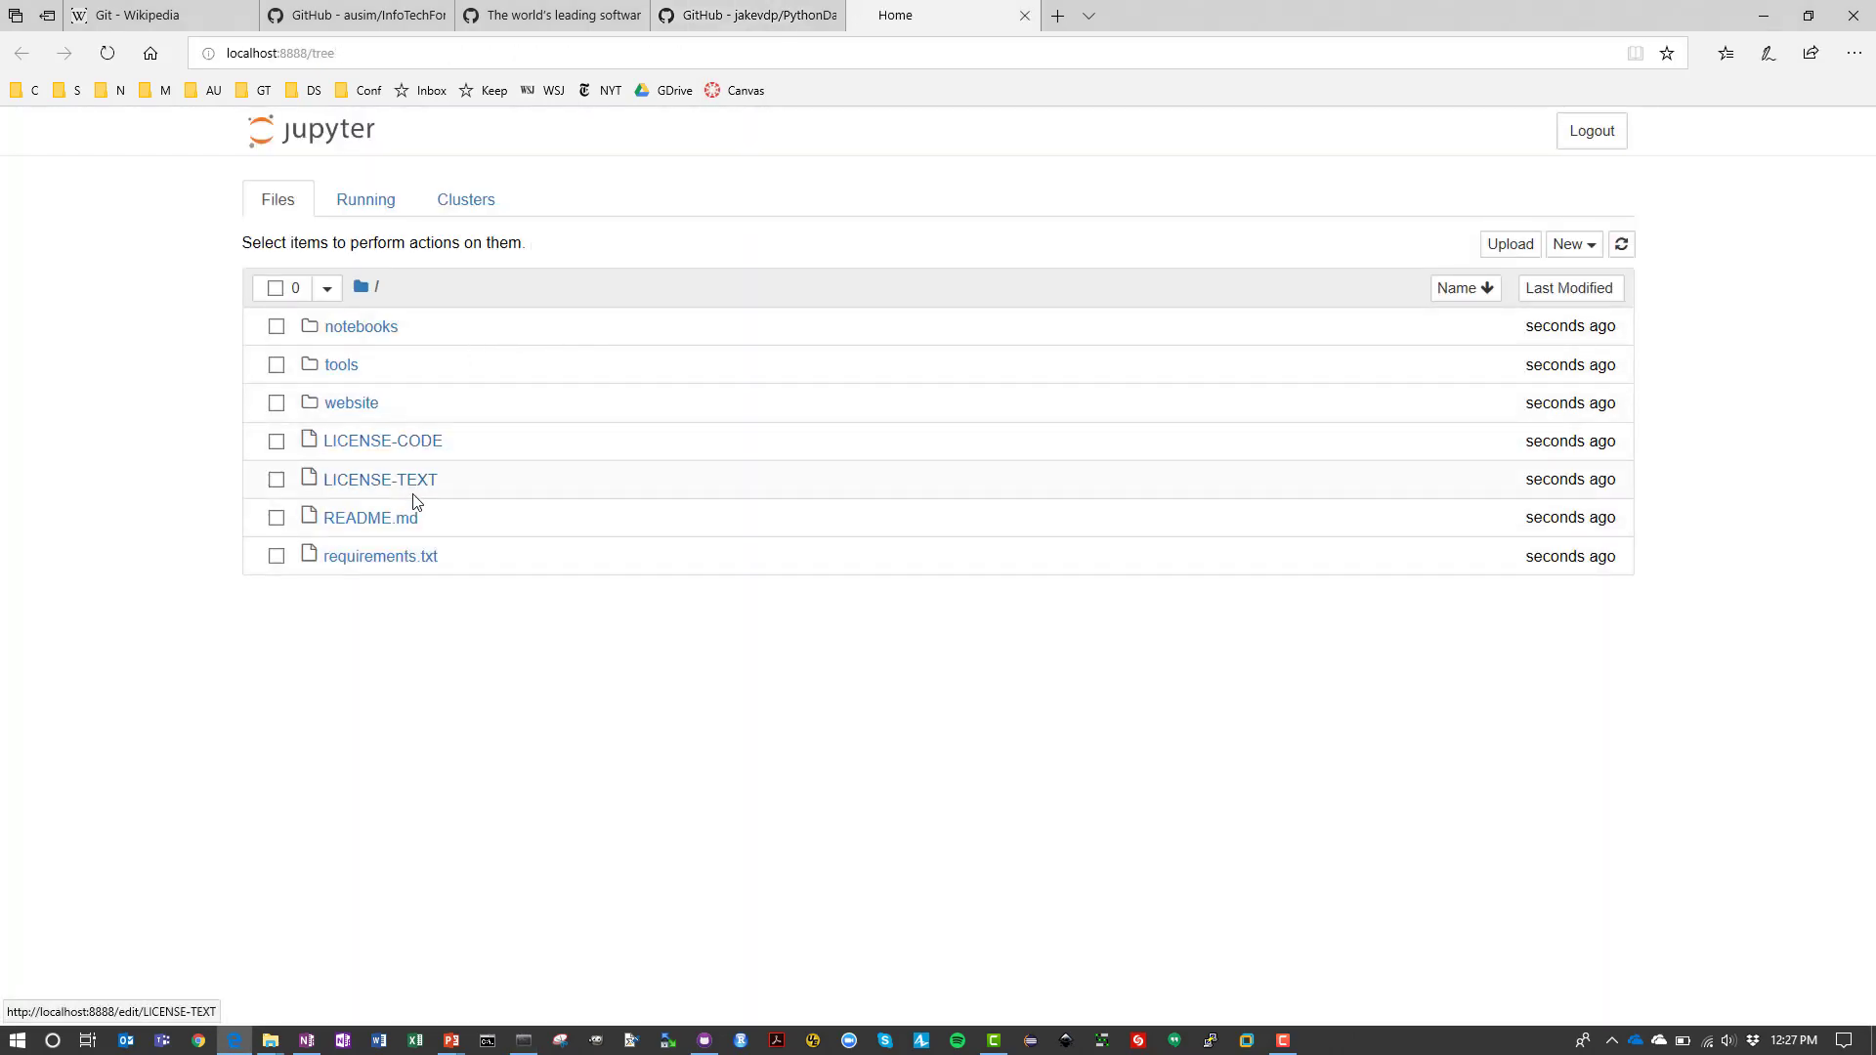
Open the 01.06-Errors-and-Debugging.ipynb notebook from the notebooks folder
left_click(378, 333)
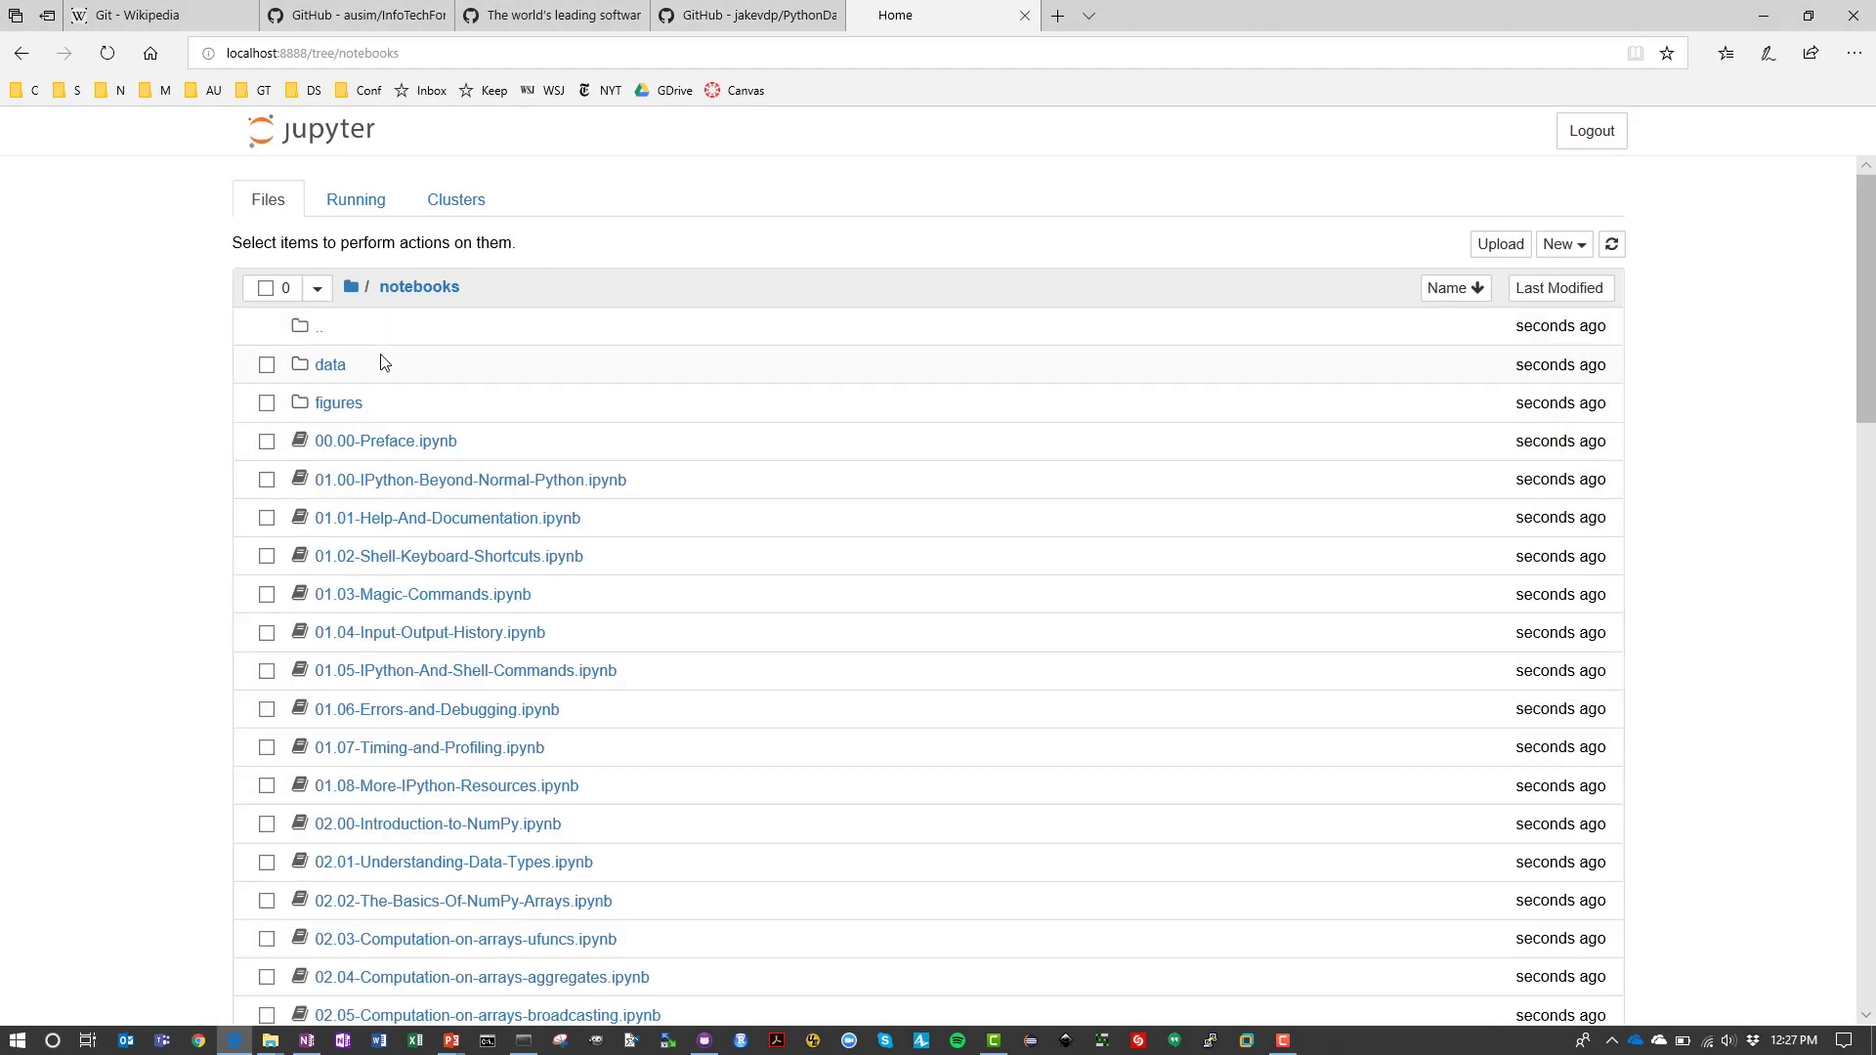
left_click(391, 717)
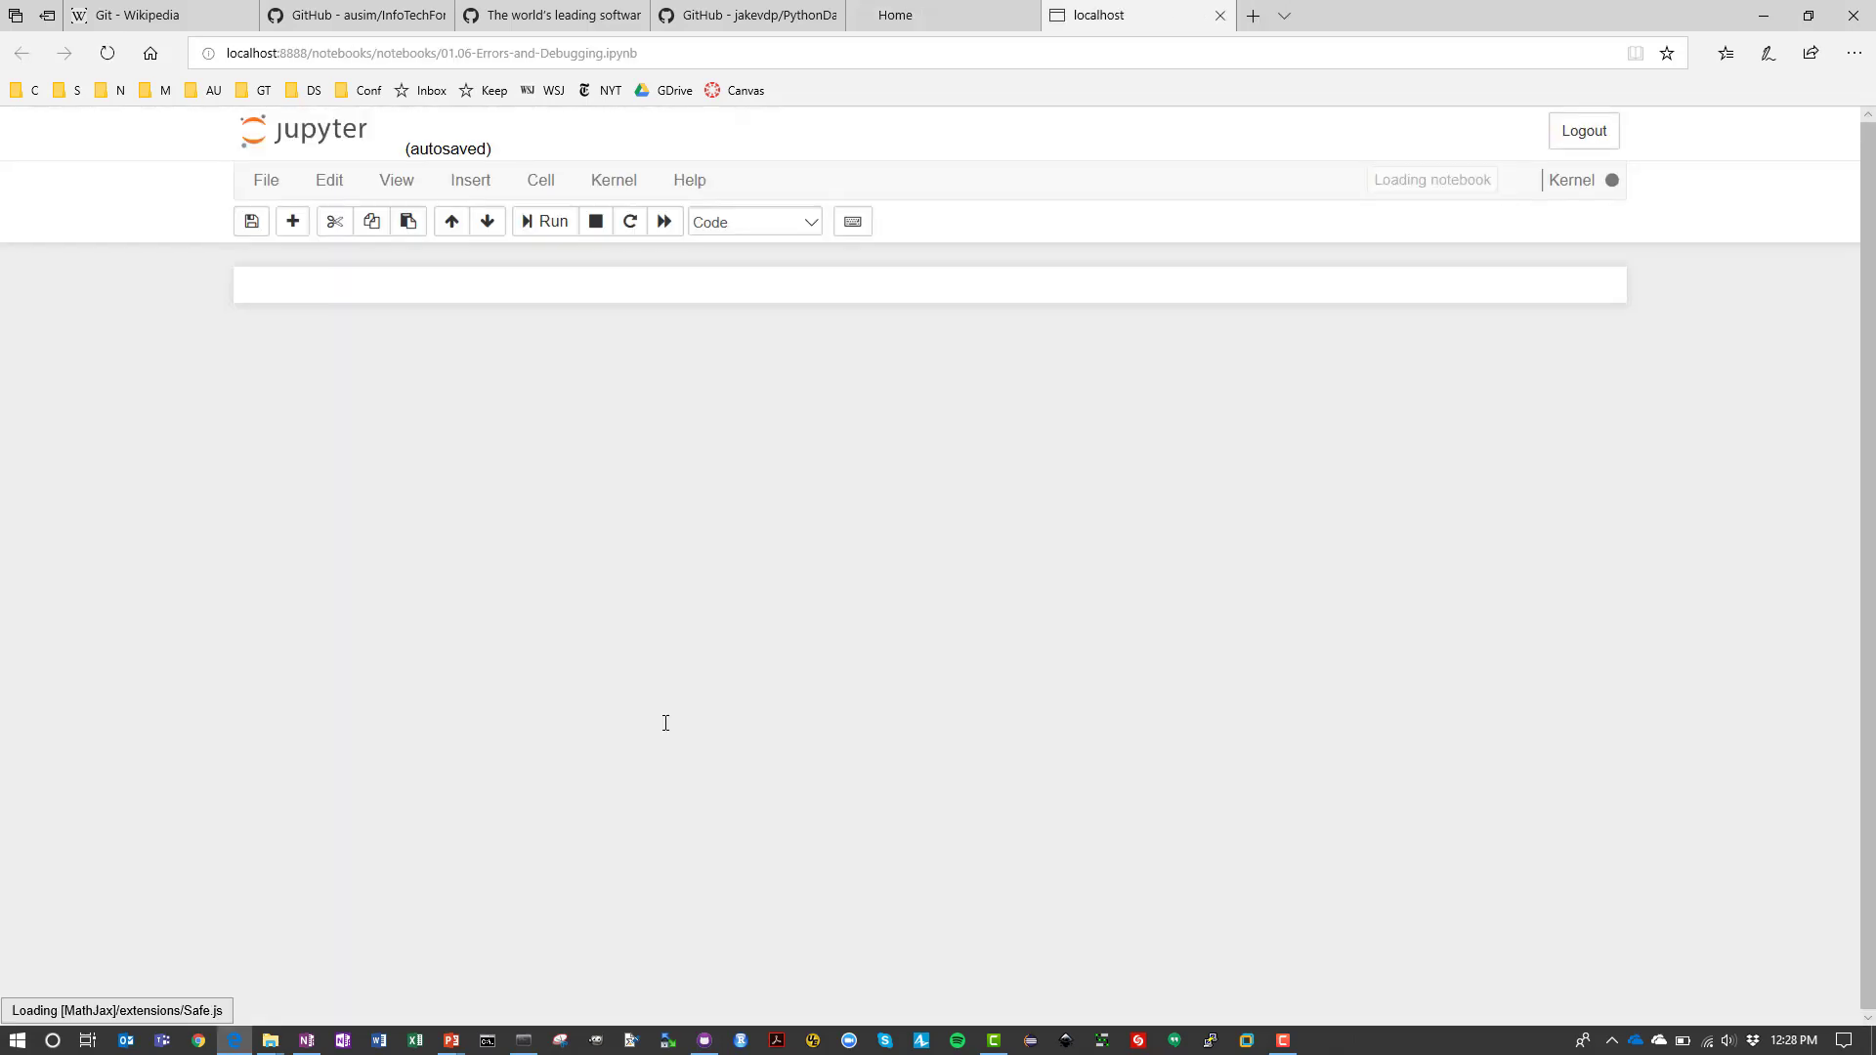
Run the cell defining func1 and func2, followed by the func2(1) cell, in the Controlling Exceptions section
scroll(909, 769, "down", 2)
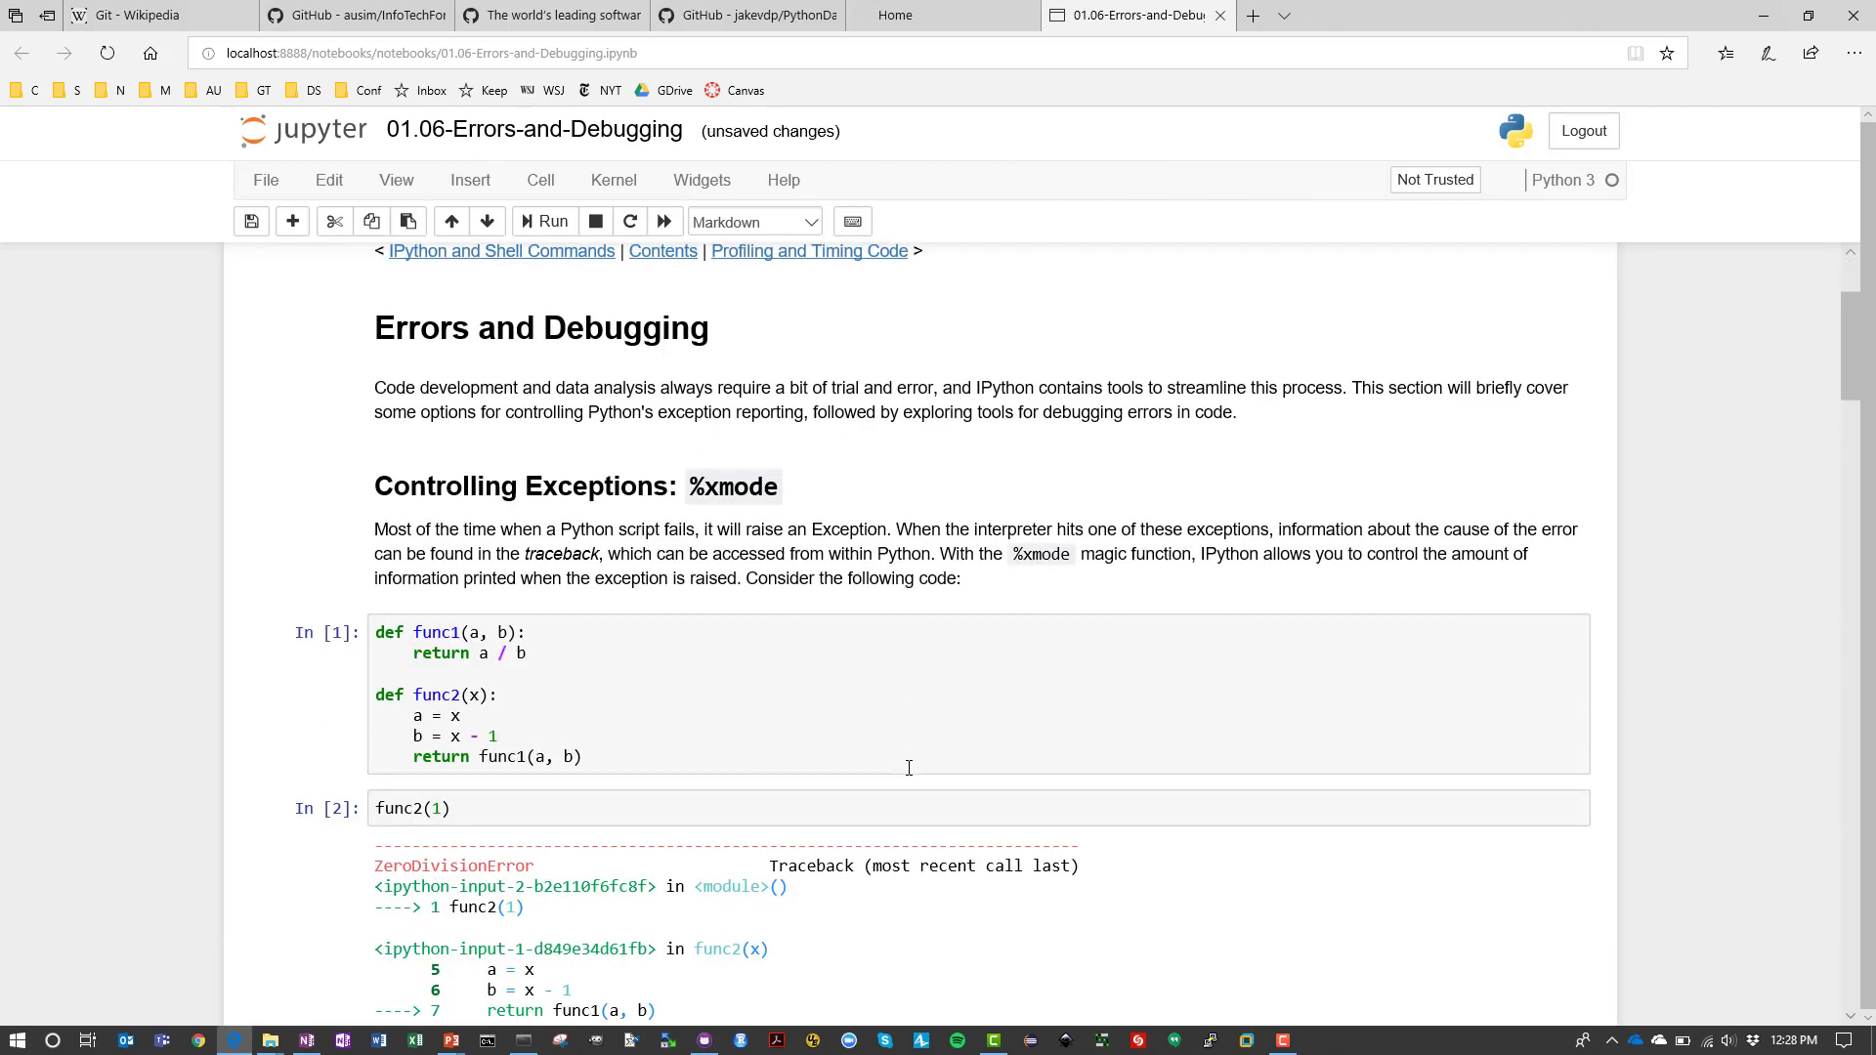
scroll(909, 768, "down", 1)
scroll(909, 768, "up", 1)
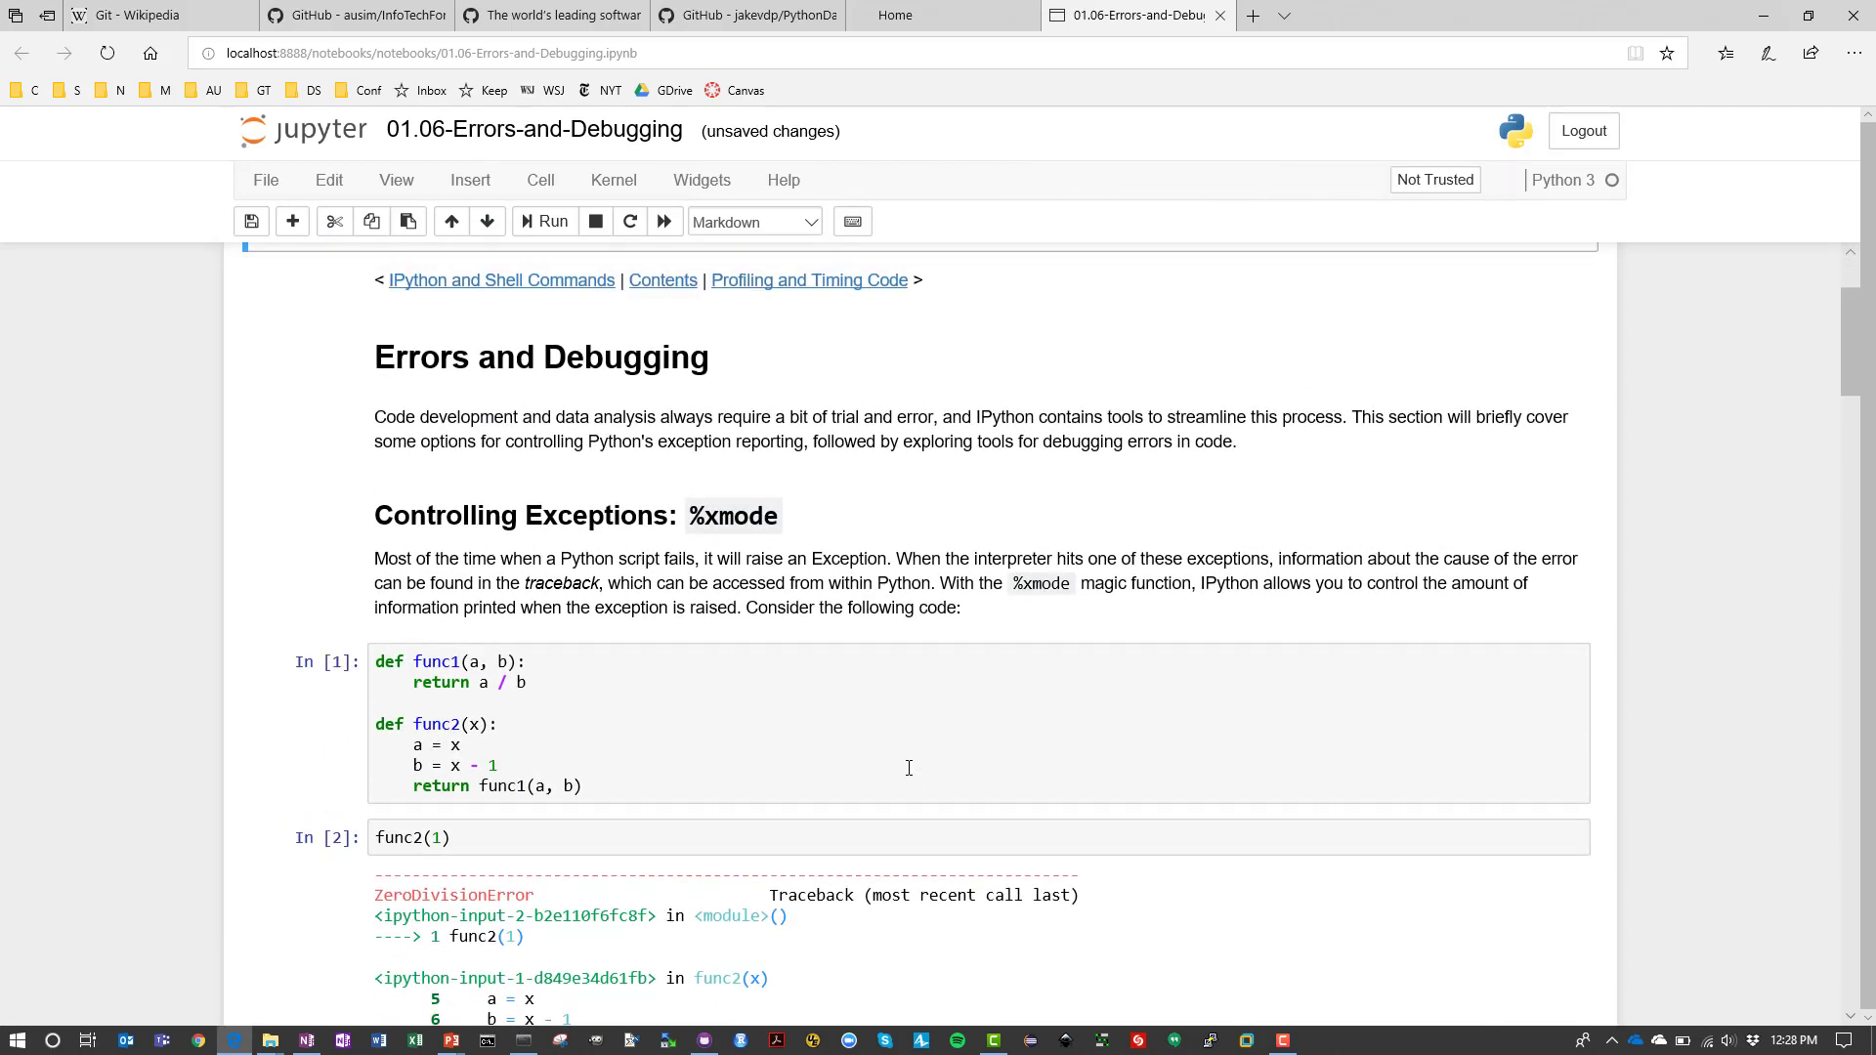
left_click(895, 777)
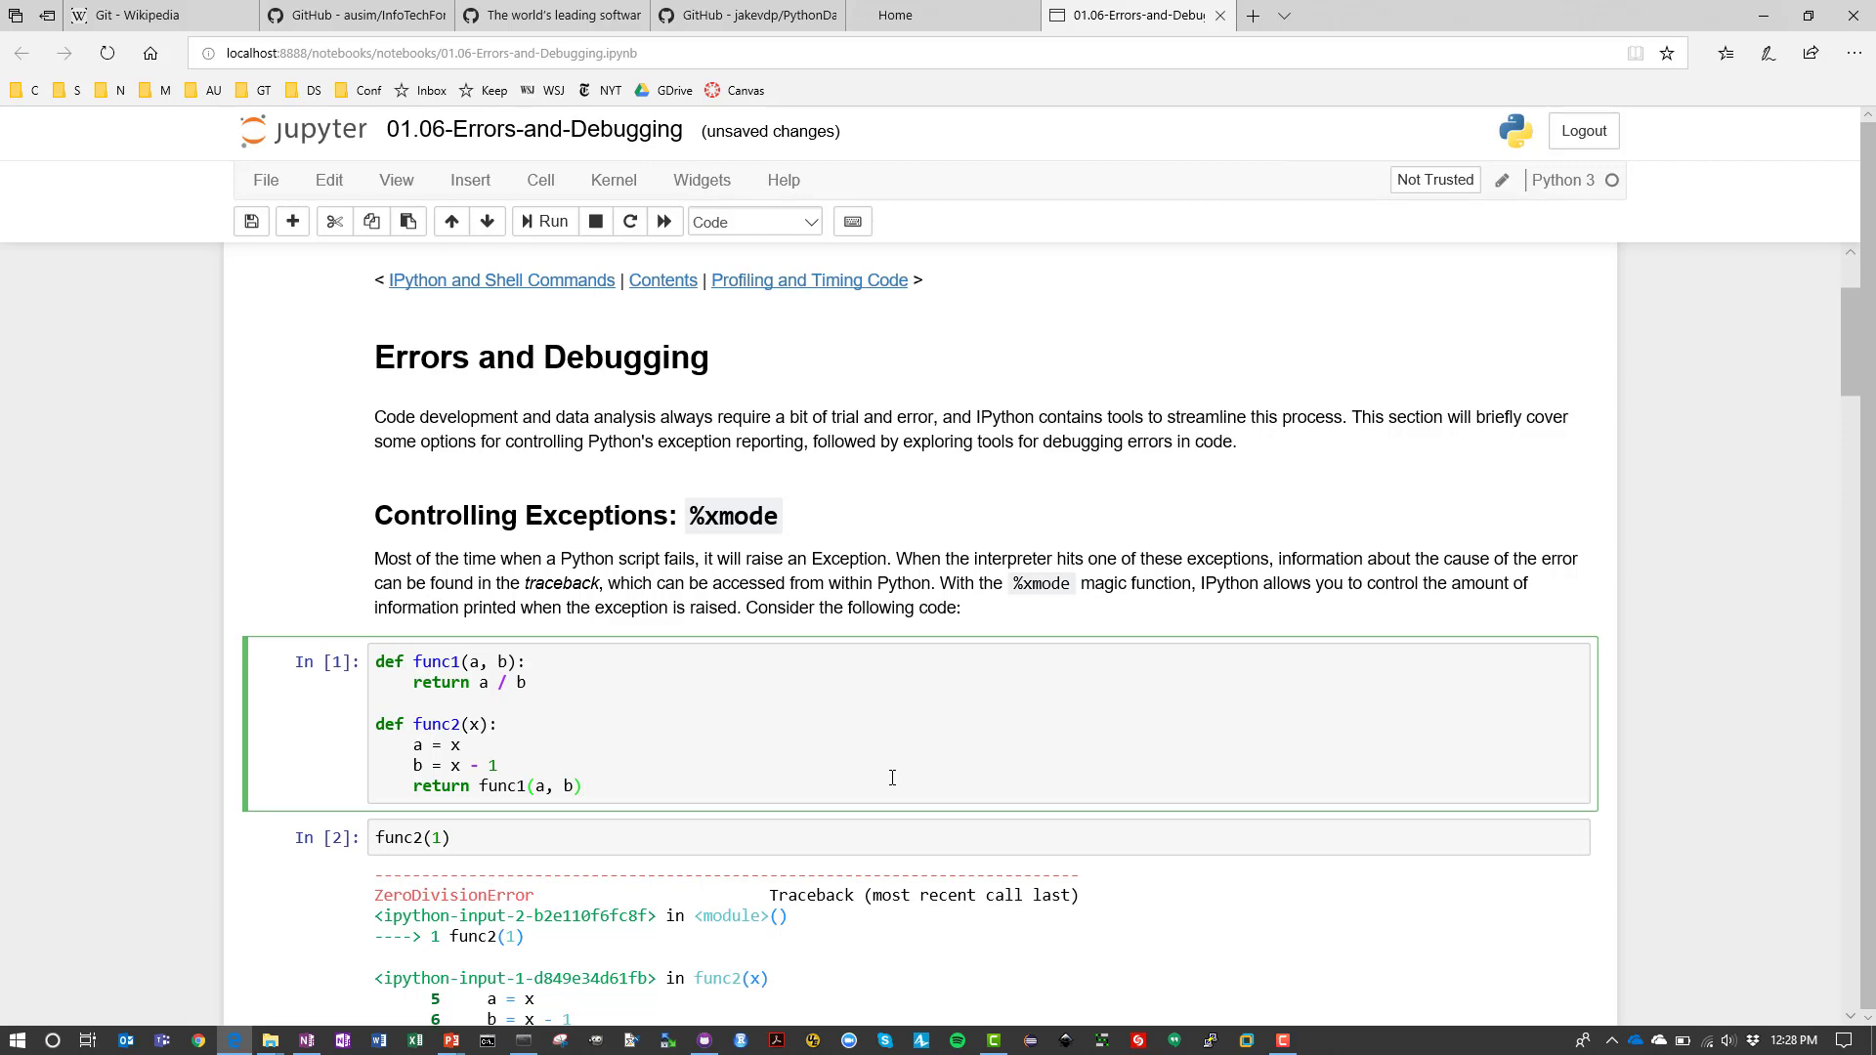
key("shift+Return")
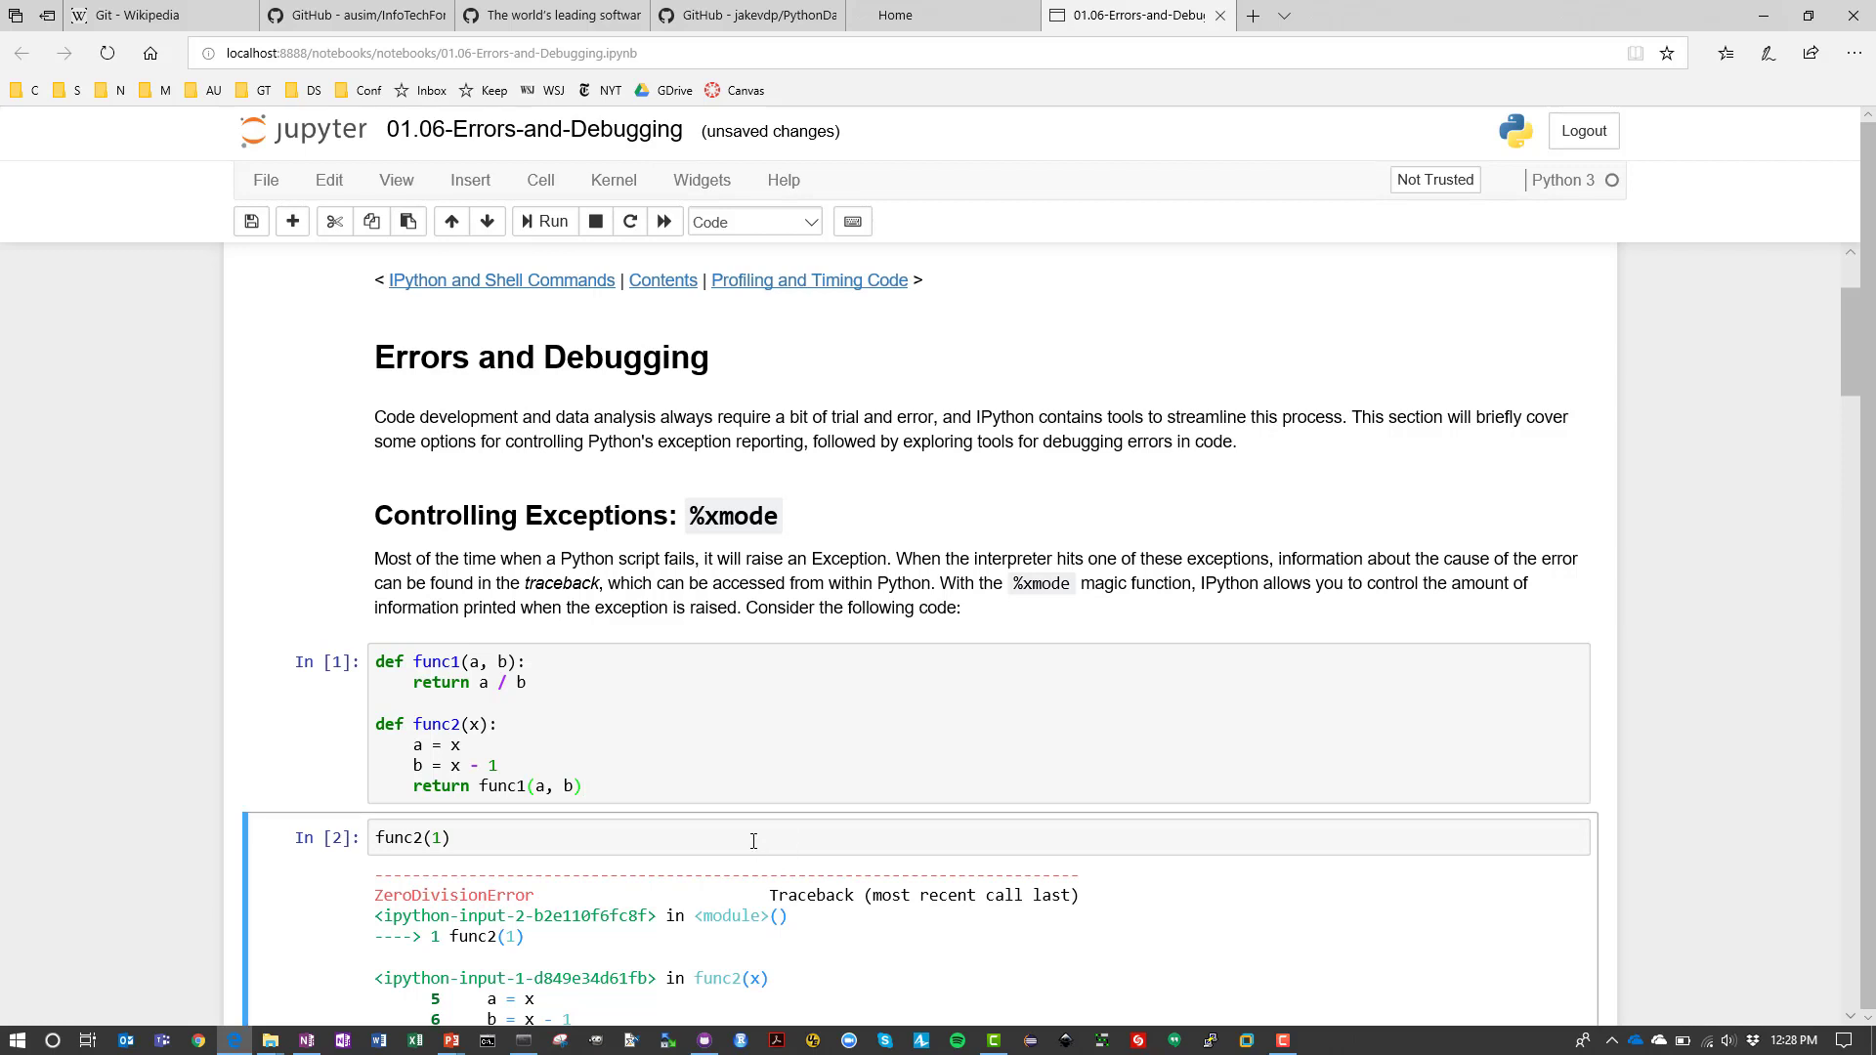
left_click(753, 842)
key("shift+Return")
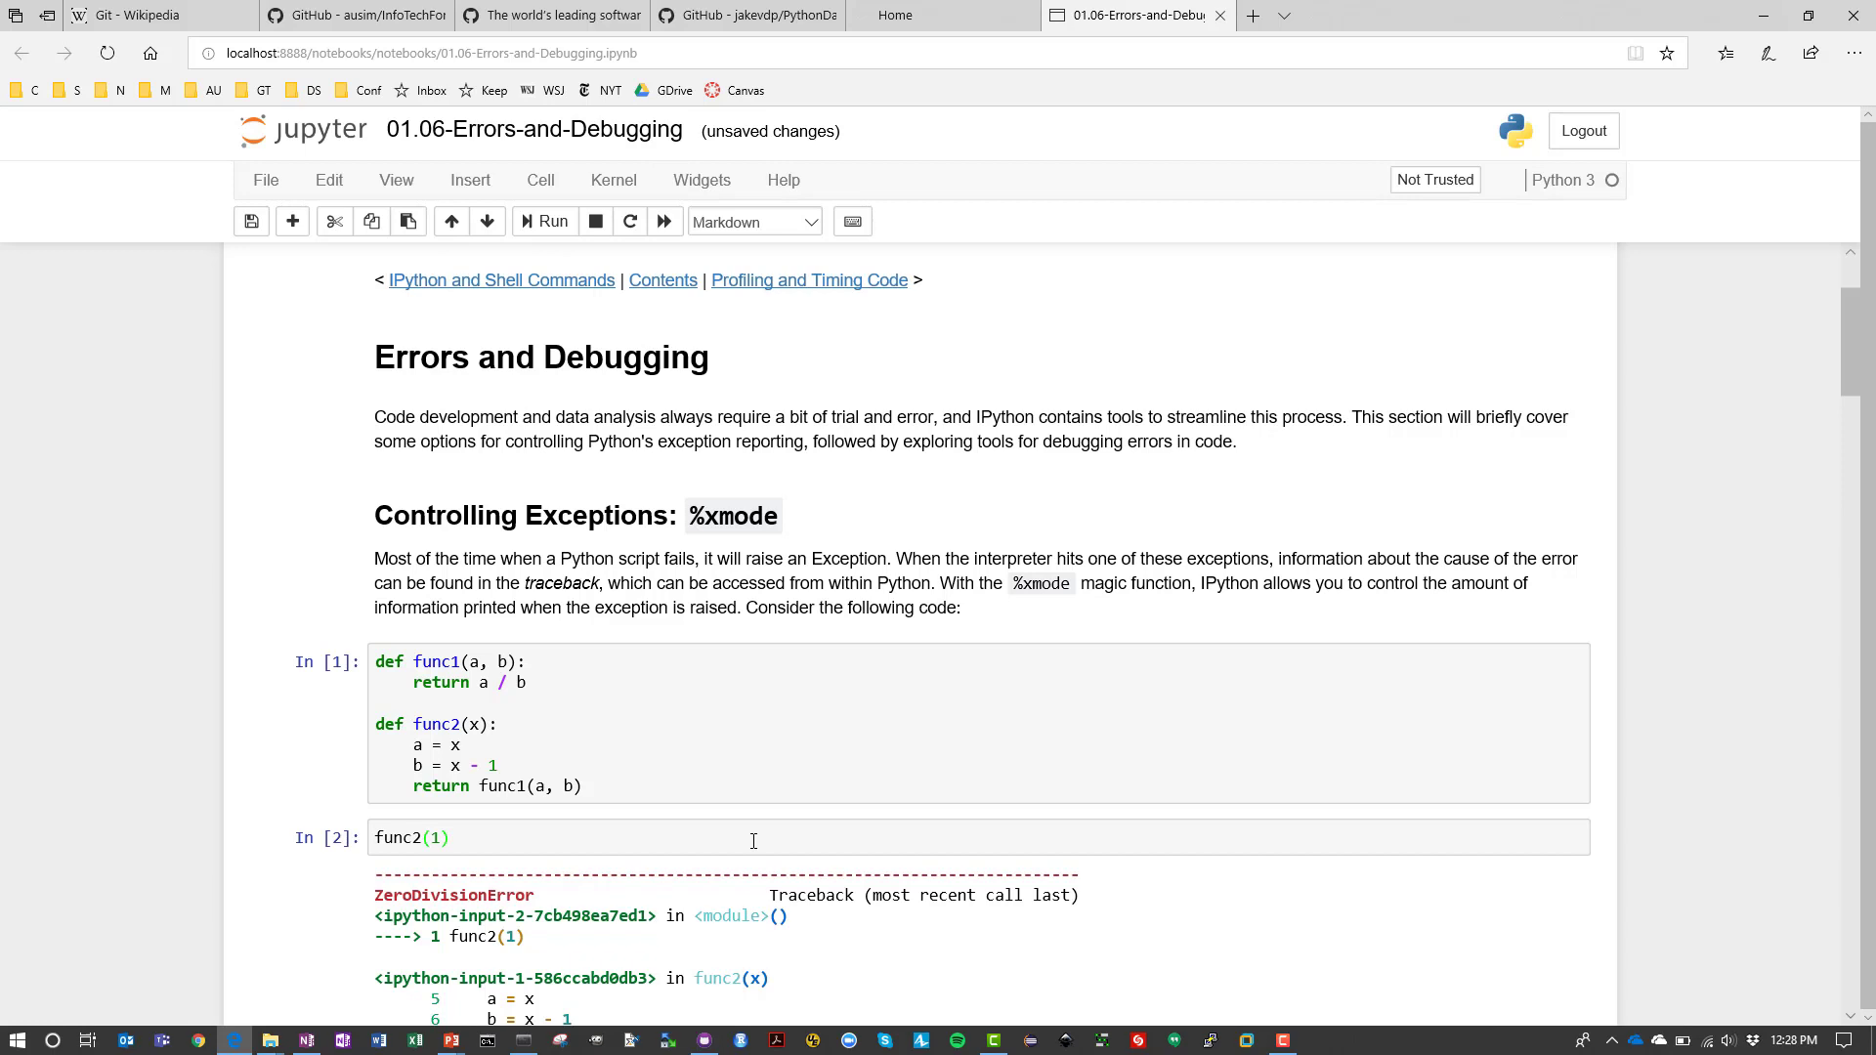
Switch to the PowerPoint slide show and go back to the "Using GitHub (for this class)" title slide
key("alt+Tab")
key("Tab")
key("Tab")
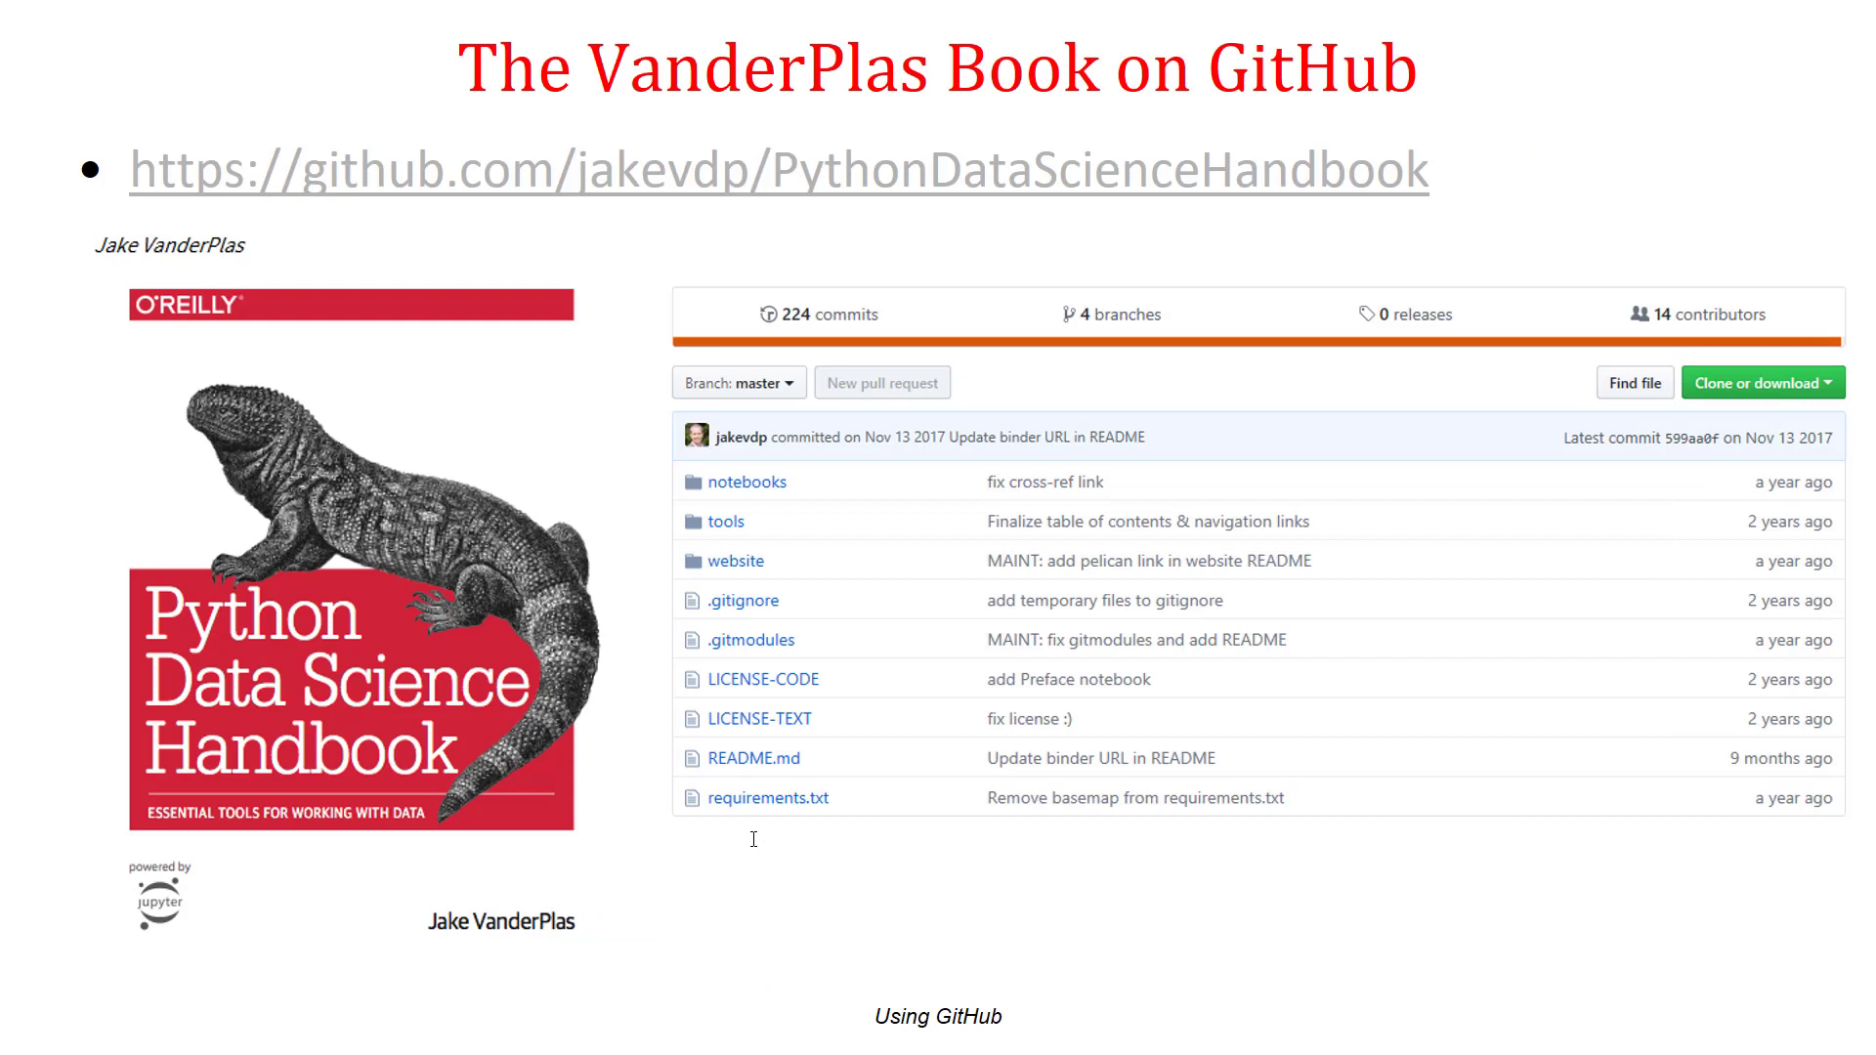
key("Page_Up")
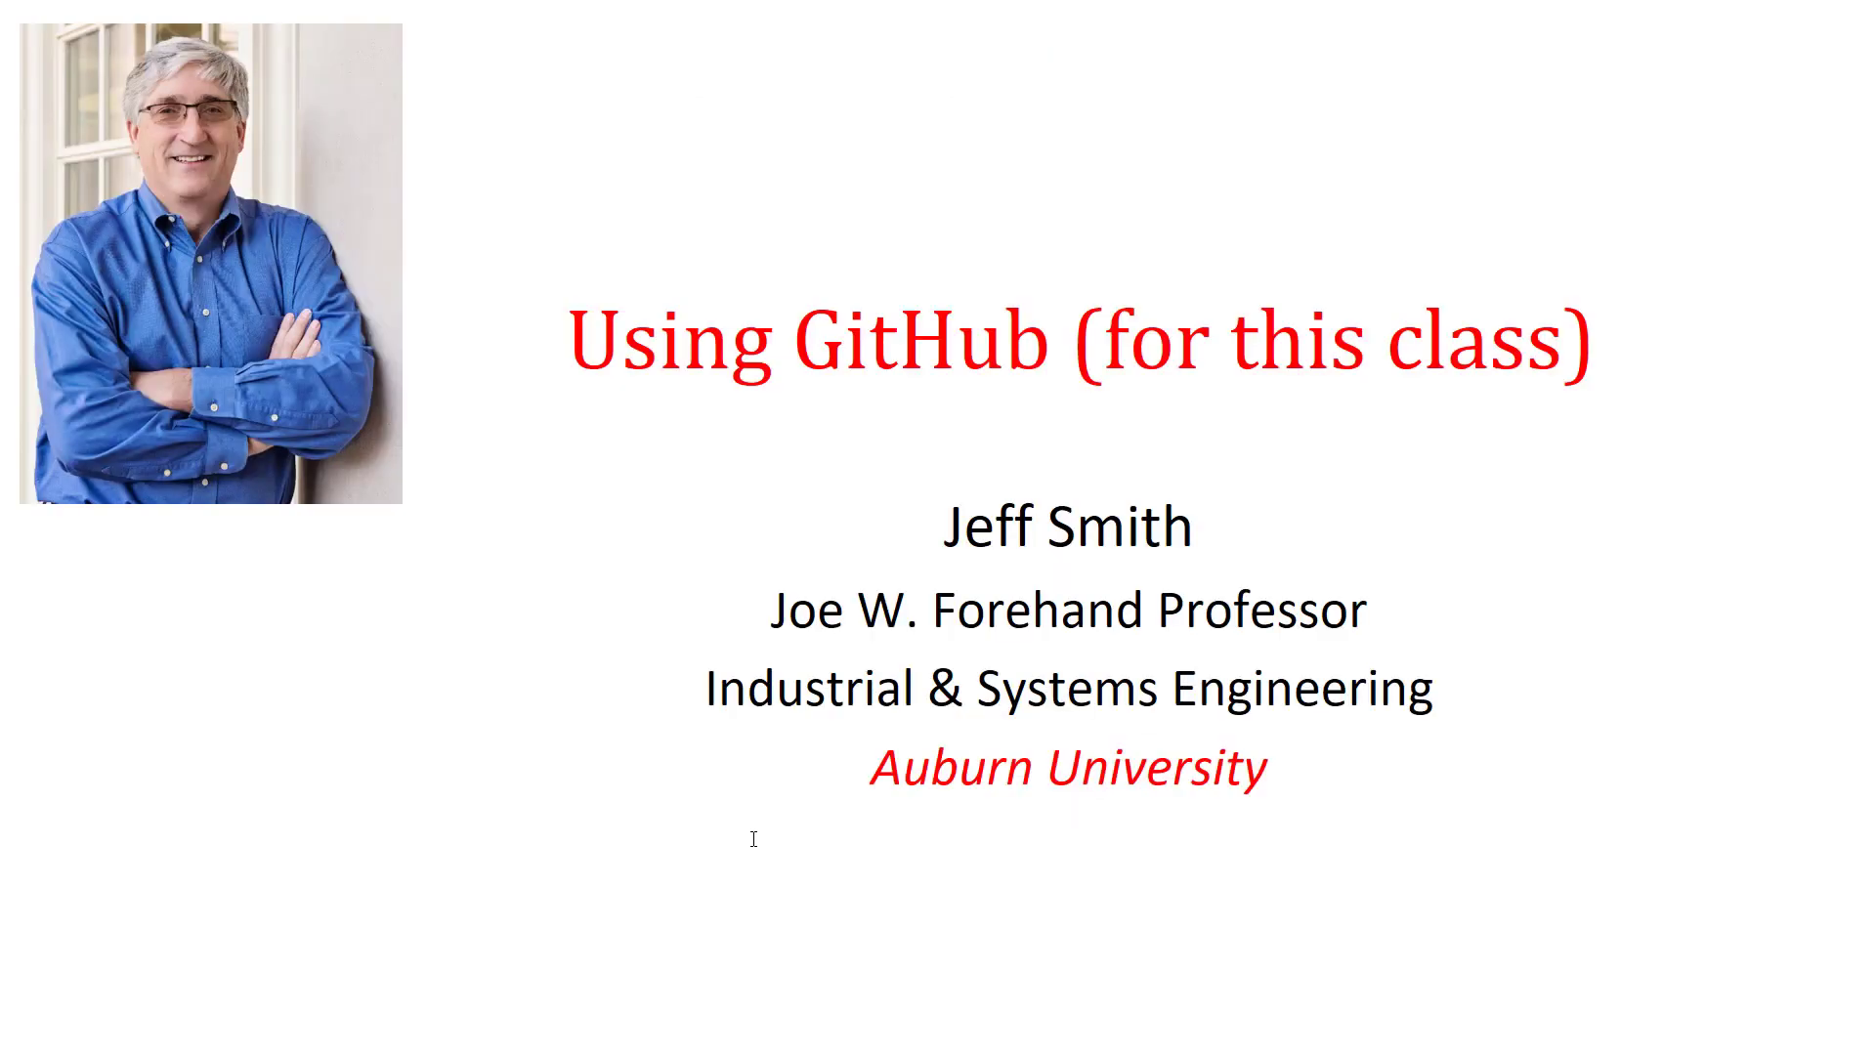